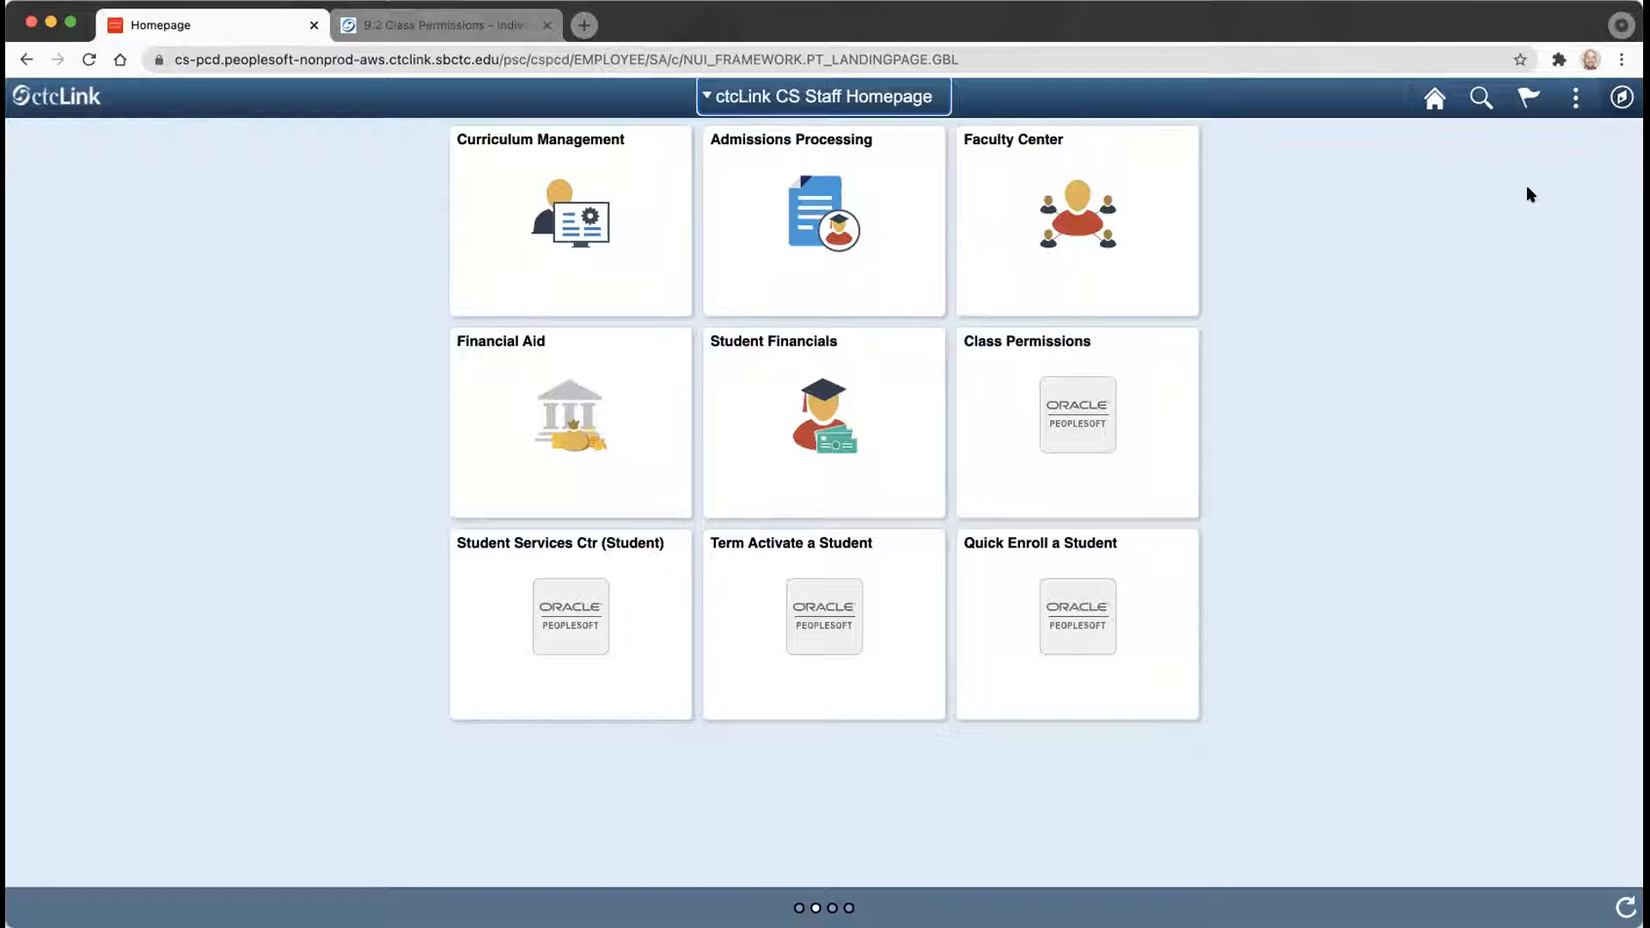
# Browse the Navigator to Records and Enrollment > Term Processing > Class Permissions.
pyautogui.click(1621, 97)
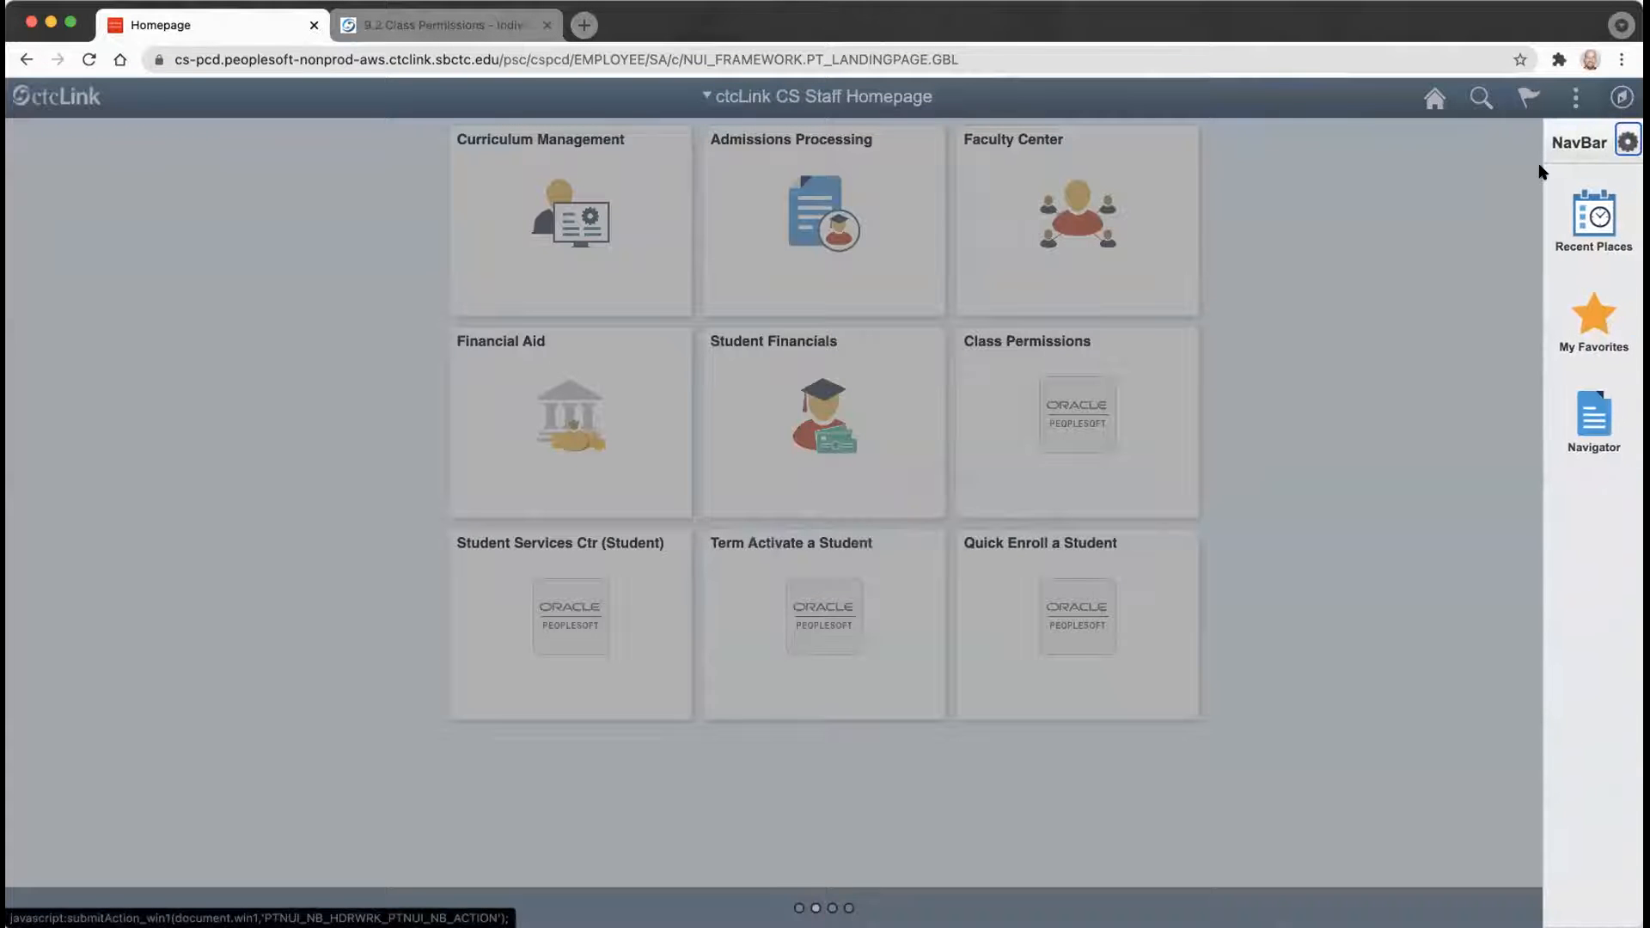
pyautogui.click(1570, 420)
pyautogui.click(1362, 187)
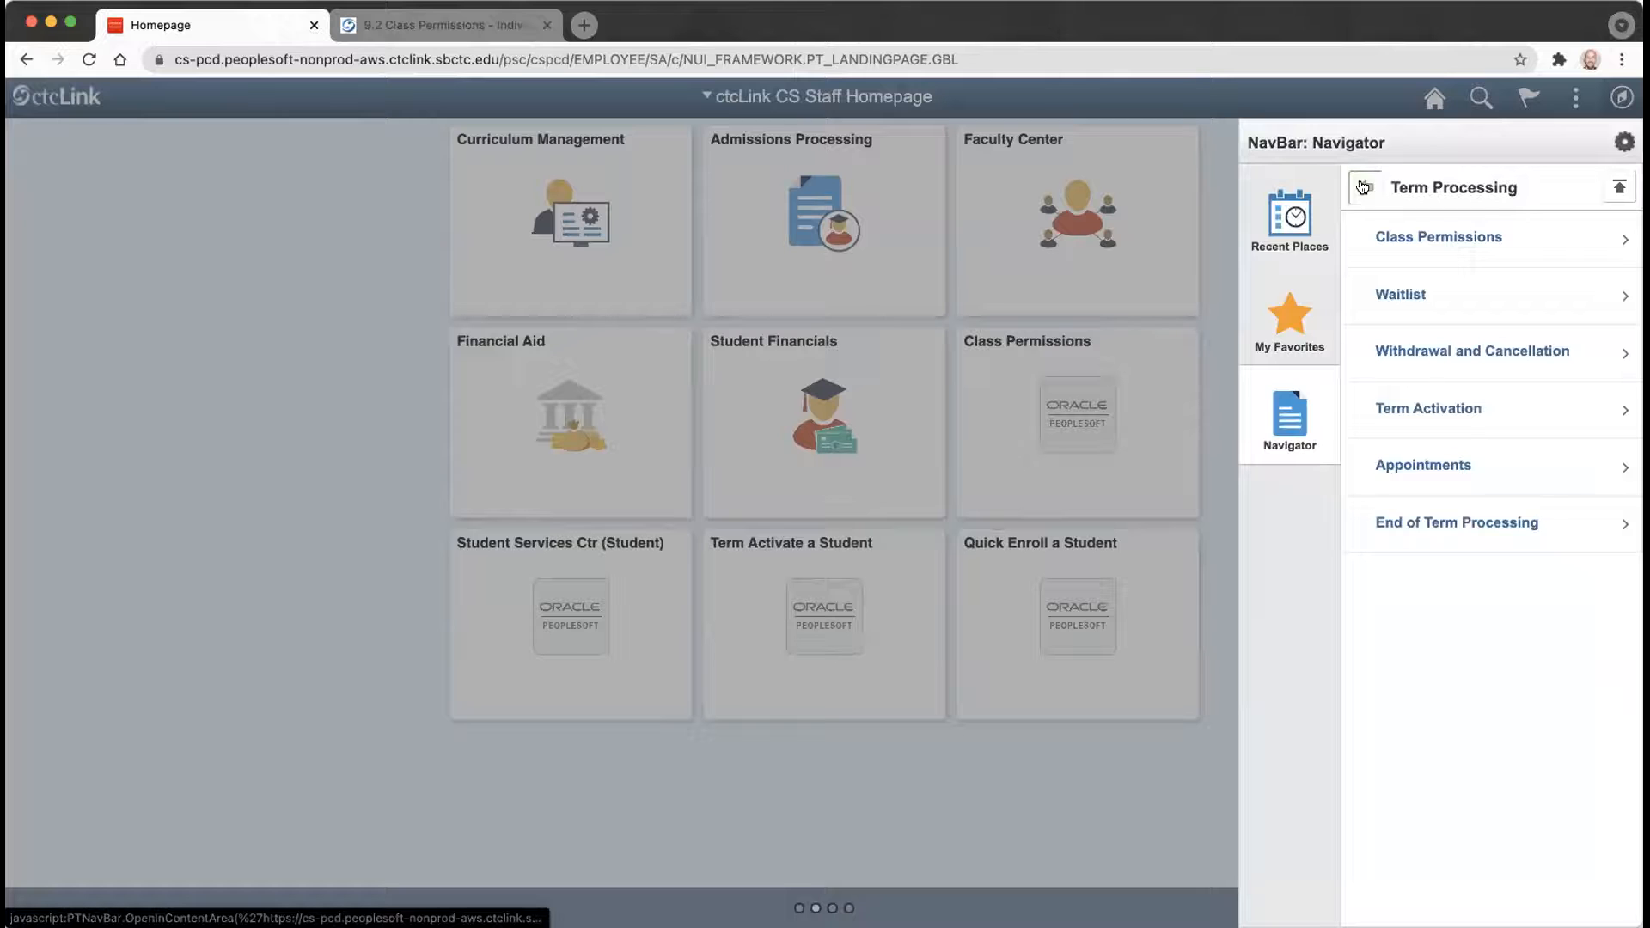
pyautogui.click(1362, 187)
pyautogui.click(1362, 187)
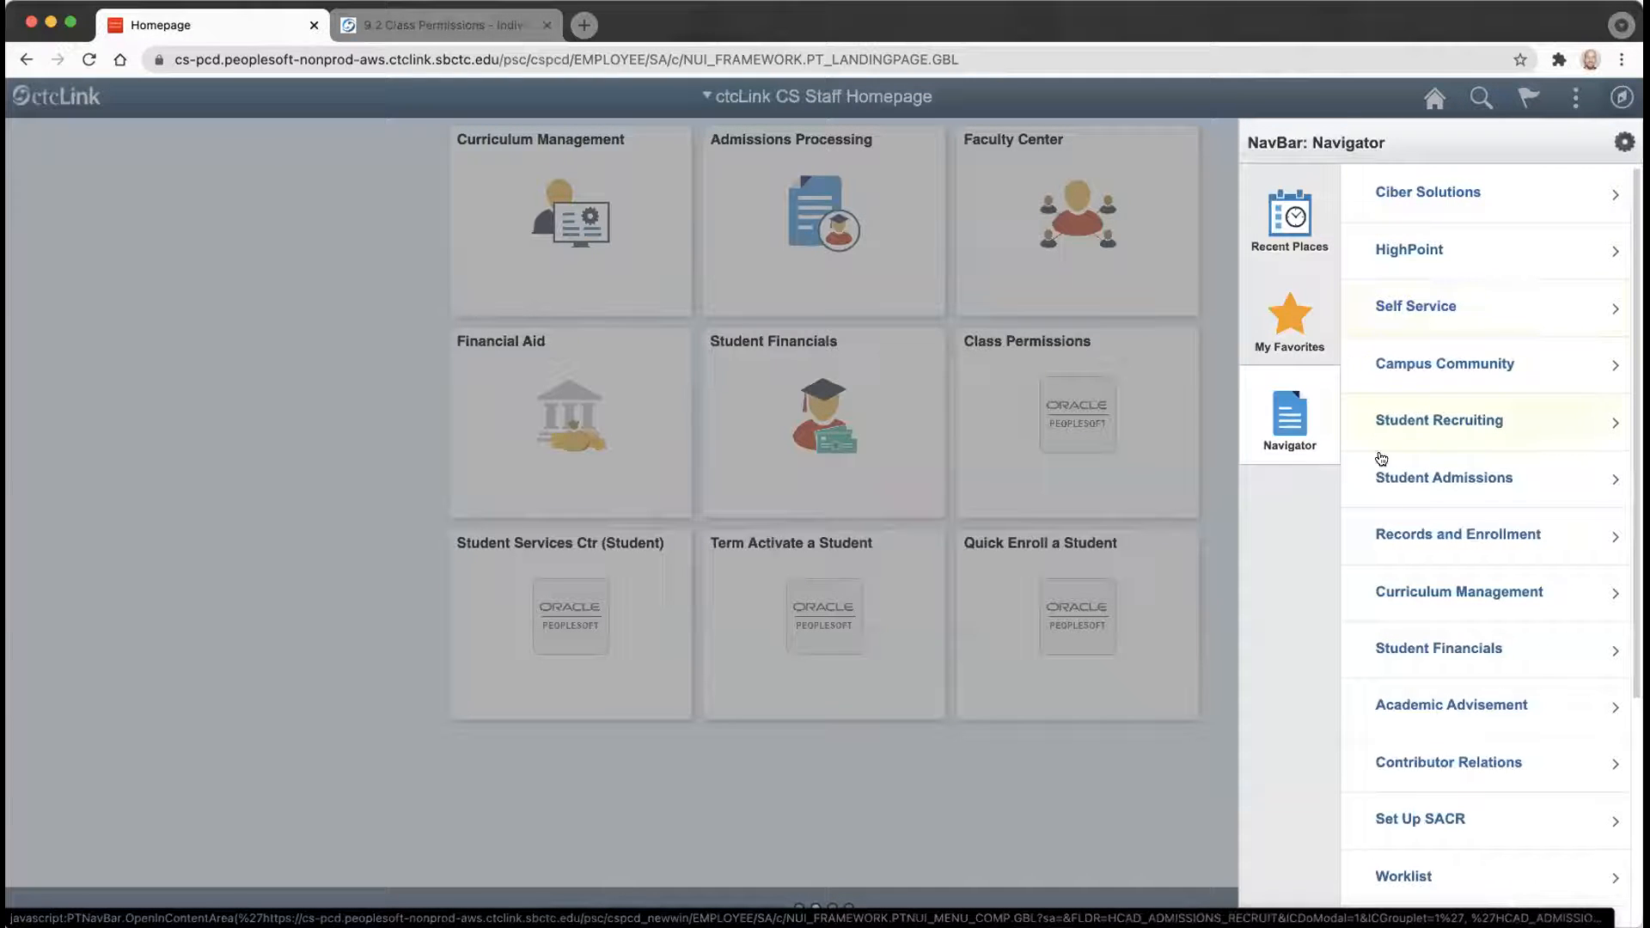
pyautogui.click(1386, 538)
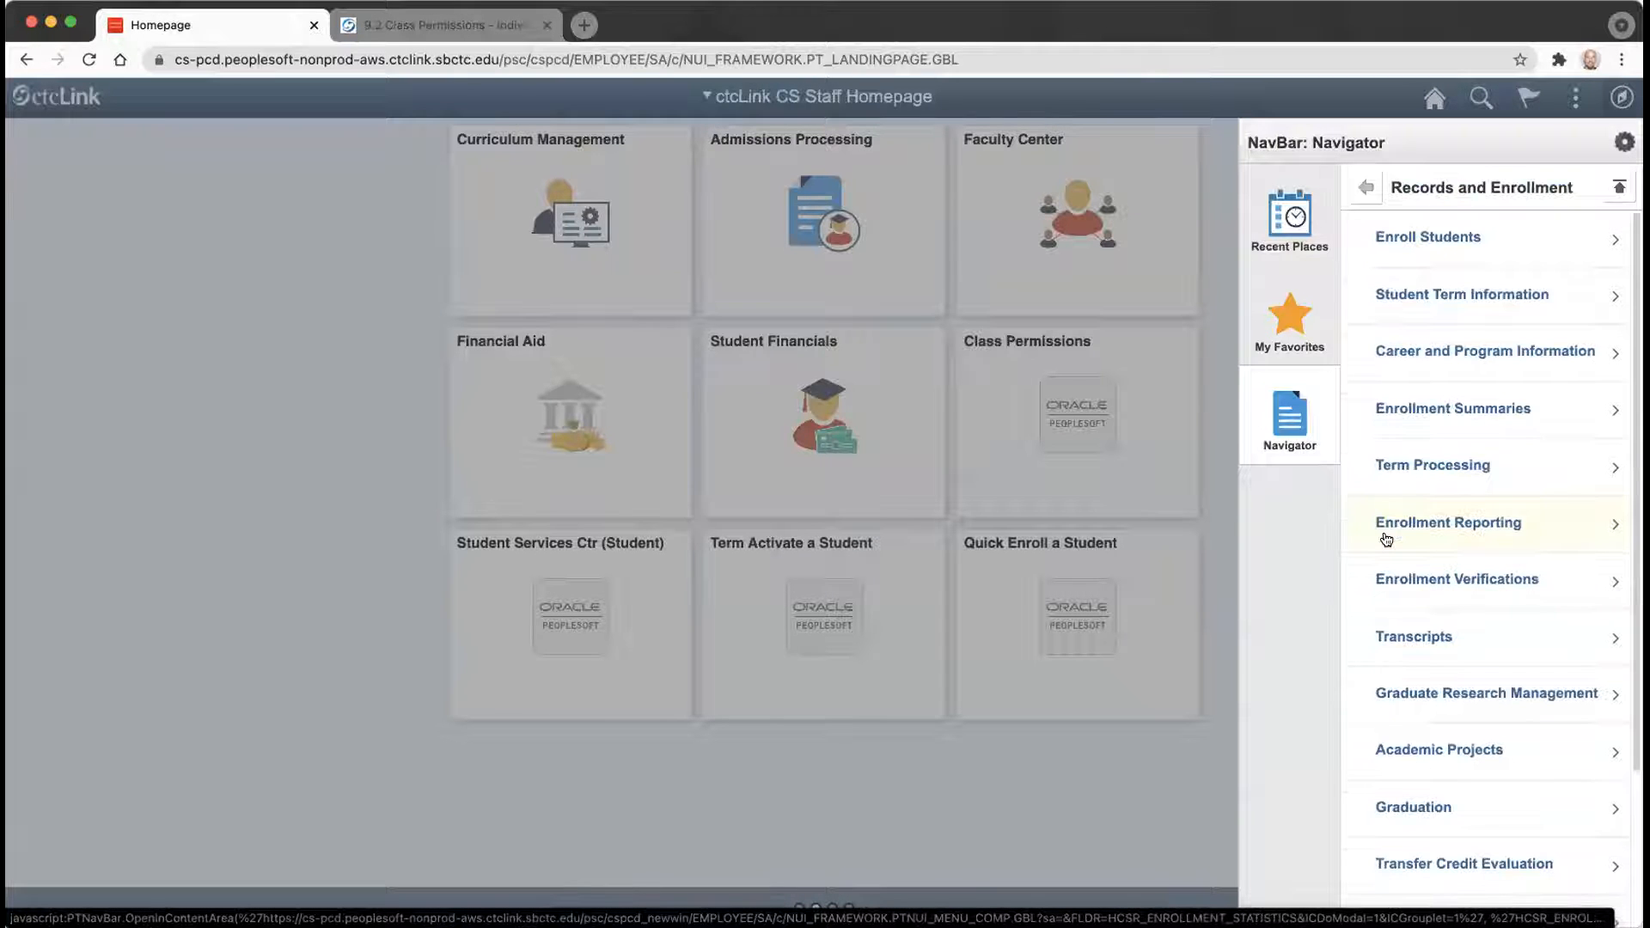
pyautogui.click(1402, 467)
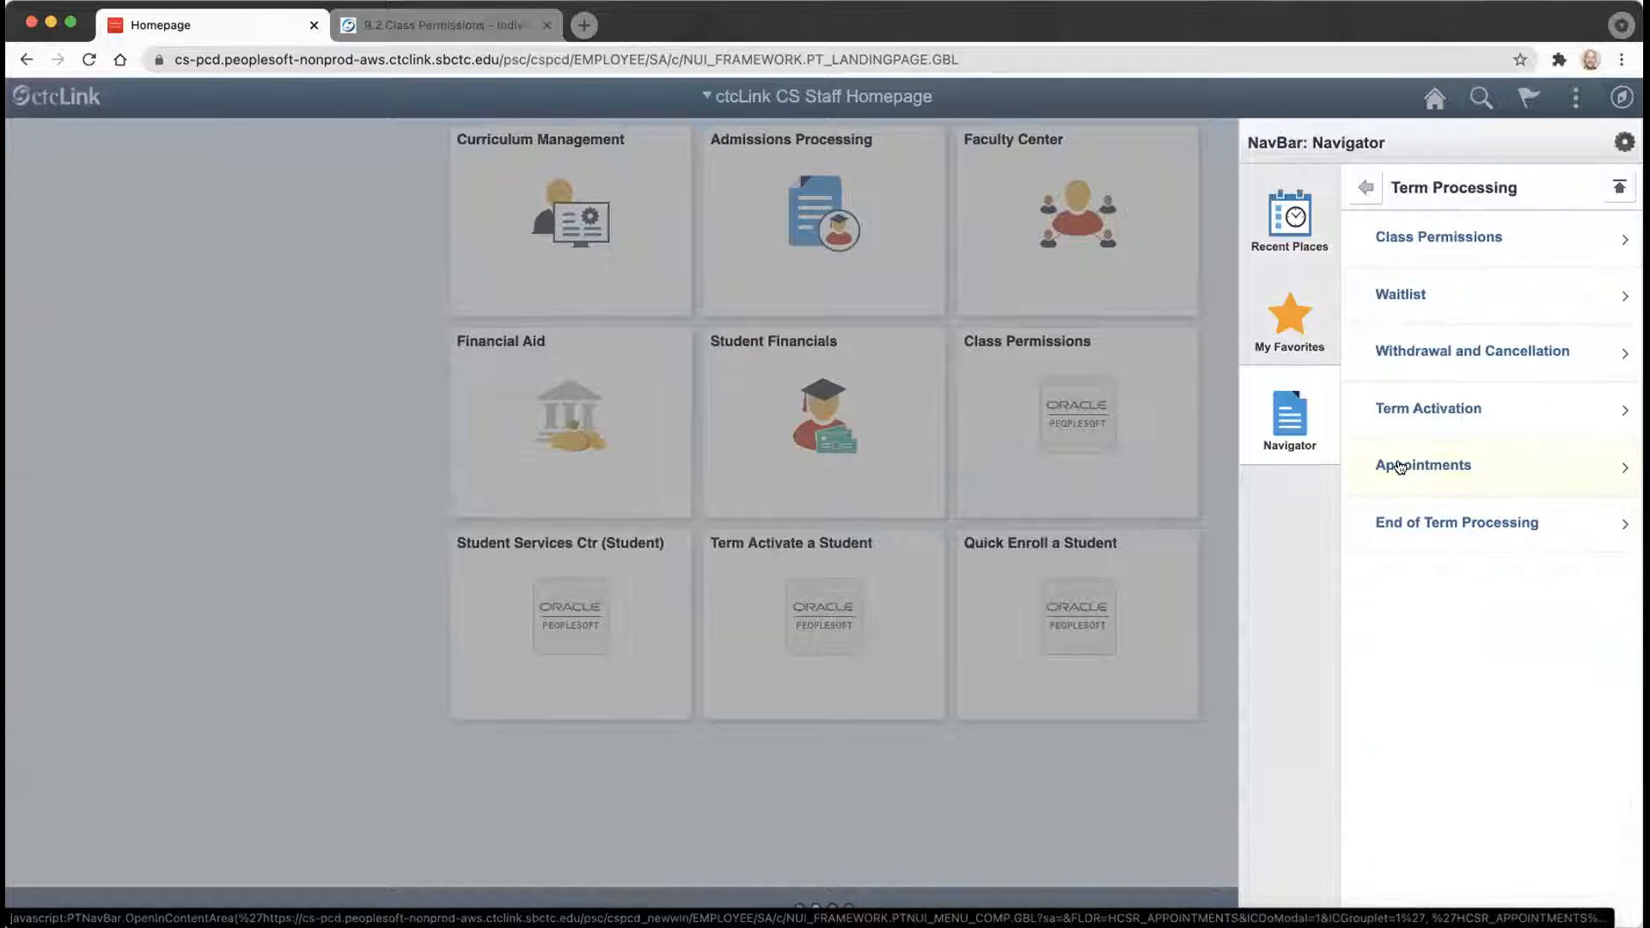
pyautogui.click(1405, 240)
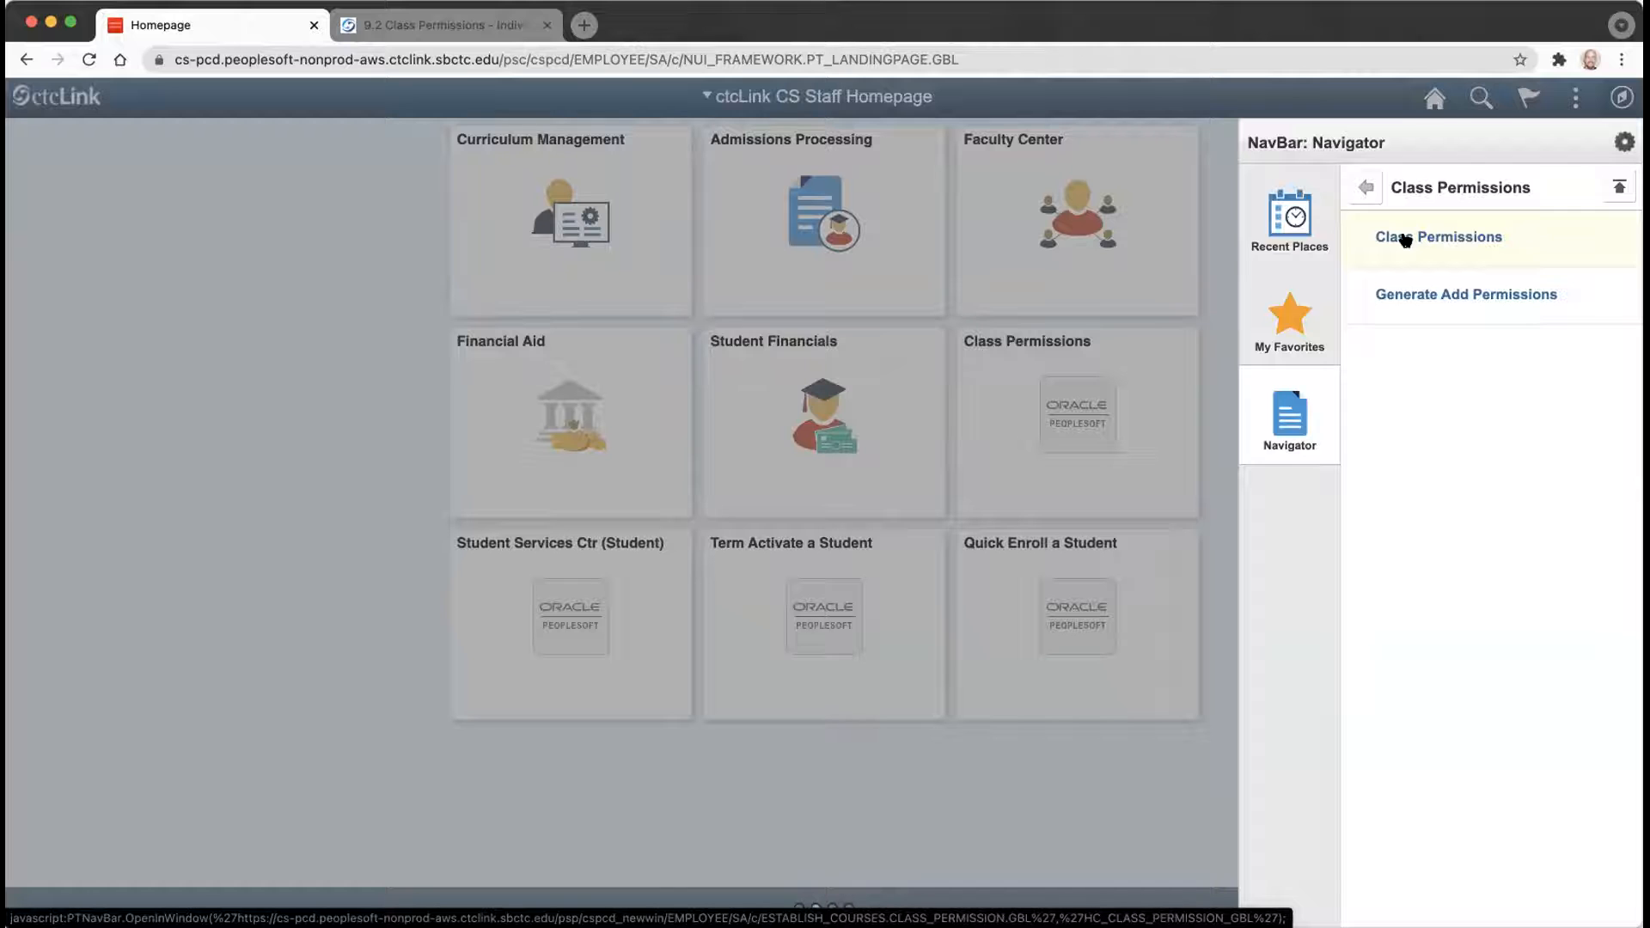
pyautogui.click(1406, 239)
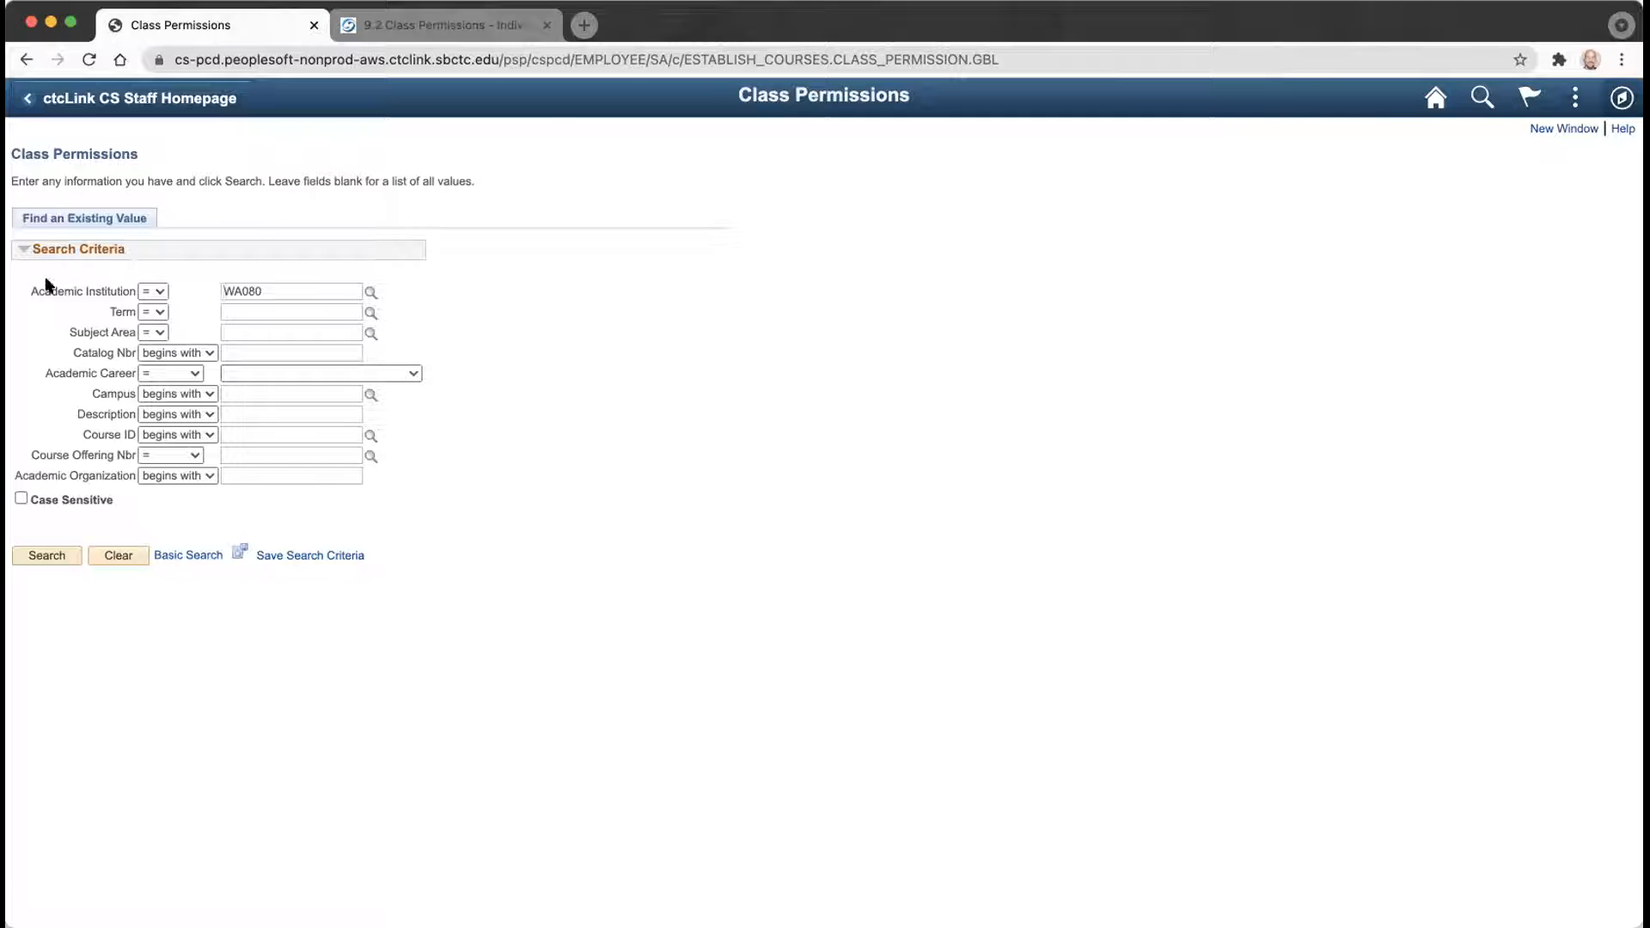
# Start entering the search term on the Class Permissions search page for institution WA080.
pyautogui.click(234, 311)
# Pick term 2221 WINTER 2022 from the Term lookup list.
pyautogui.click(370, 315)
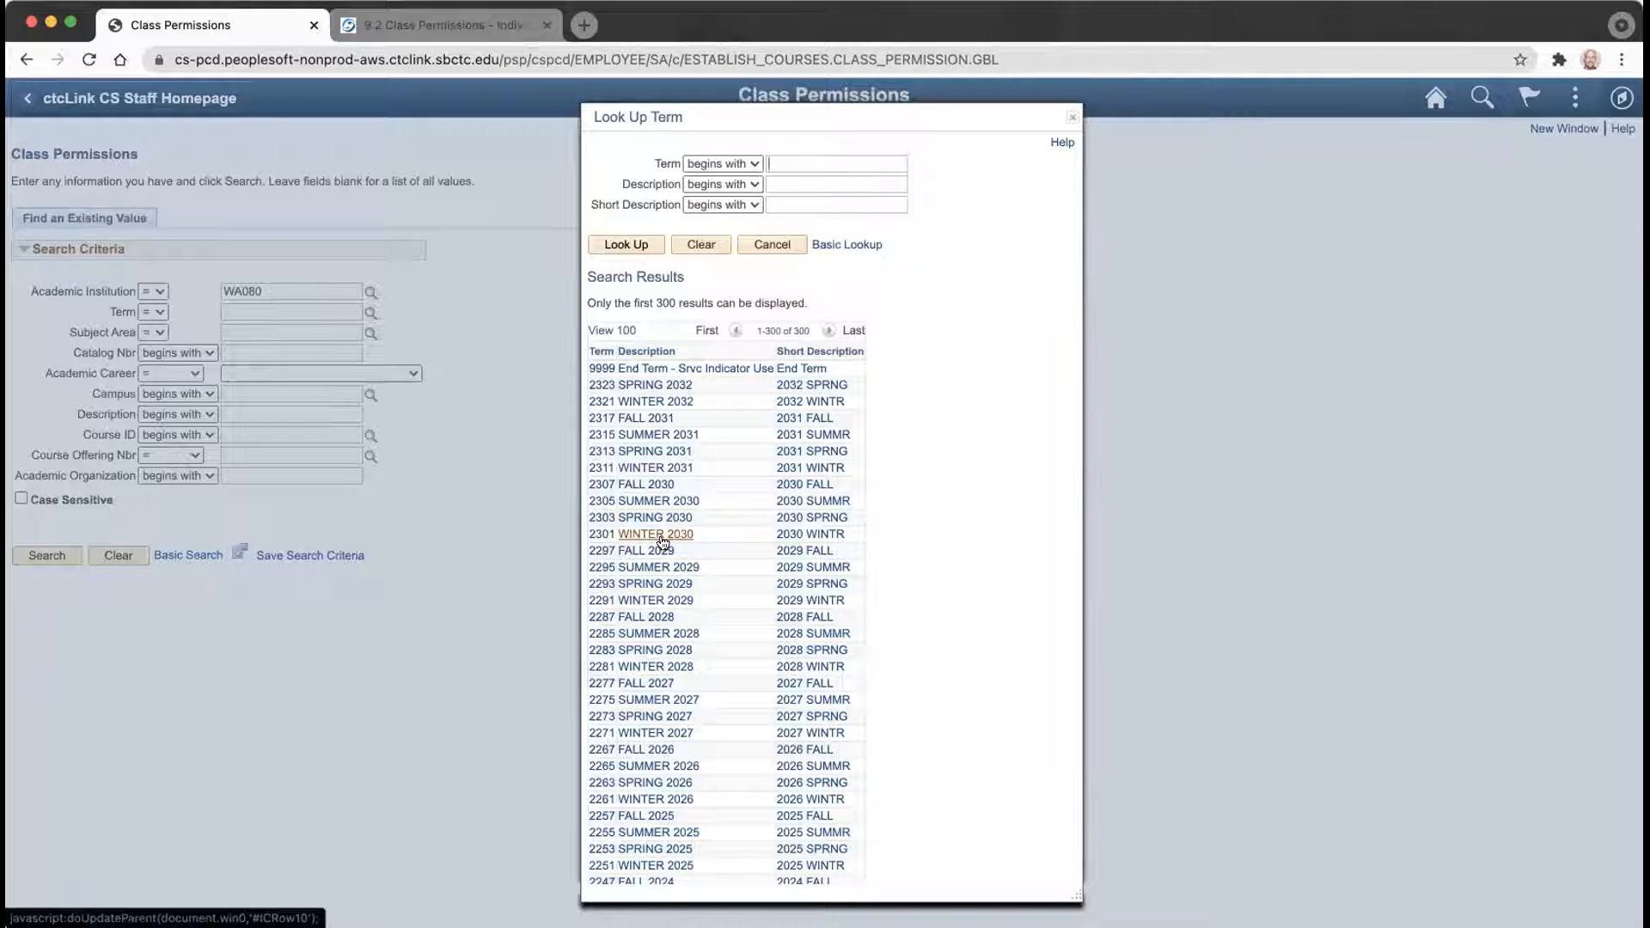
pyautogui.scroll(-5, 663, 541)
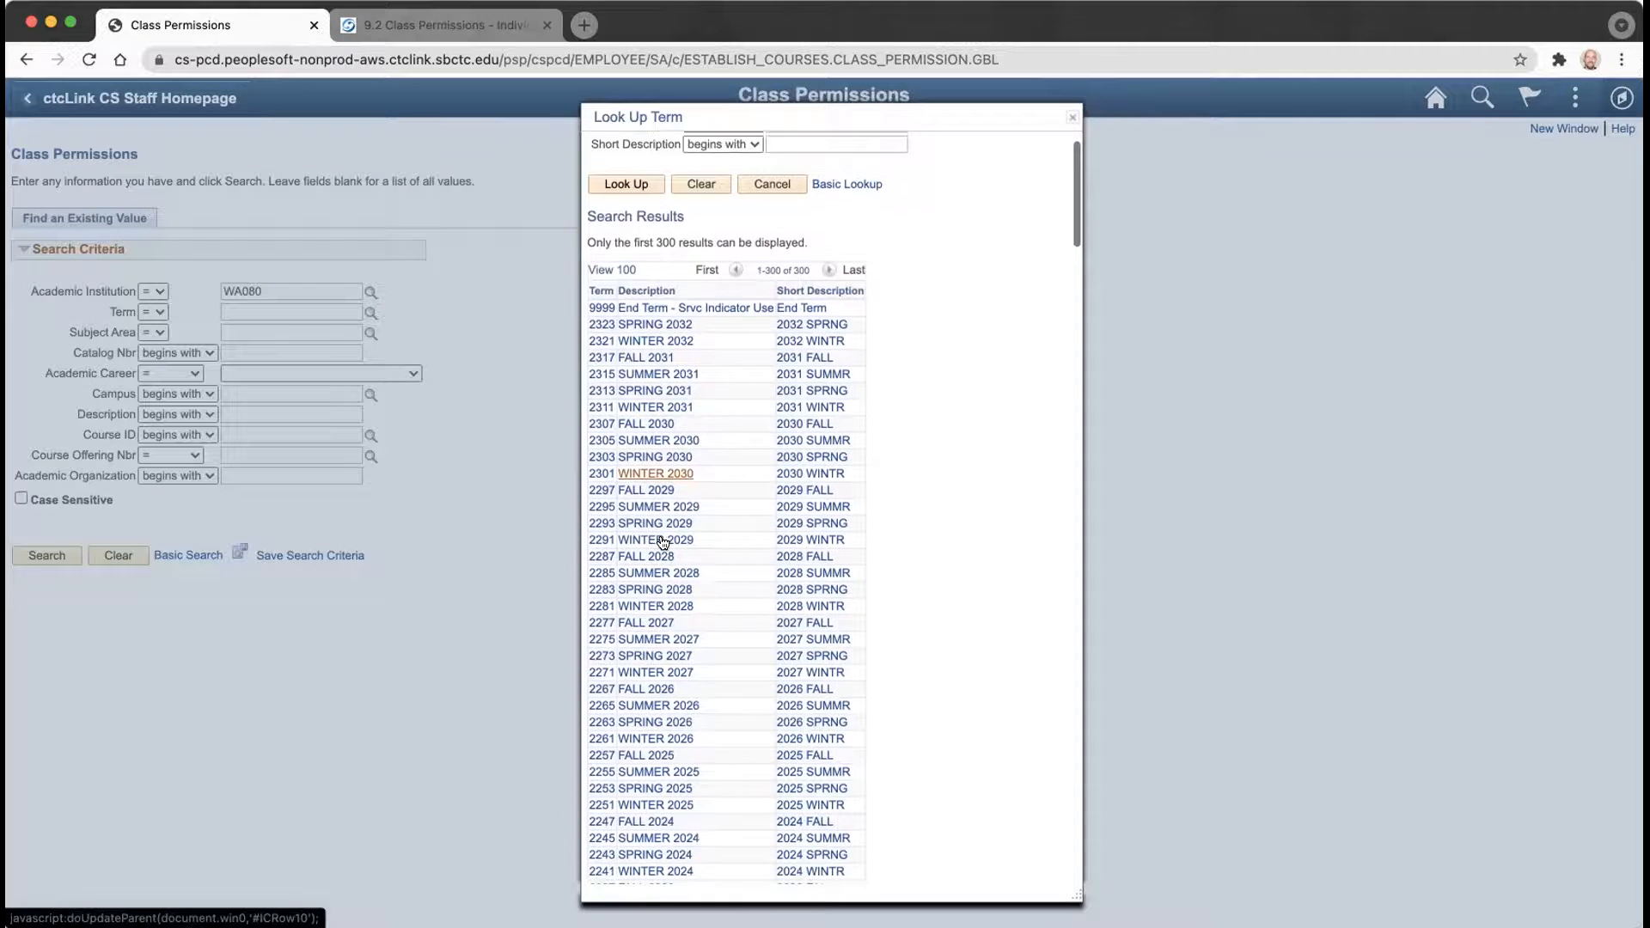
pyautogui.scroll(-4, 663, 542)
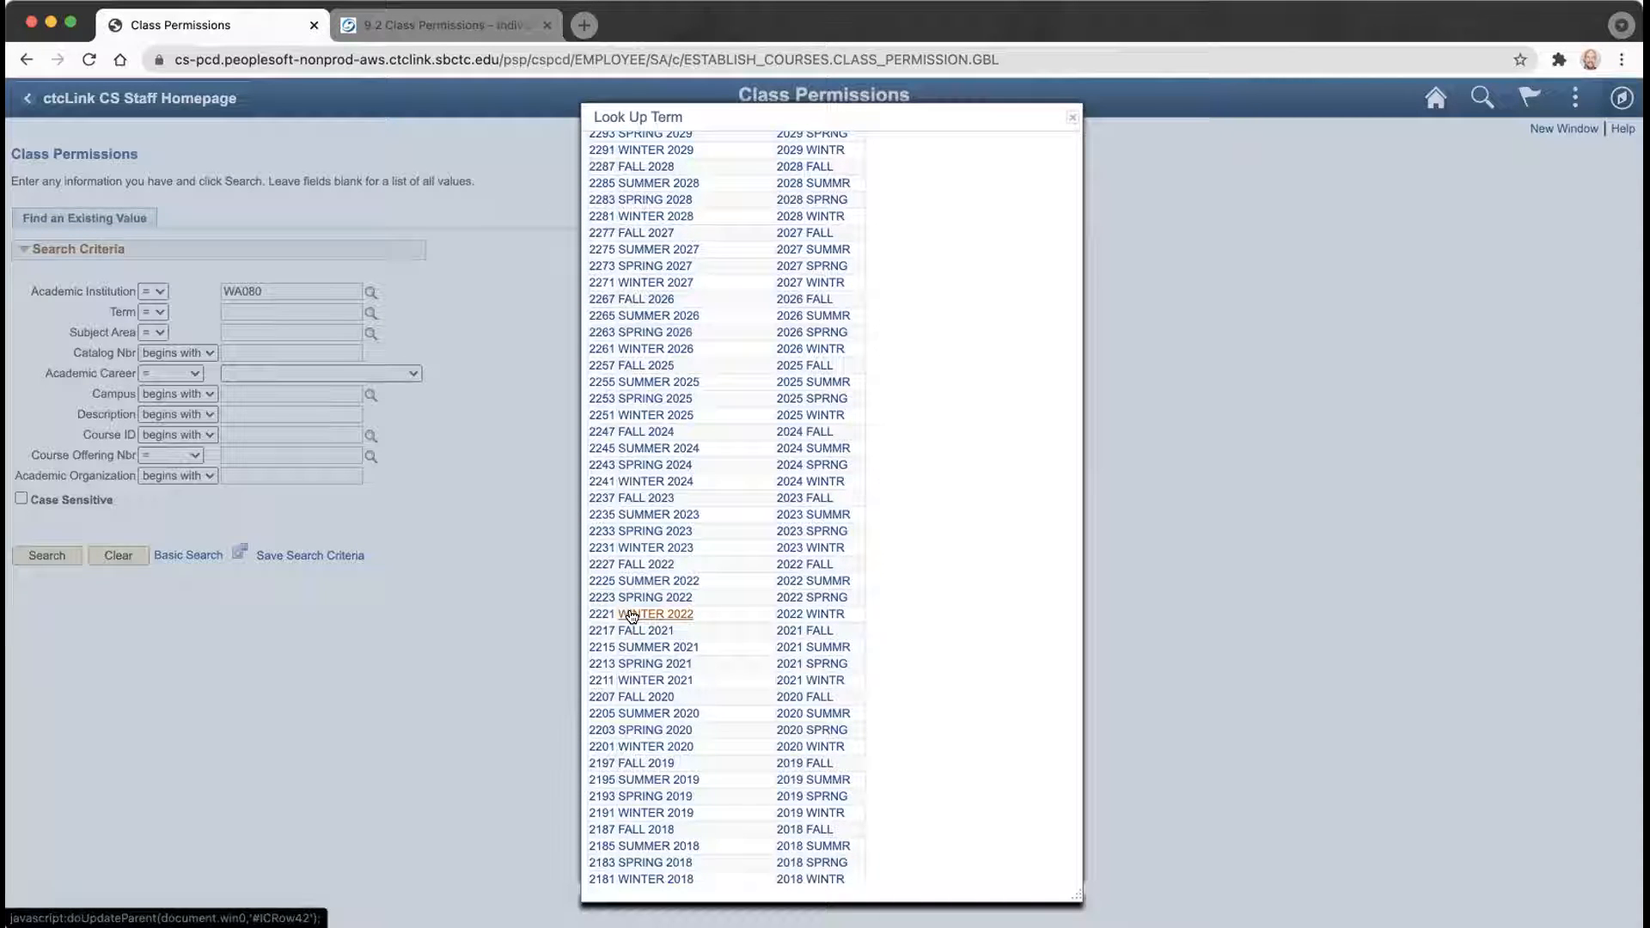
pyautogui.click(631, 615)
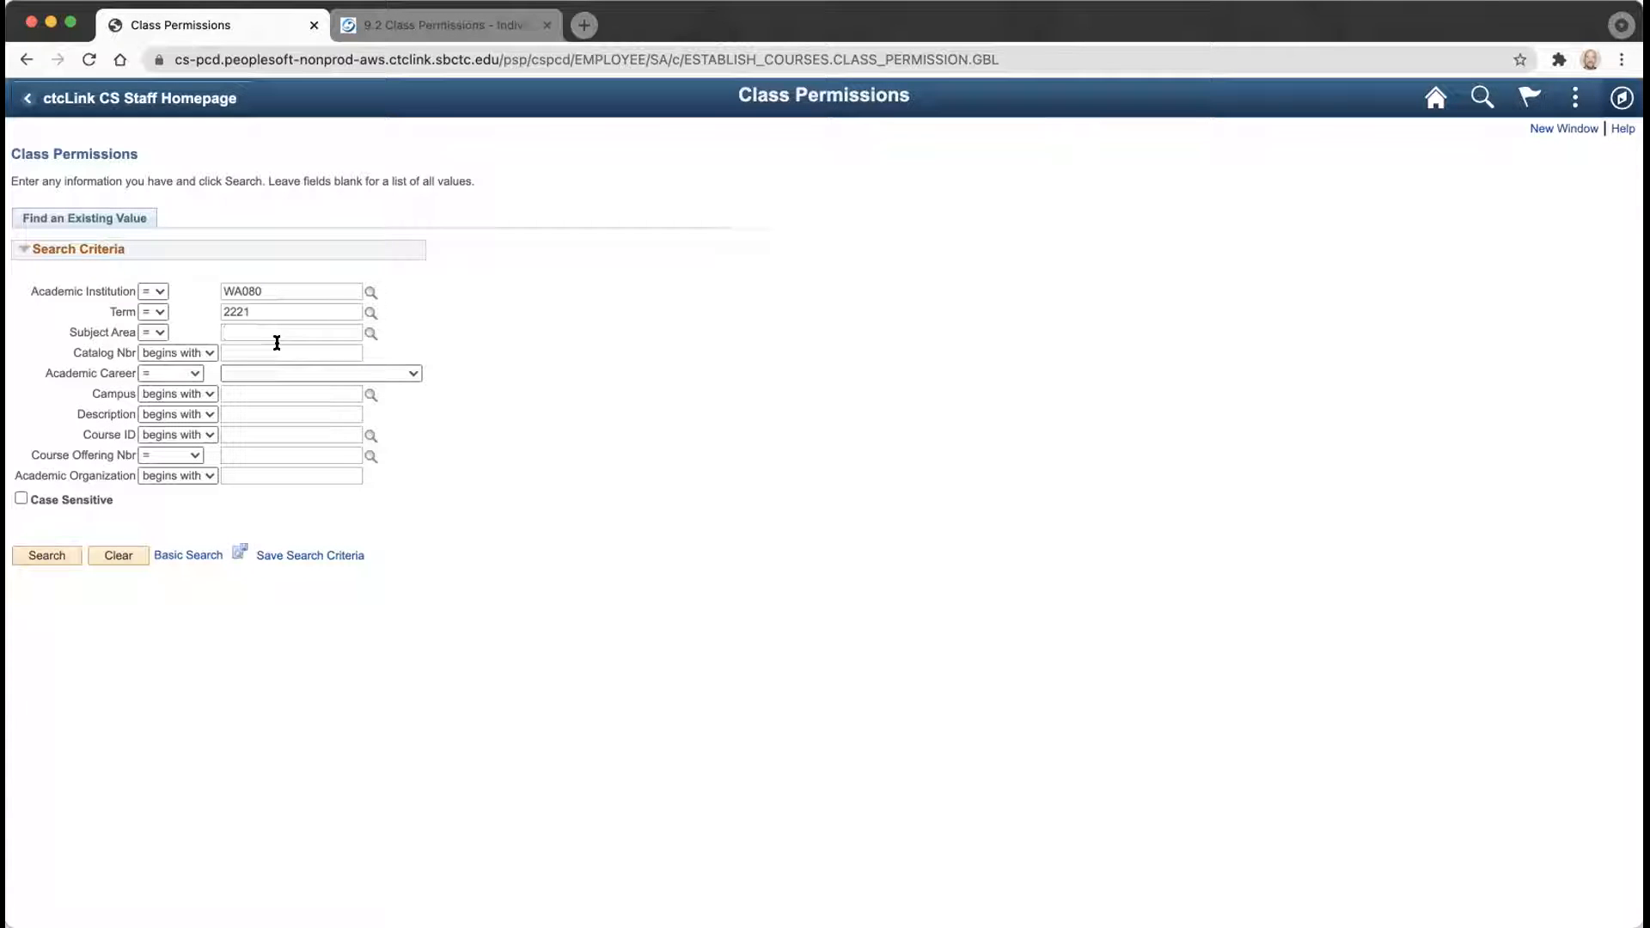
# Look up and select subject area ISIT (Information Syst & Technology).
pyautogui.click(369, 335)
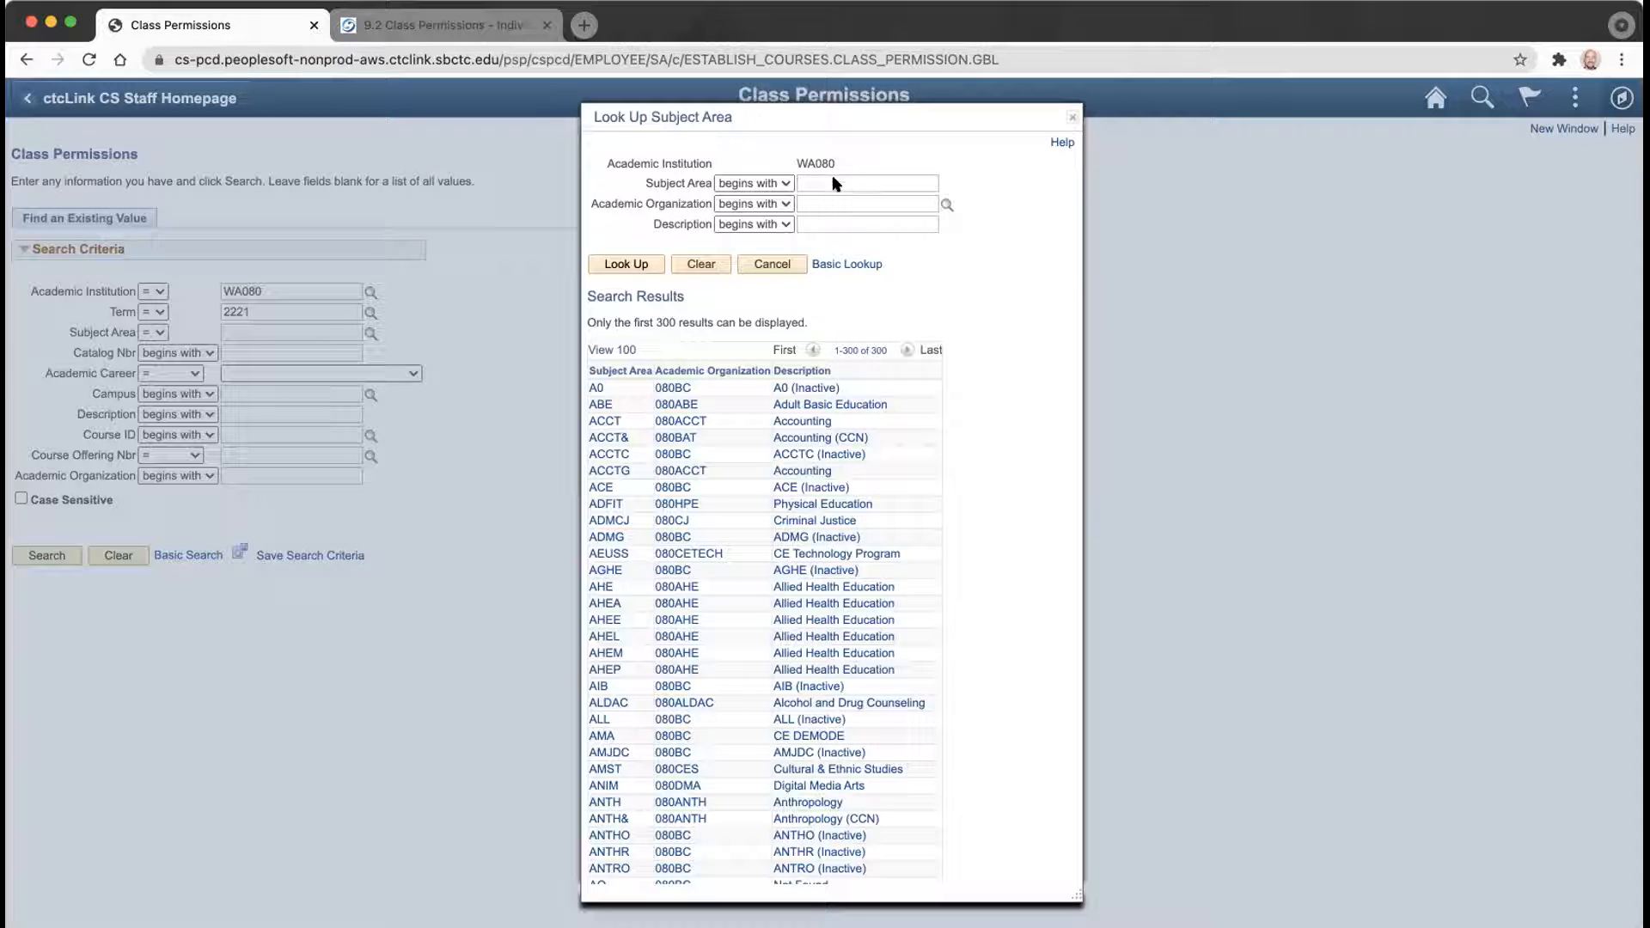
pyautogui.write('alit')
pyautogui.press('Return')
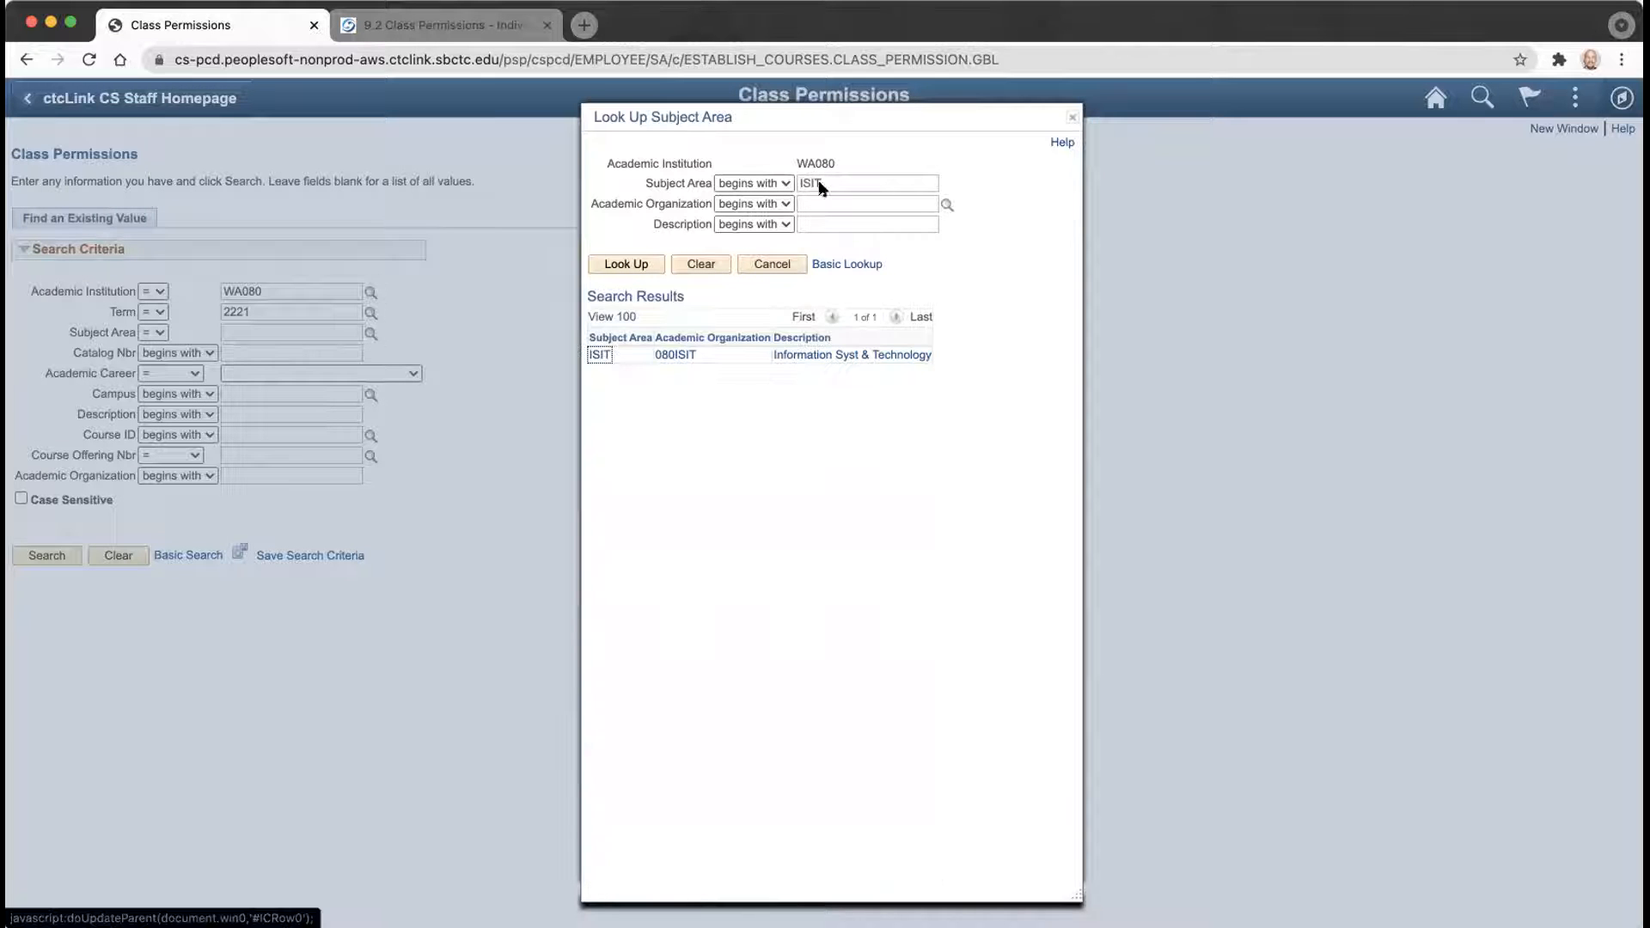
pyautogui.click(787, 355)
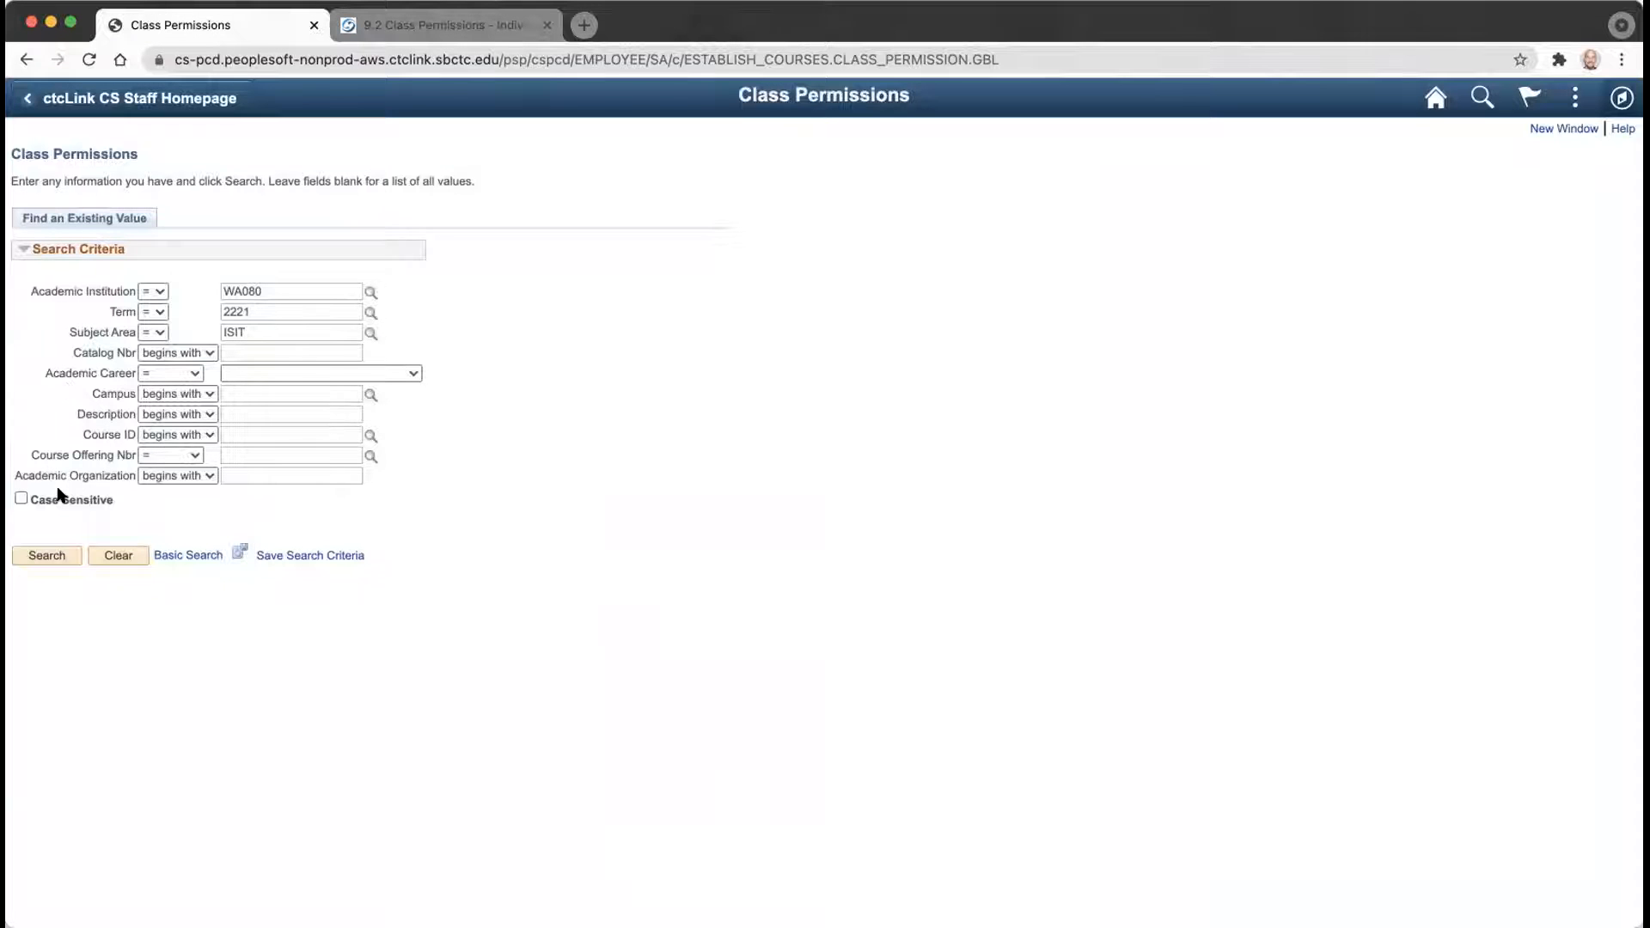
# Run the search and open permissions for ISIT 330 Business Intel Apps, class 10071.
pyautogui.click(45, 557)
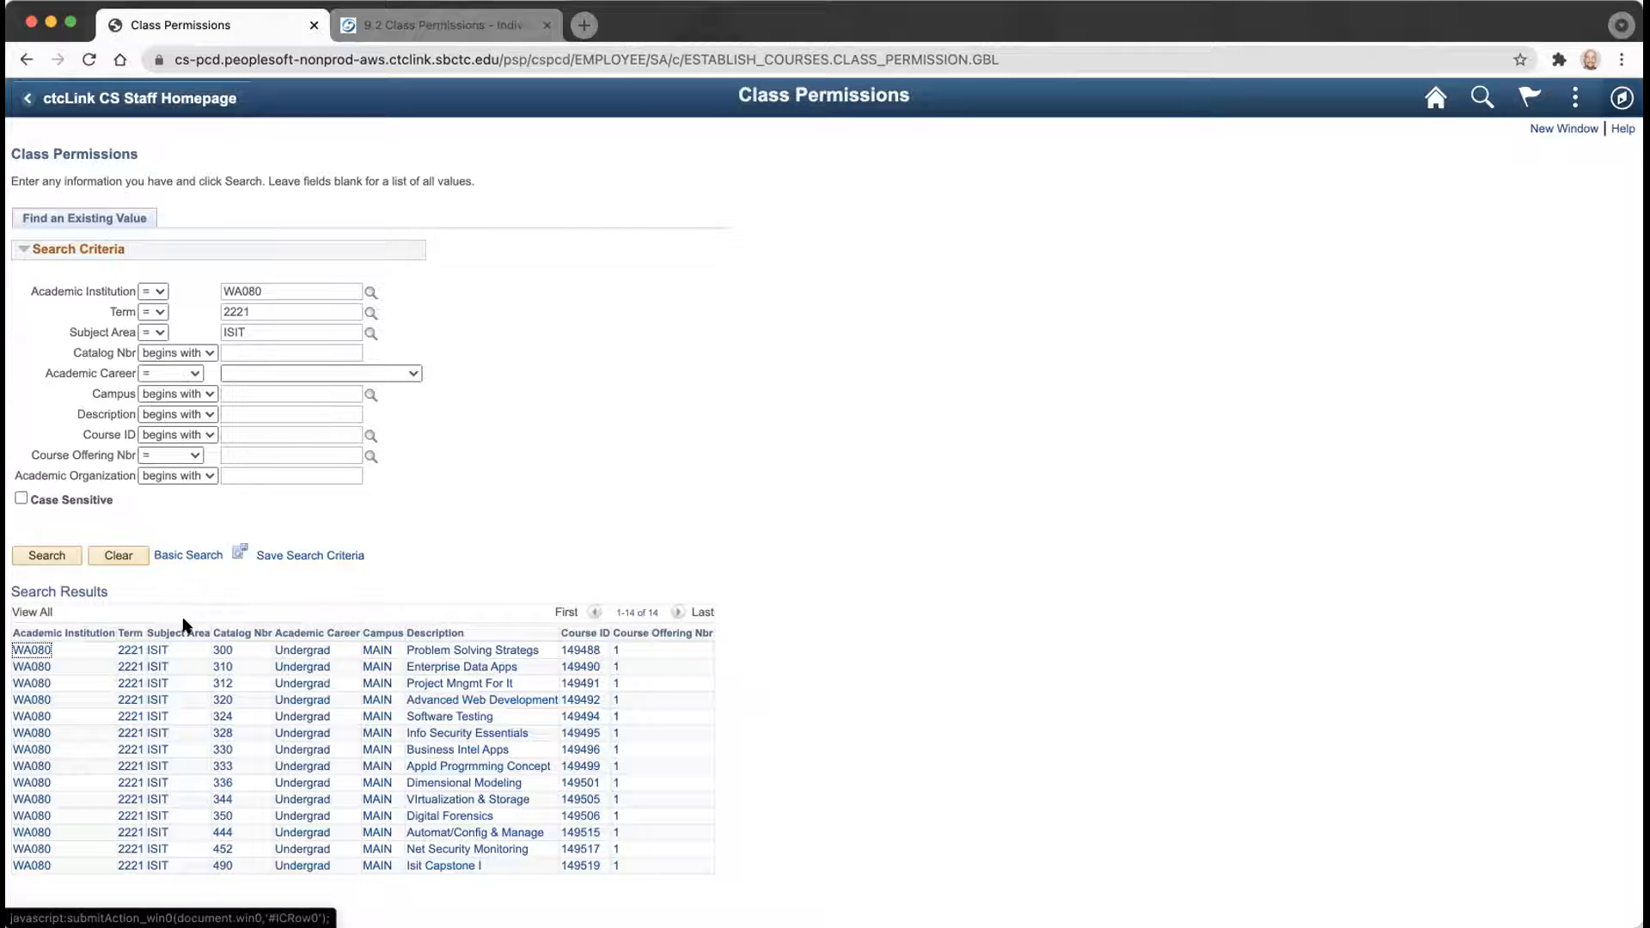
pyautogui.click(152, 750)
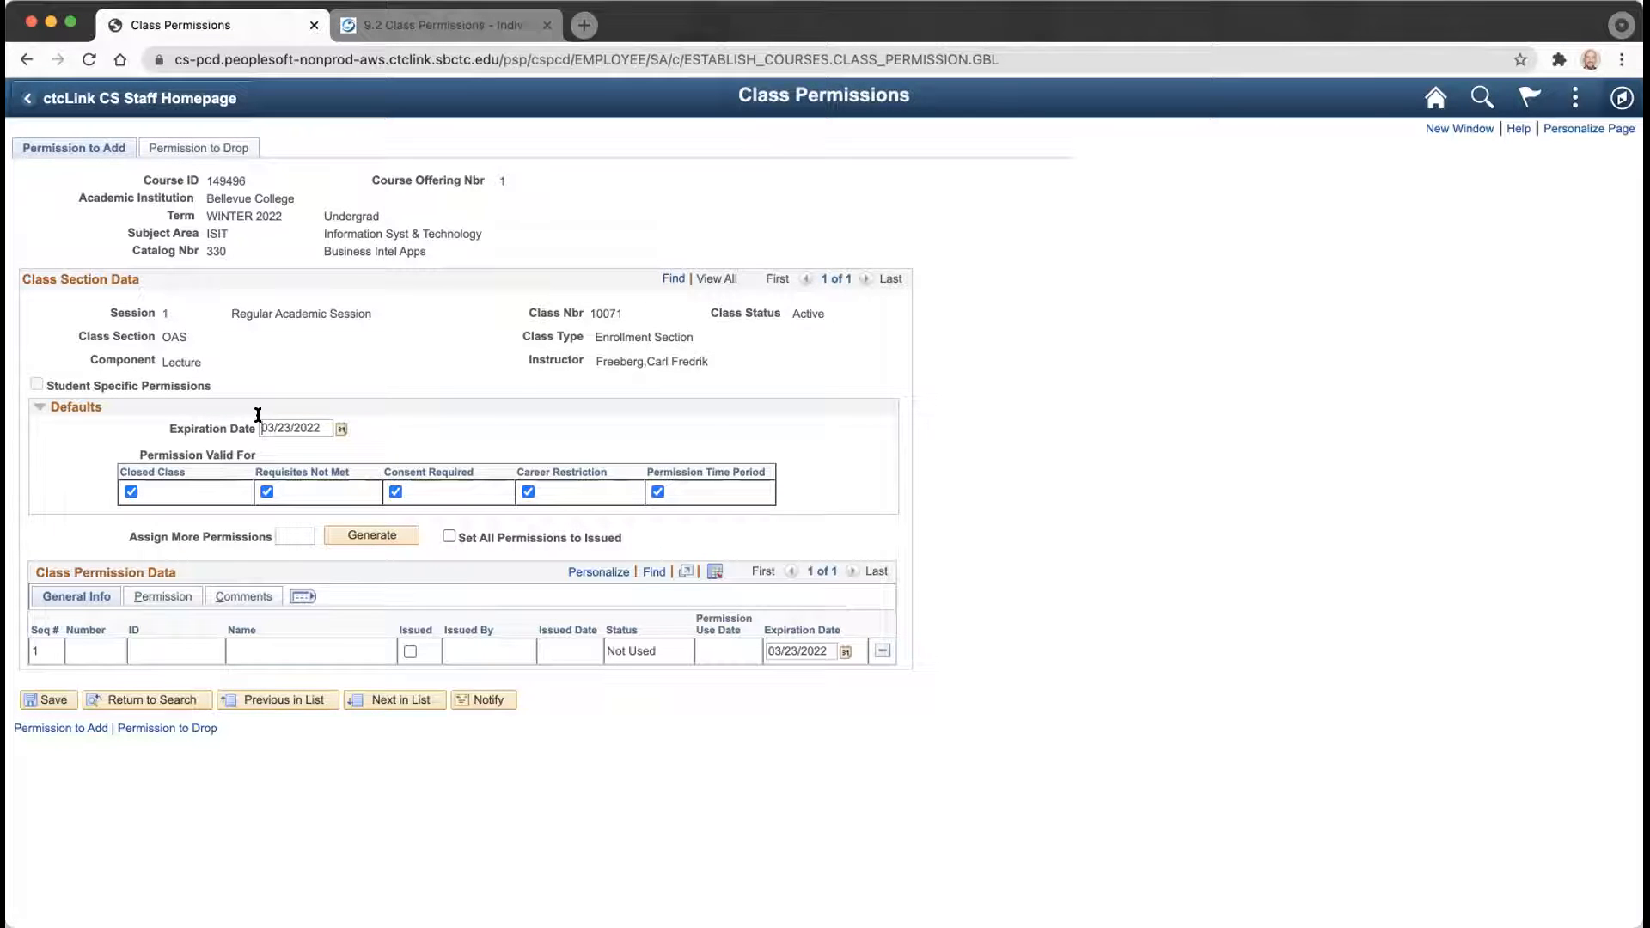
pyautogui.tripleClick(289, 424)
pyautogui.press('BackSpace')
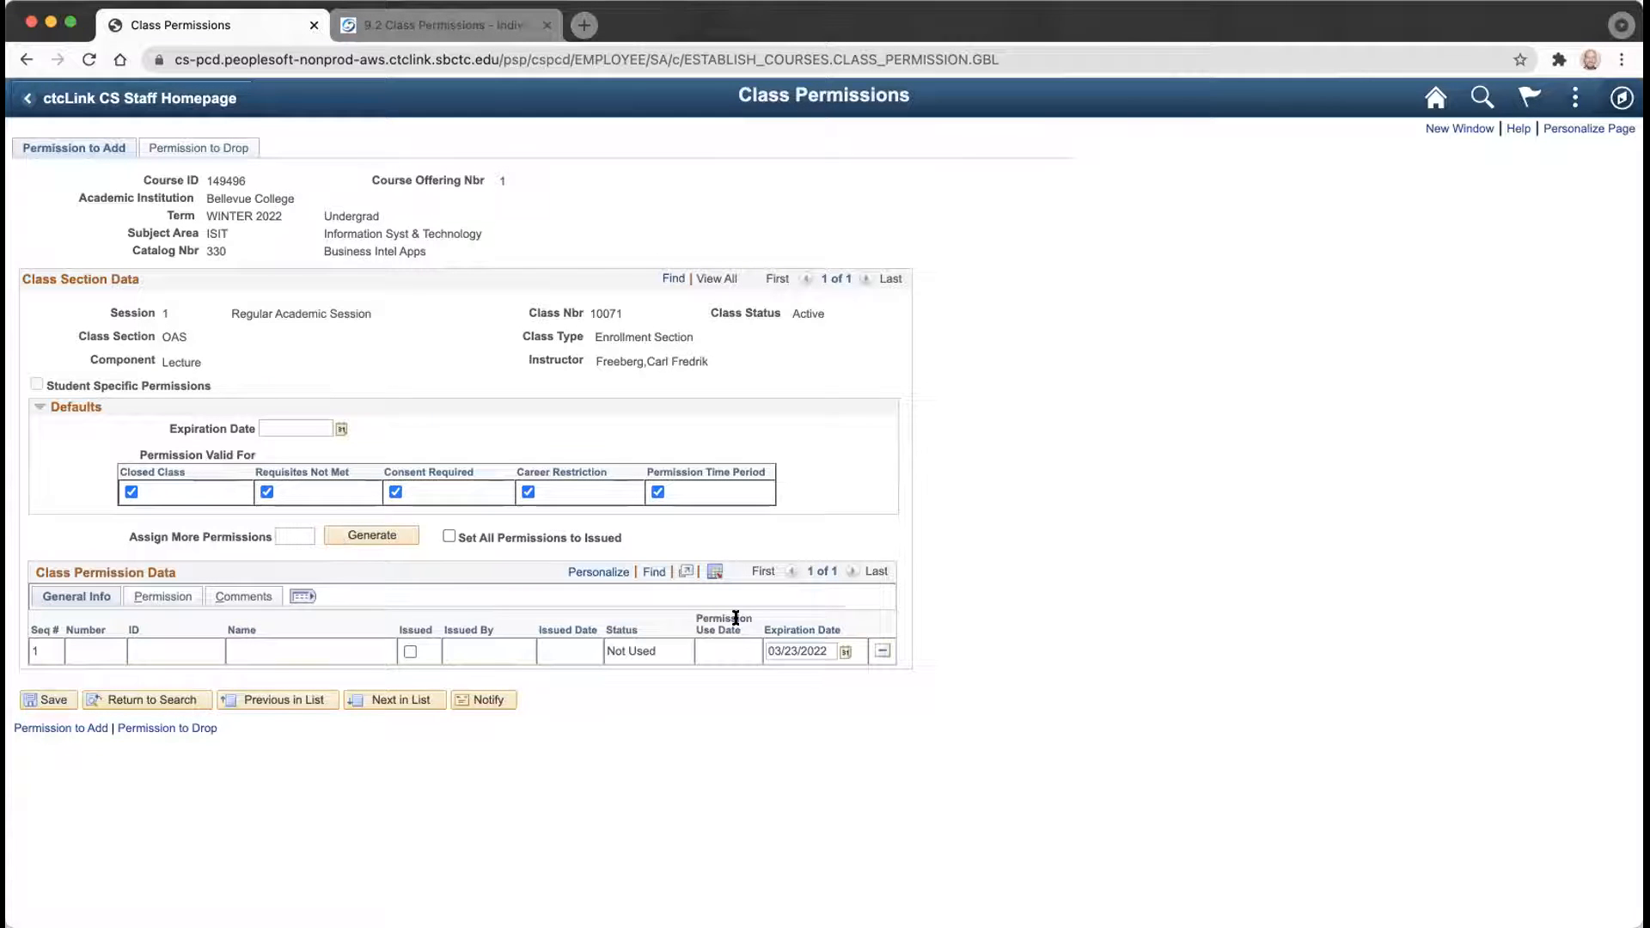
# Dismiss the warning that the expiration date cannot be earlier than today.
pyautogui.click(781, 652)
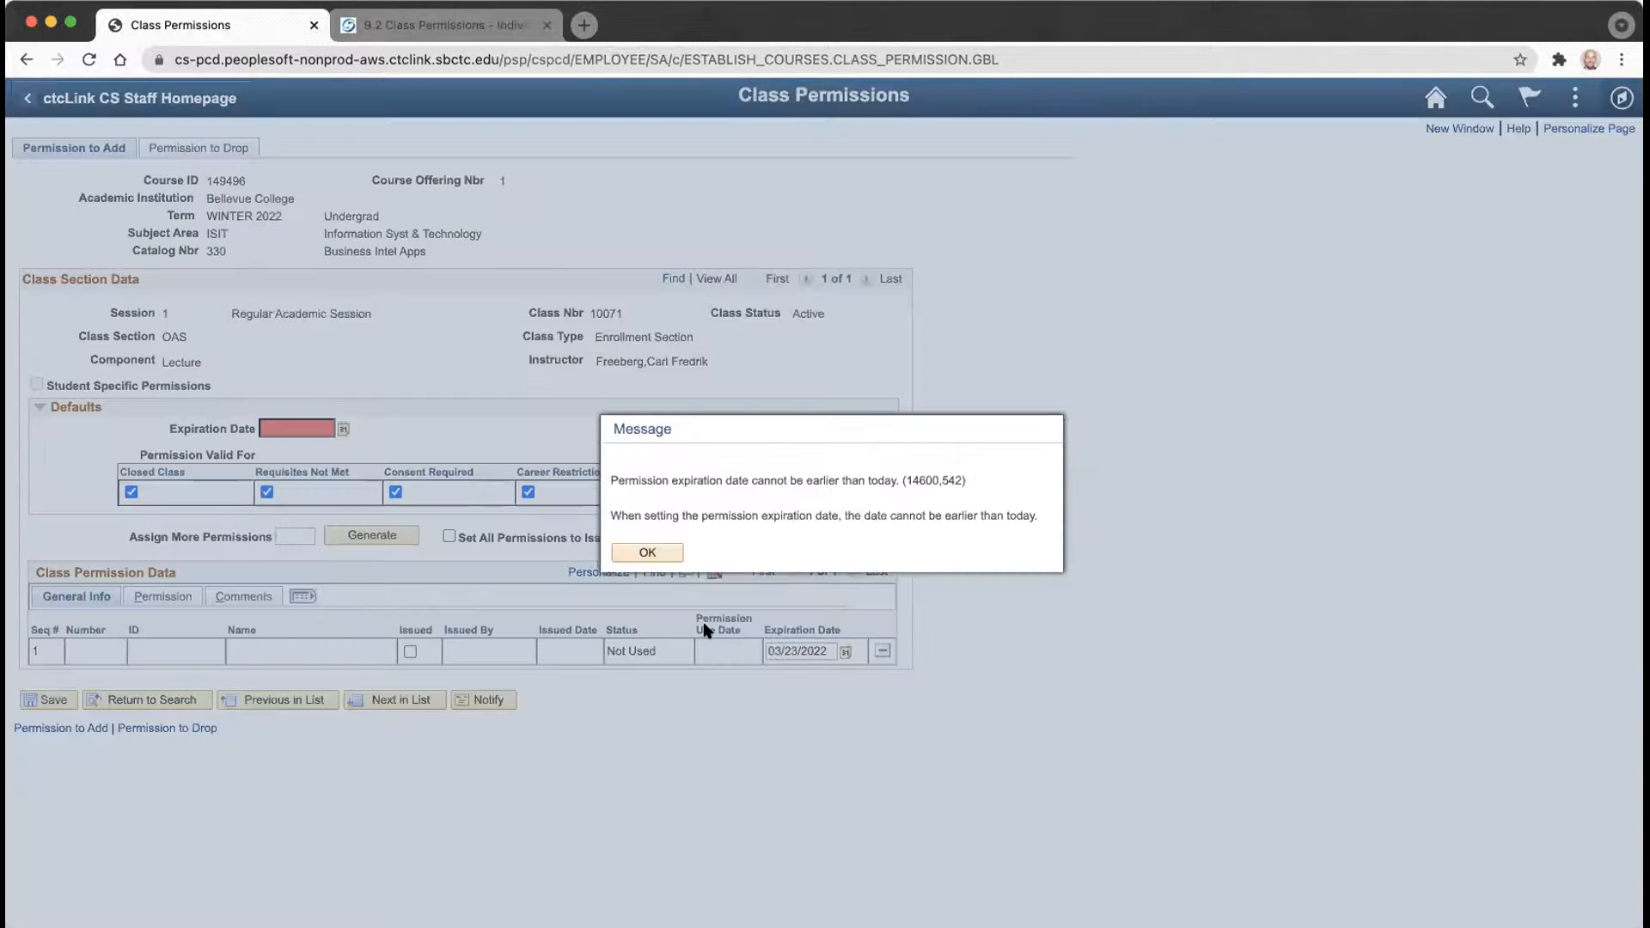
pyautogui.click(658, 551)
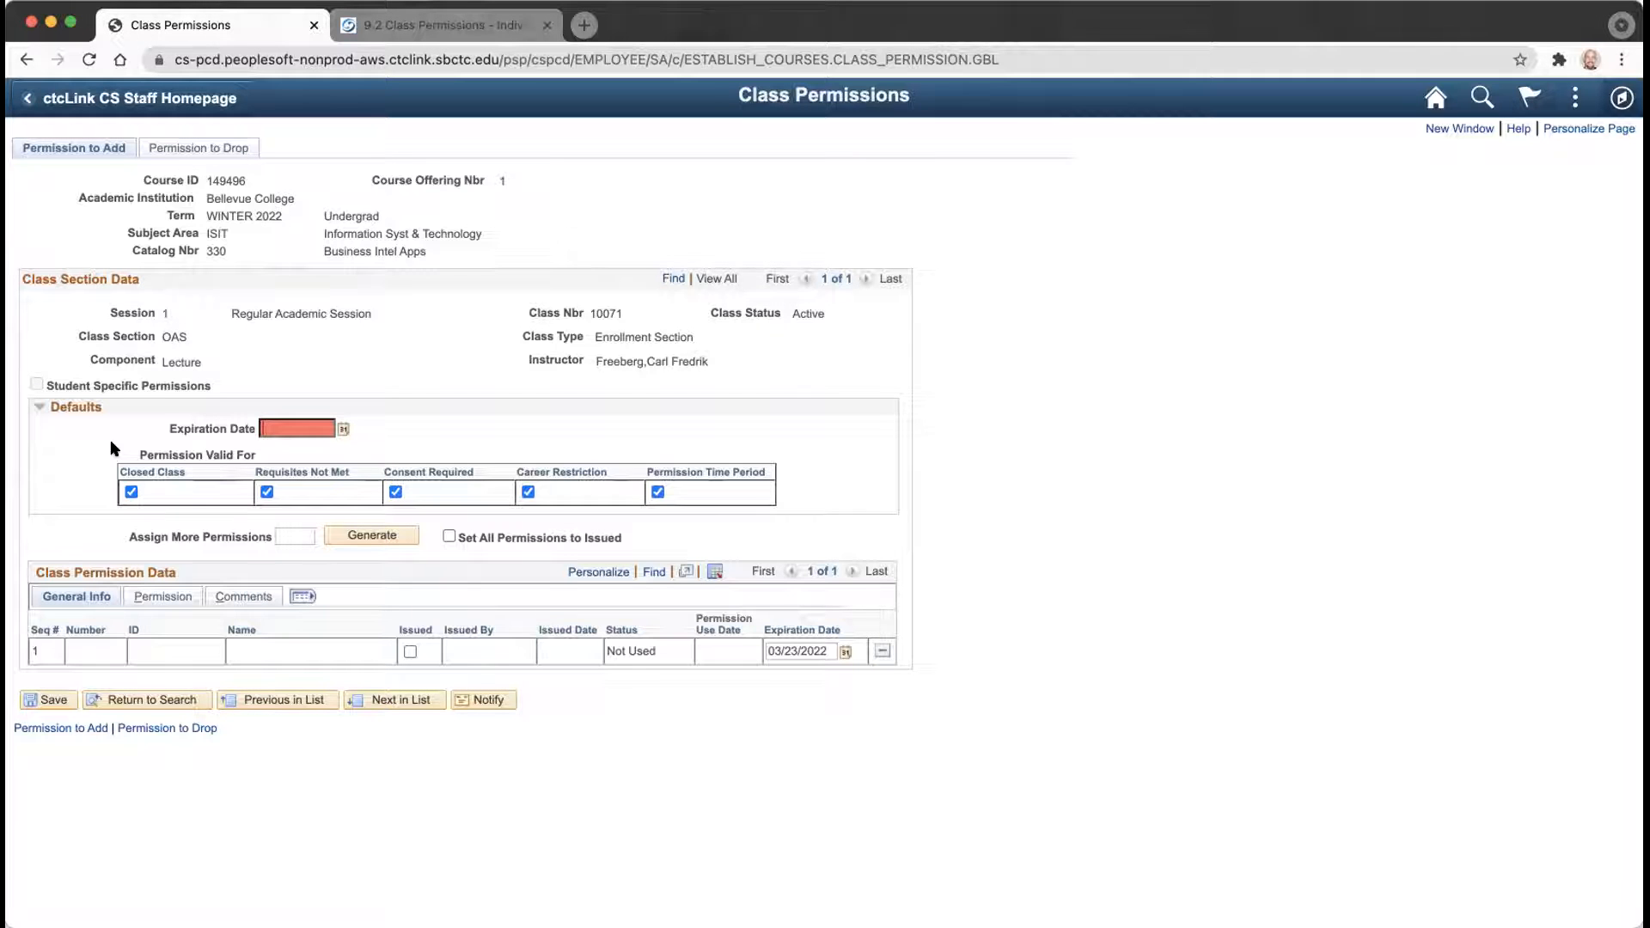
# Pick January 5, 2022 as the default expiration date from the calendar.
pyautogui.click(340, 431)
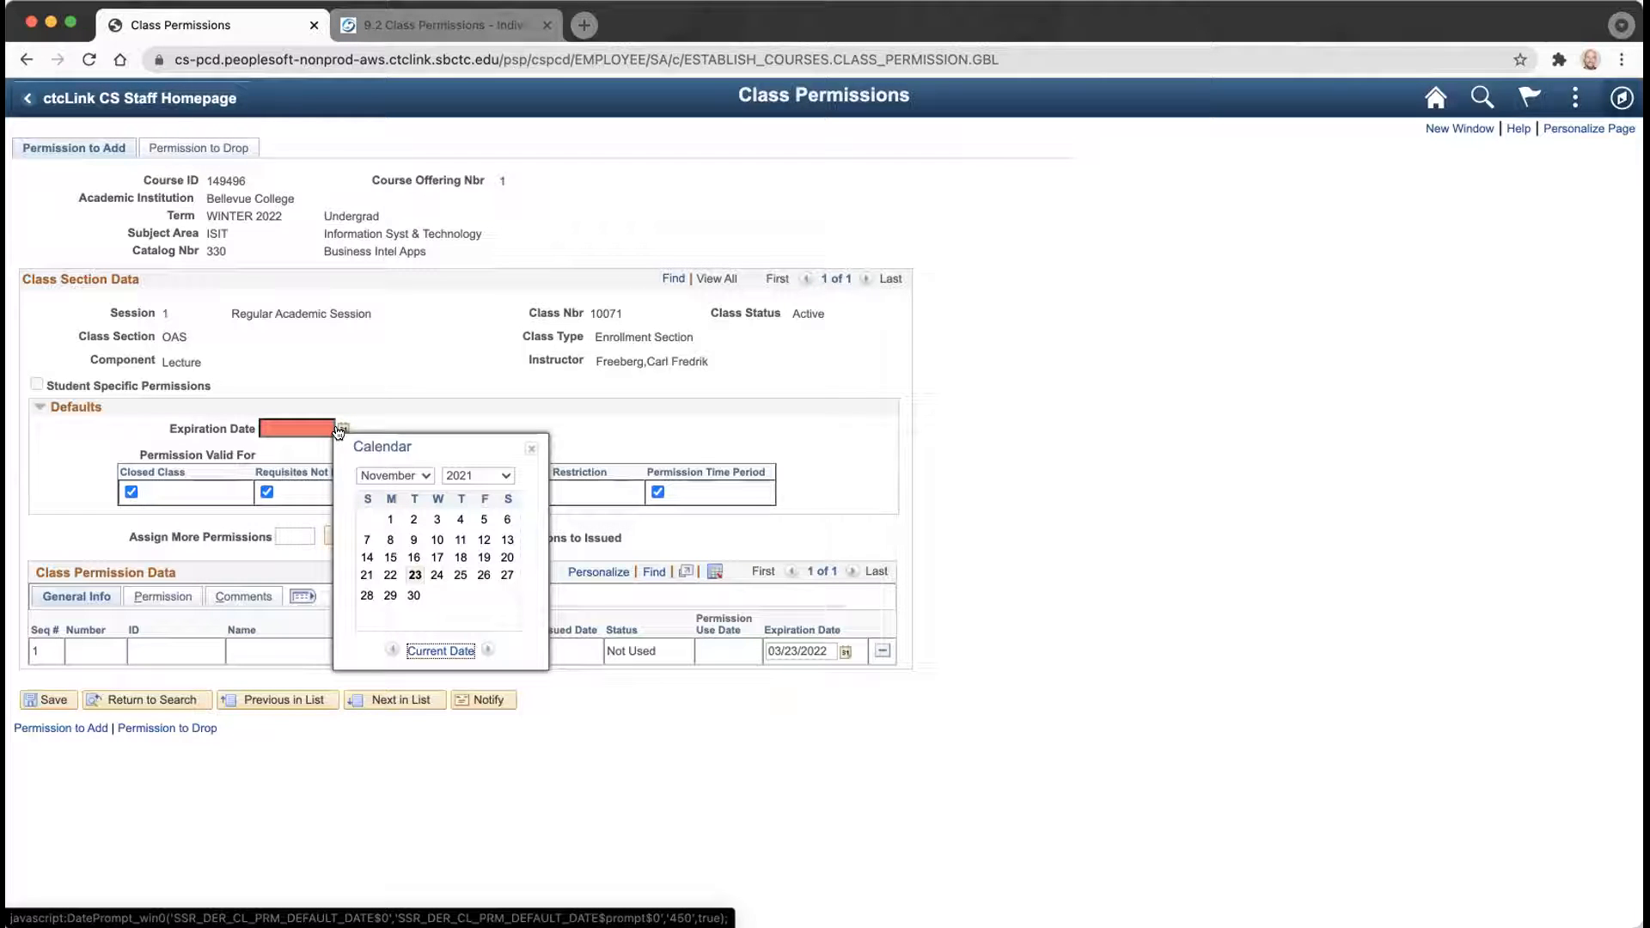
pyautogui.click(424, 476)
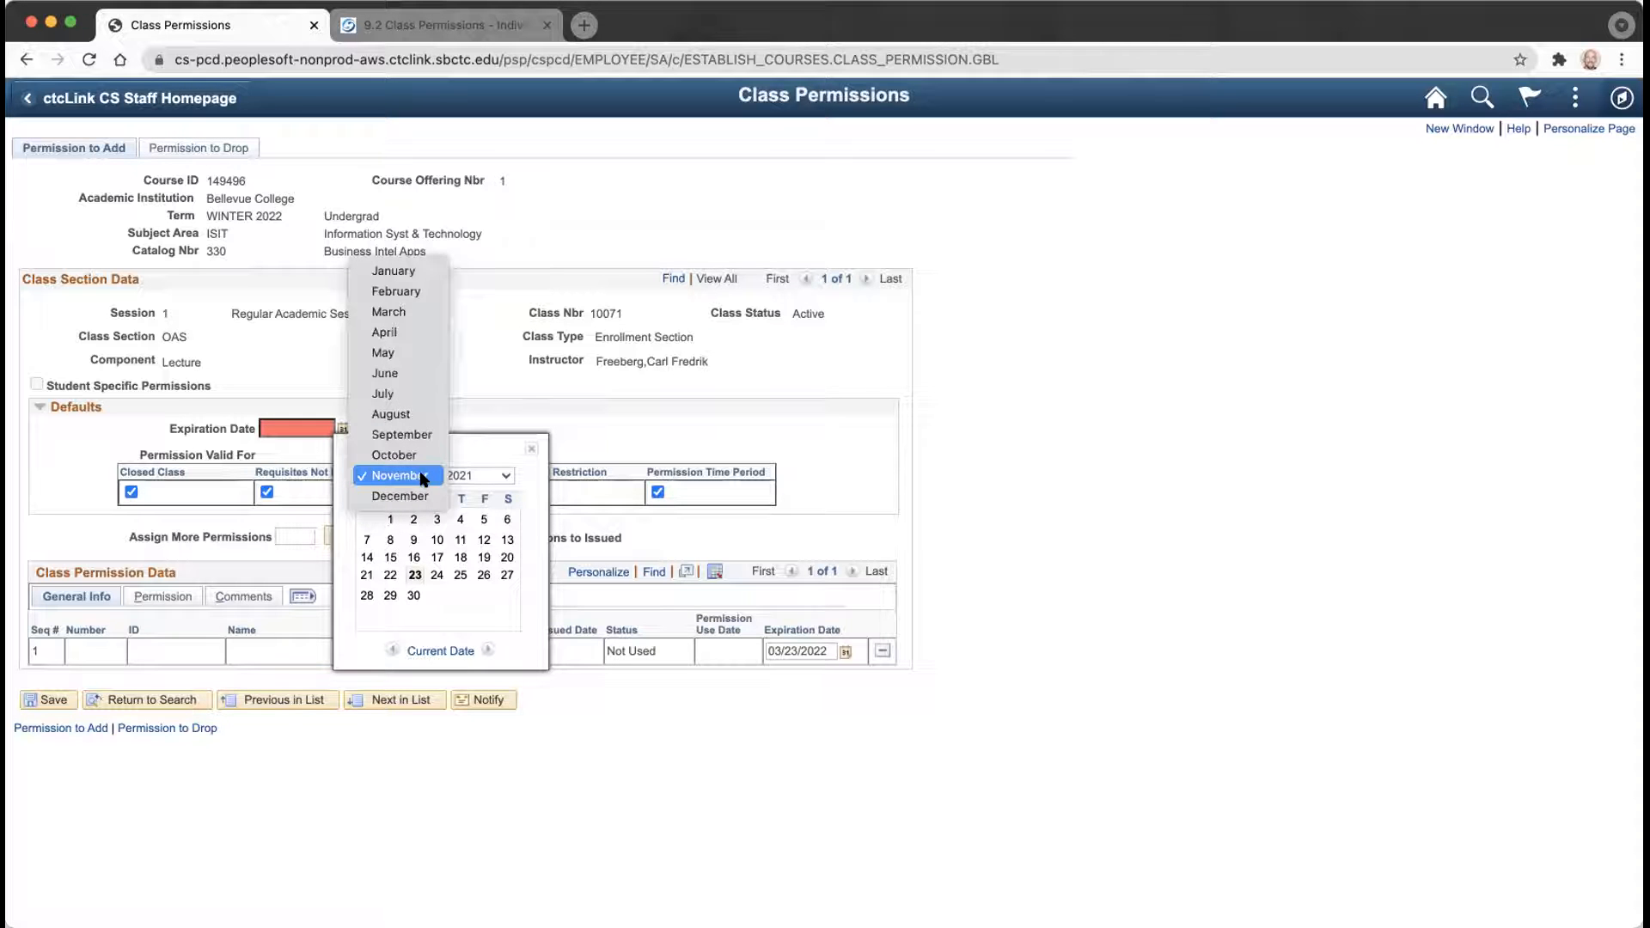
pyautogui.click(401, 272)
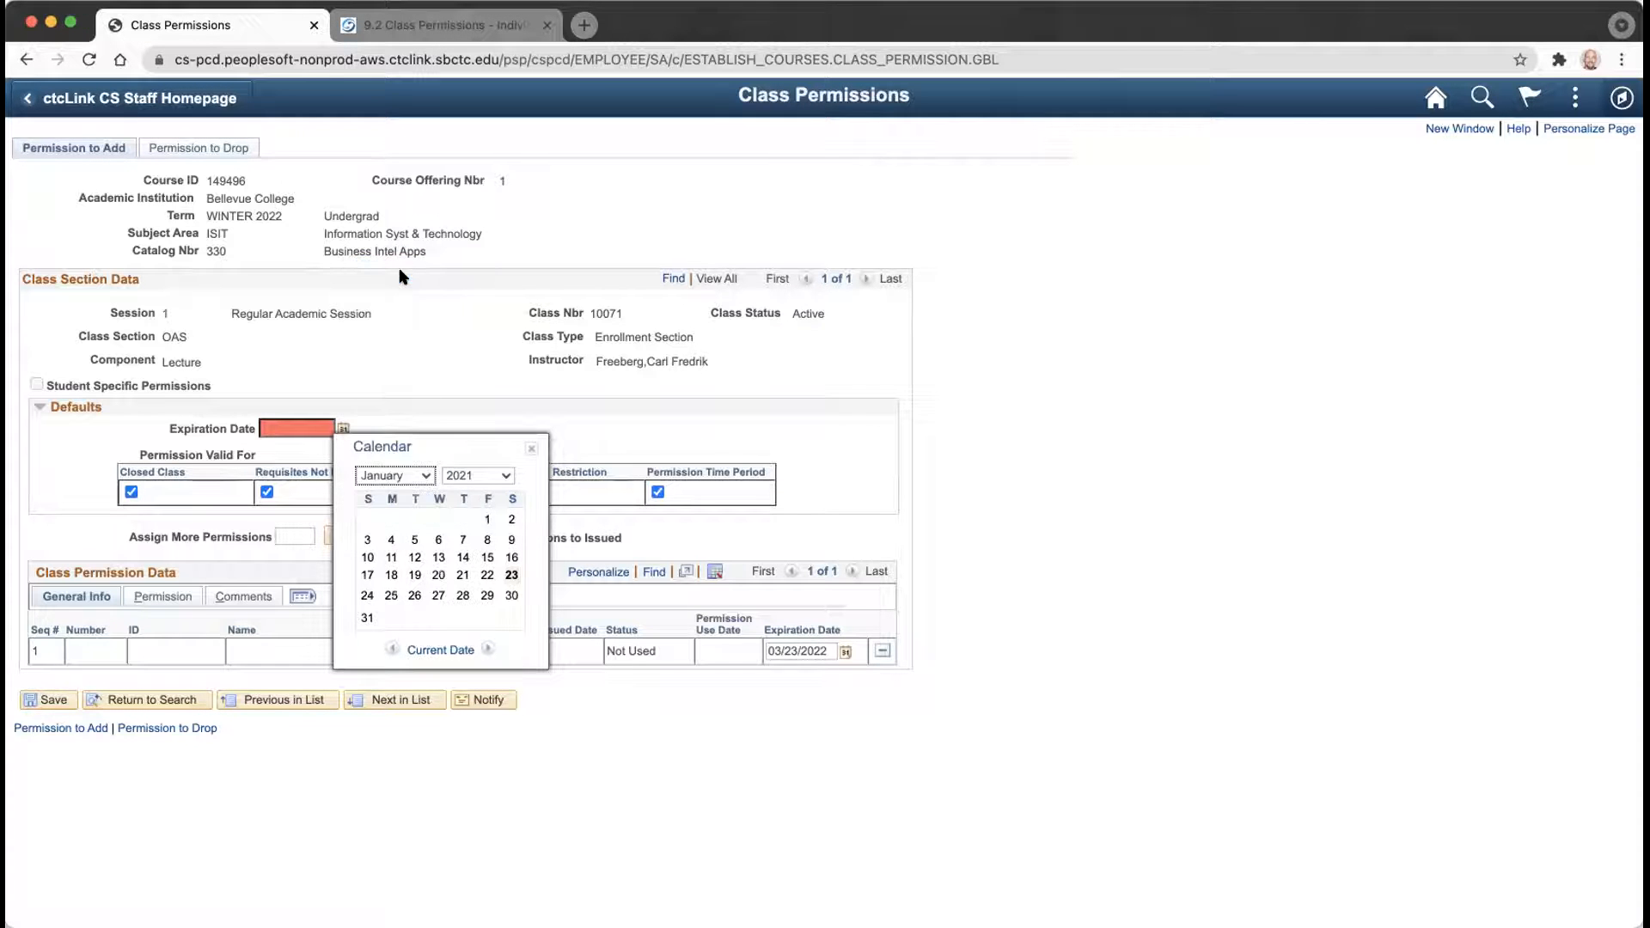
pyautogui.click(478, 478)
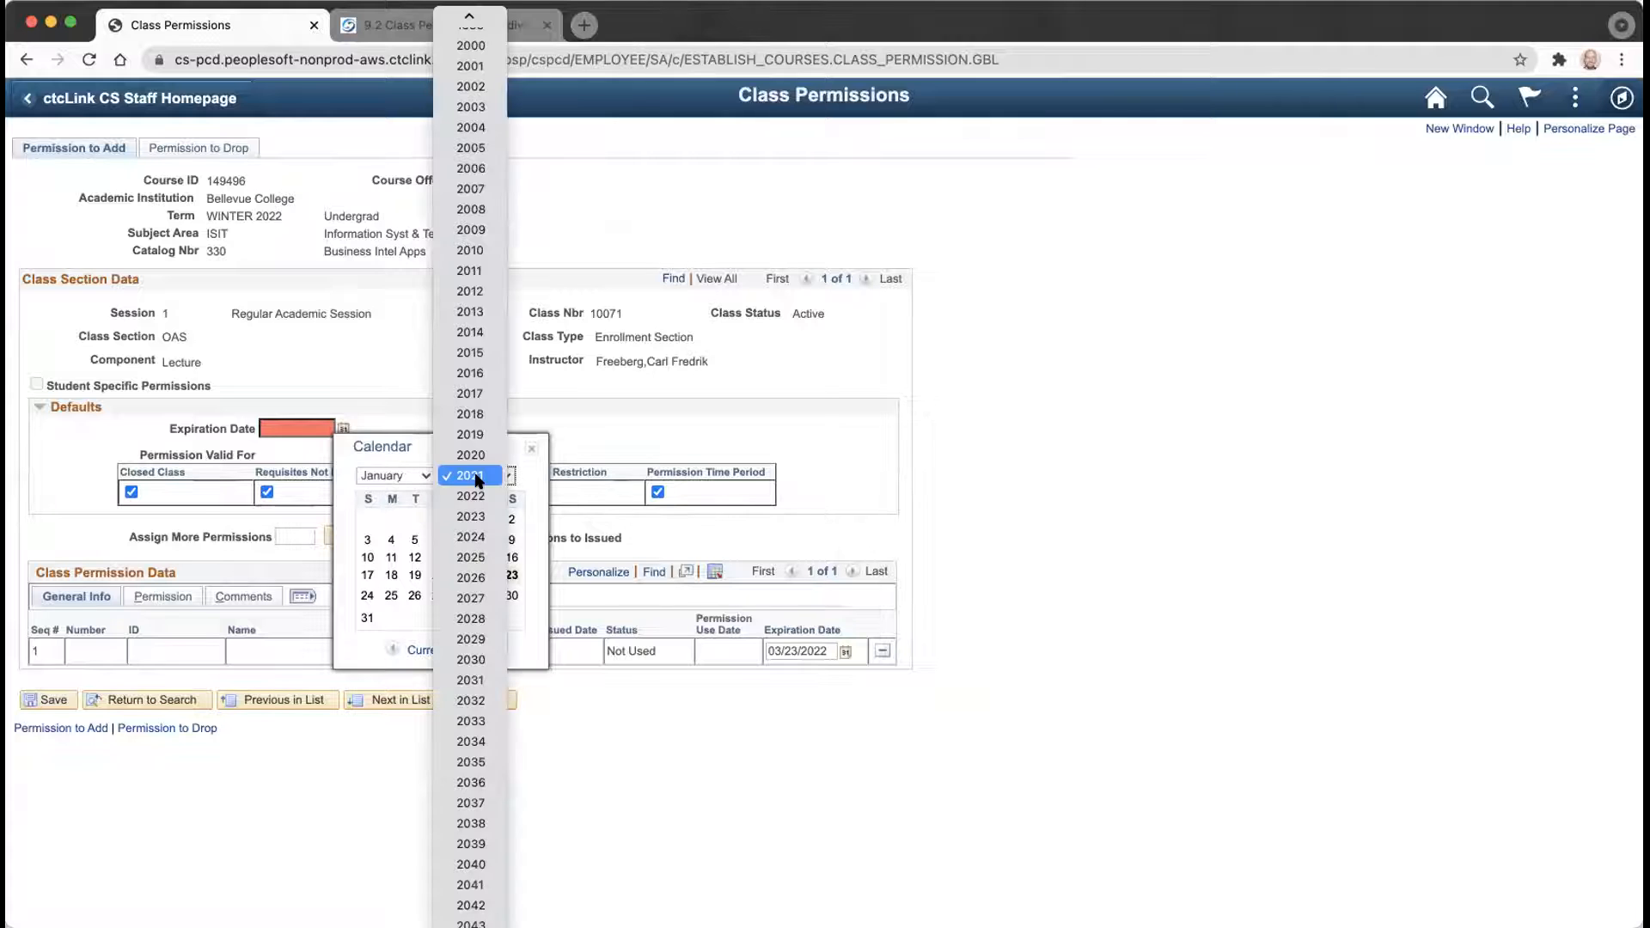
pyautogui.click(472, 497)
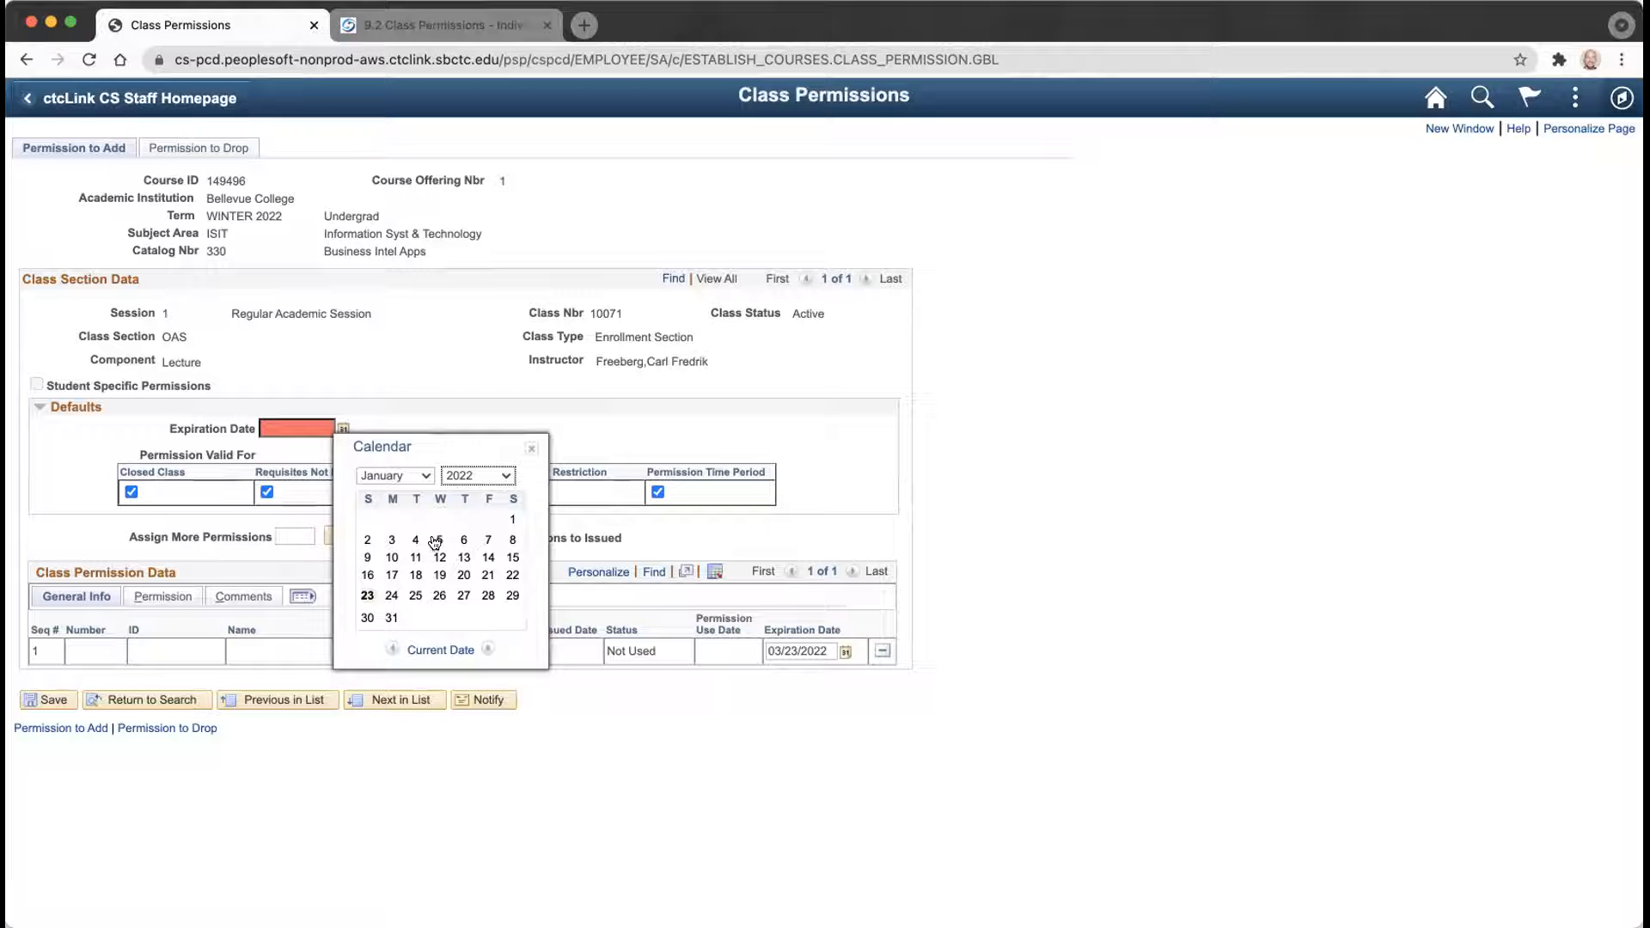
pyautogui.click(437, 540)
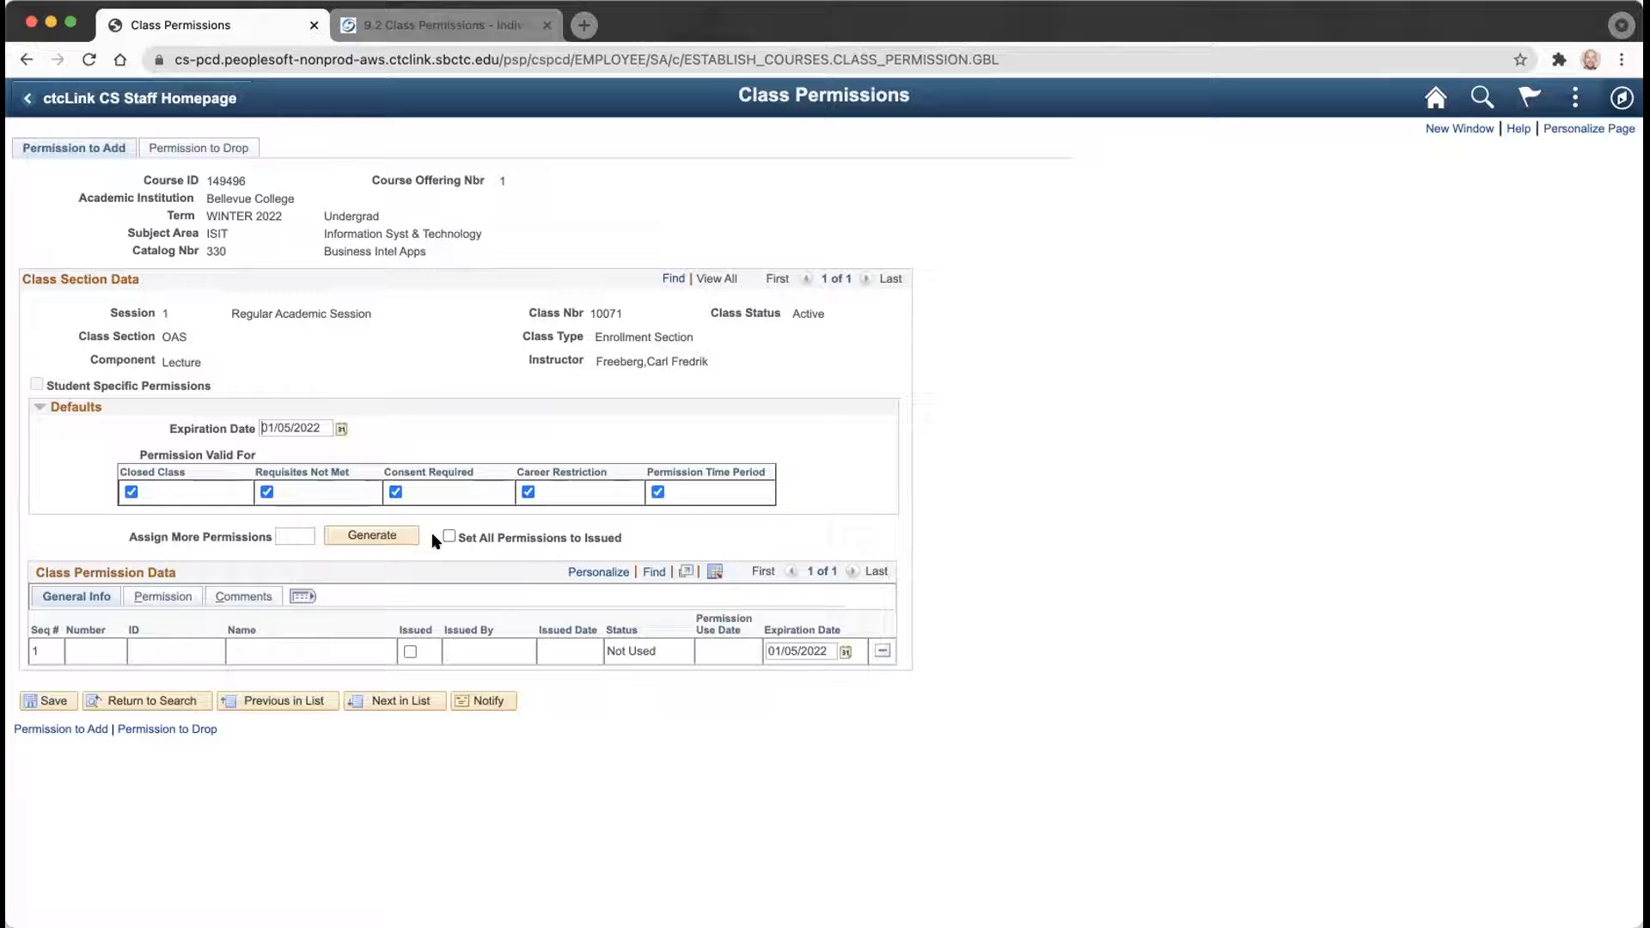
# Make the permission defaults valid for Consent Required only, clearing the other four options.
pyautogui.click(130, 493)
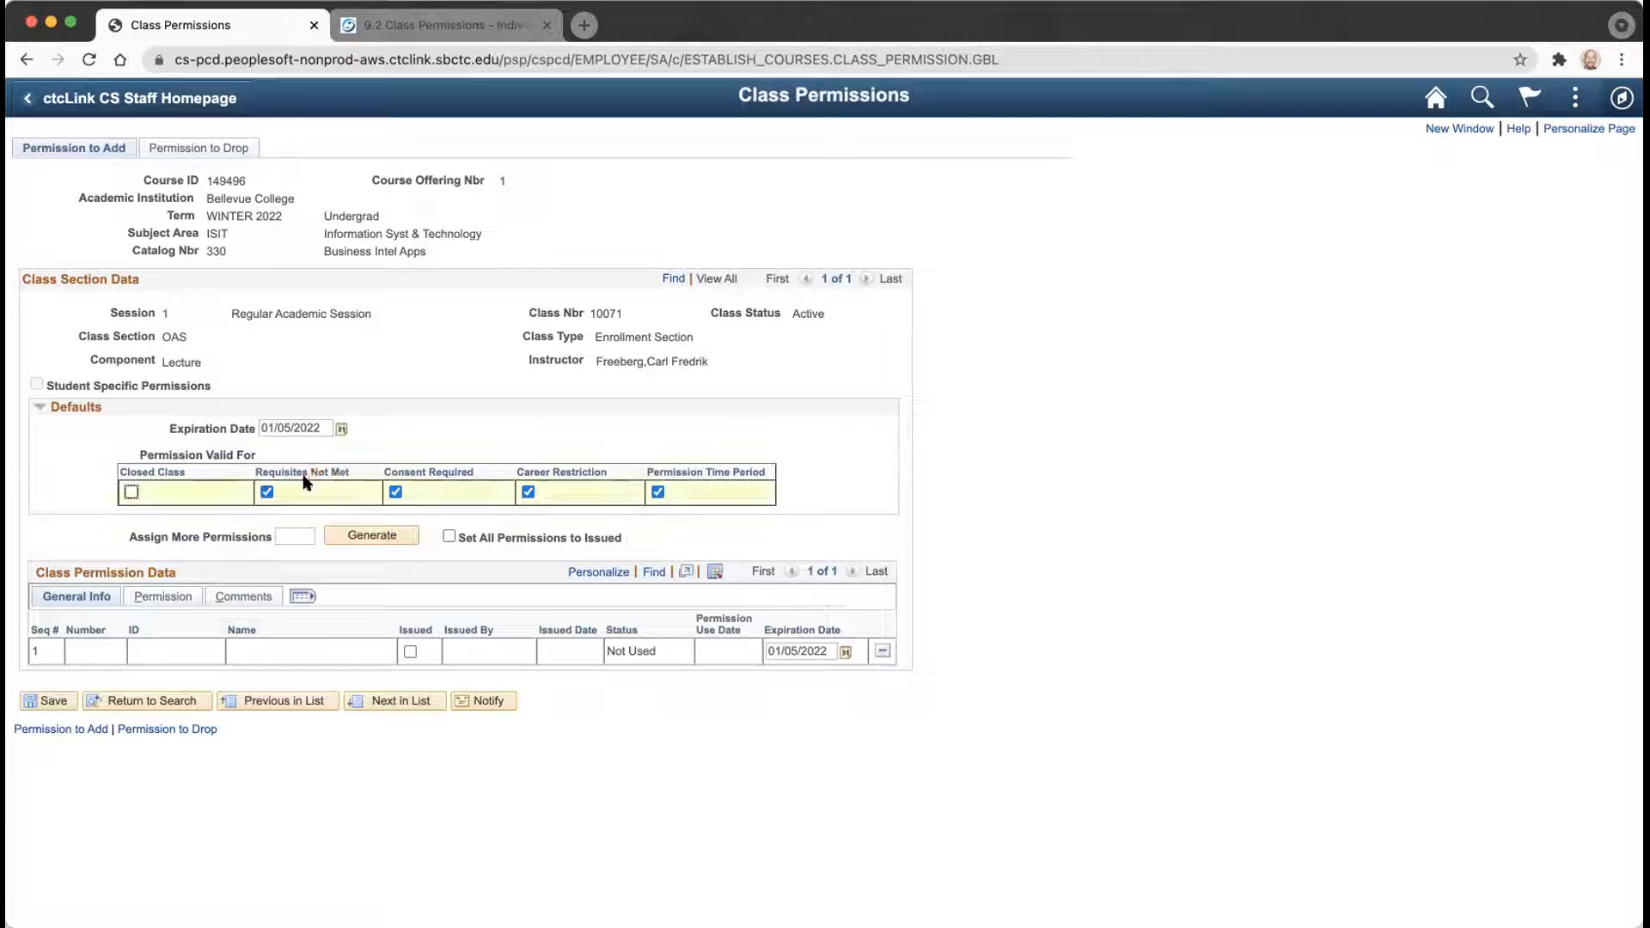
pyautogui.click(266, 492)
pyautogui.click(396, 493)
pyautogui.click(527, 492)
pyautogui.click(658, 492)
pyautogui.click(396, 492)
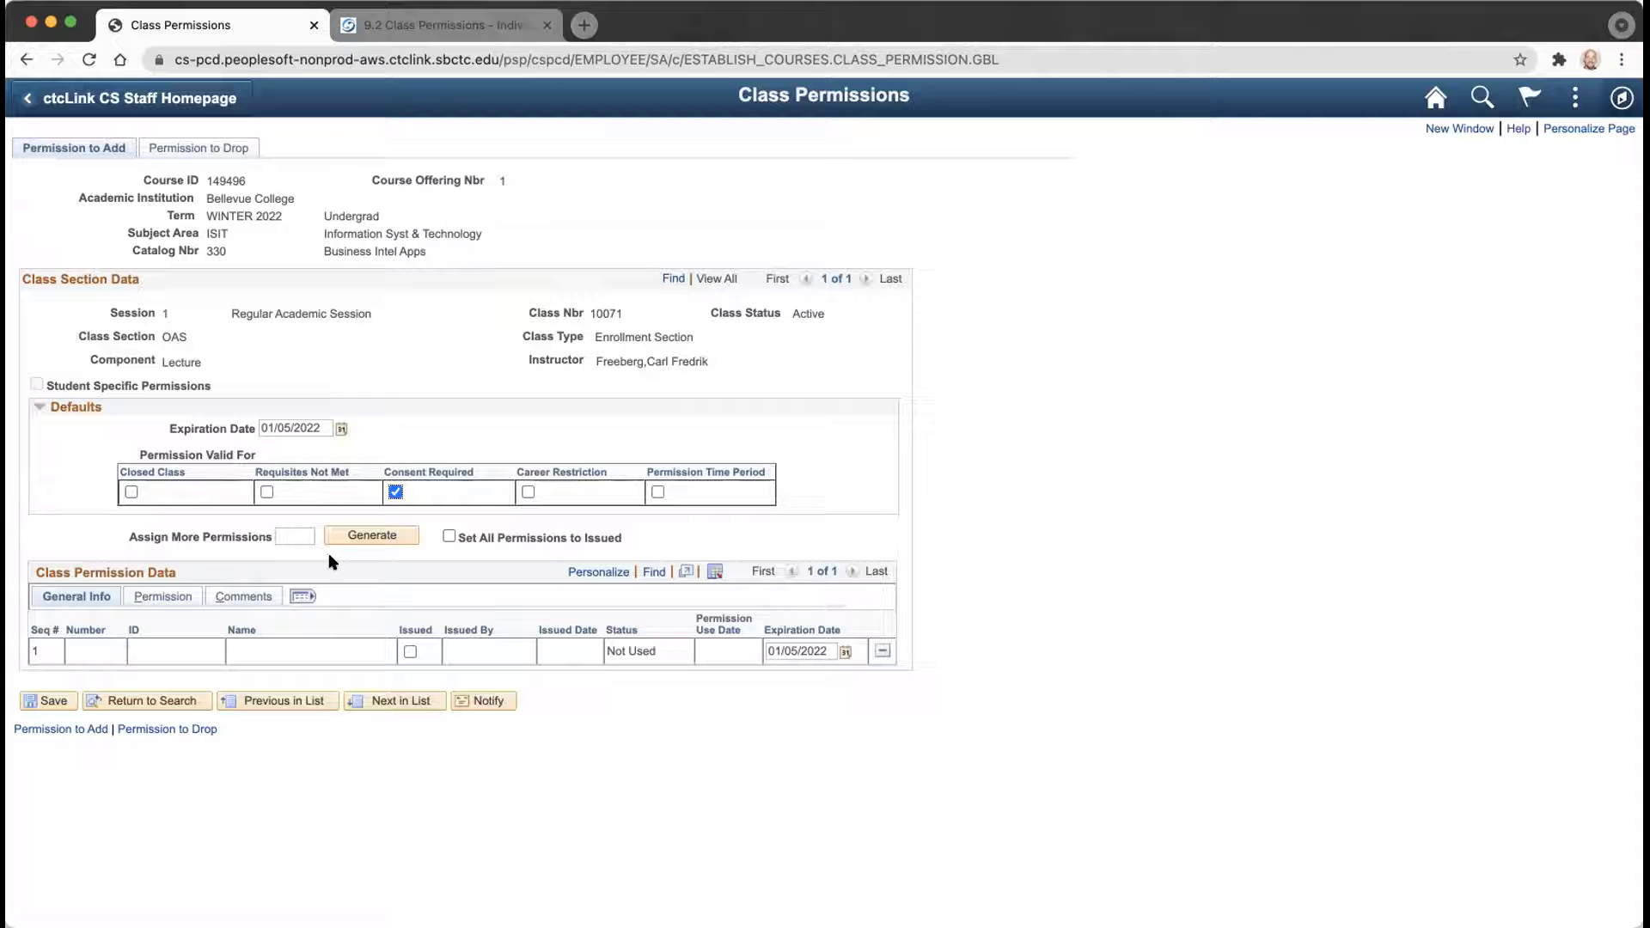
# Generate 5 new permission numbers, all set to issued, and save them.
pyautogui.click(299, 537)
pyautogui.write('5')
pyautogui.click(449, 538)
pyautogui.click(388, 536)
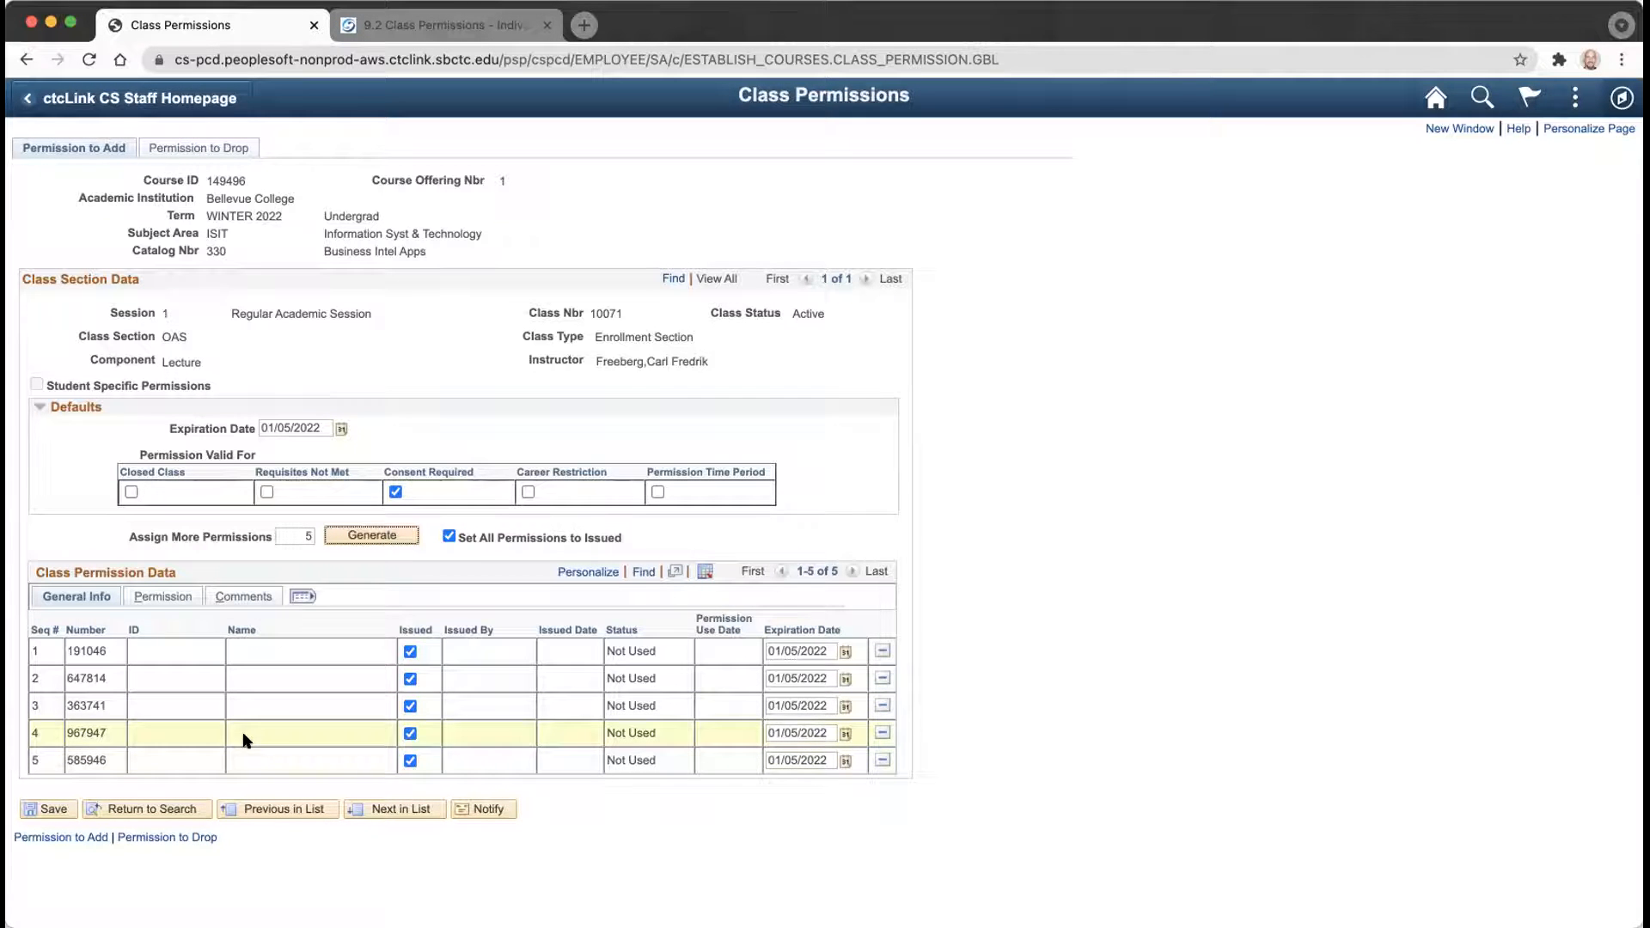
pyautogui.click(59, 811)
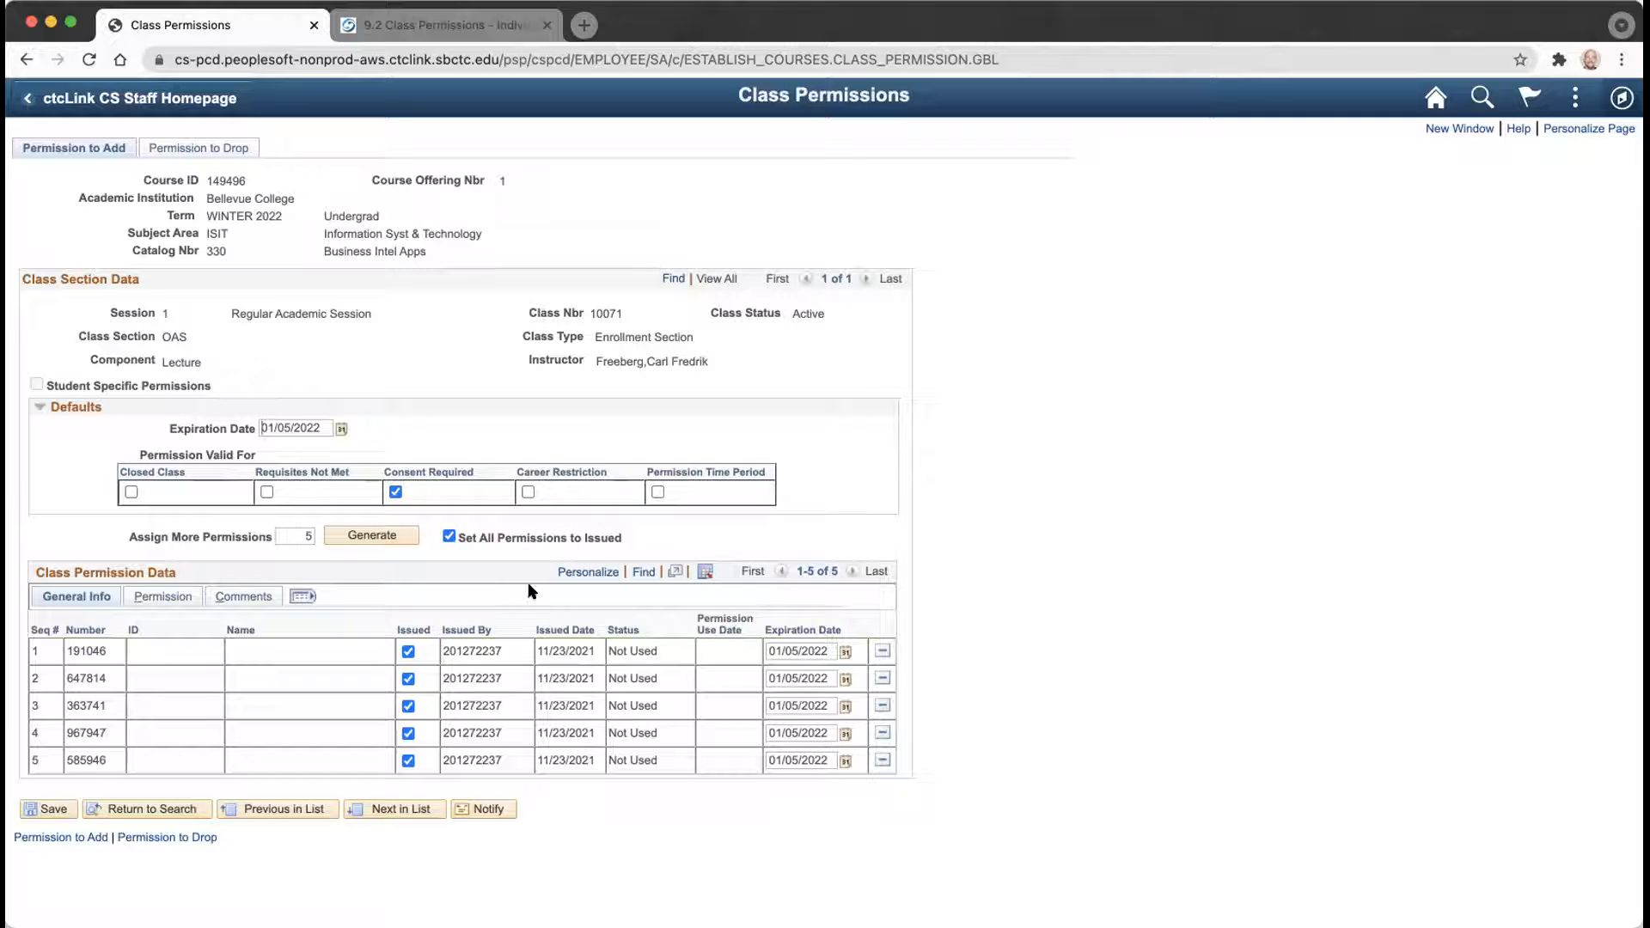
# Review the five permission rows and download the permission table as a spreadsheet.
pyautogui.moveTo(31, 644); pyautogui.dragTo(44, 526)
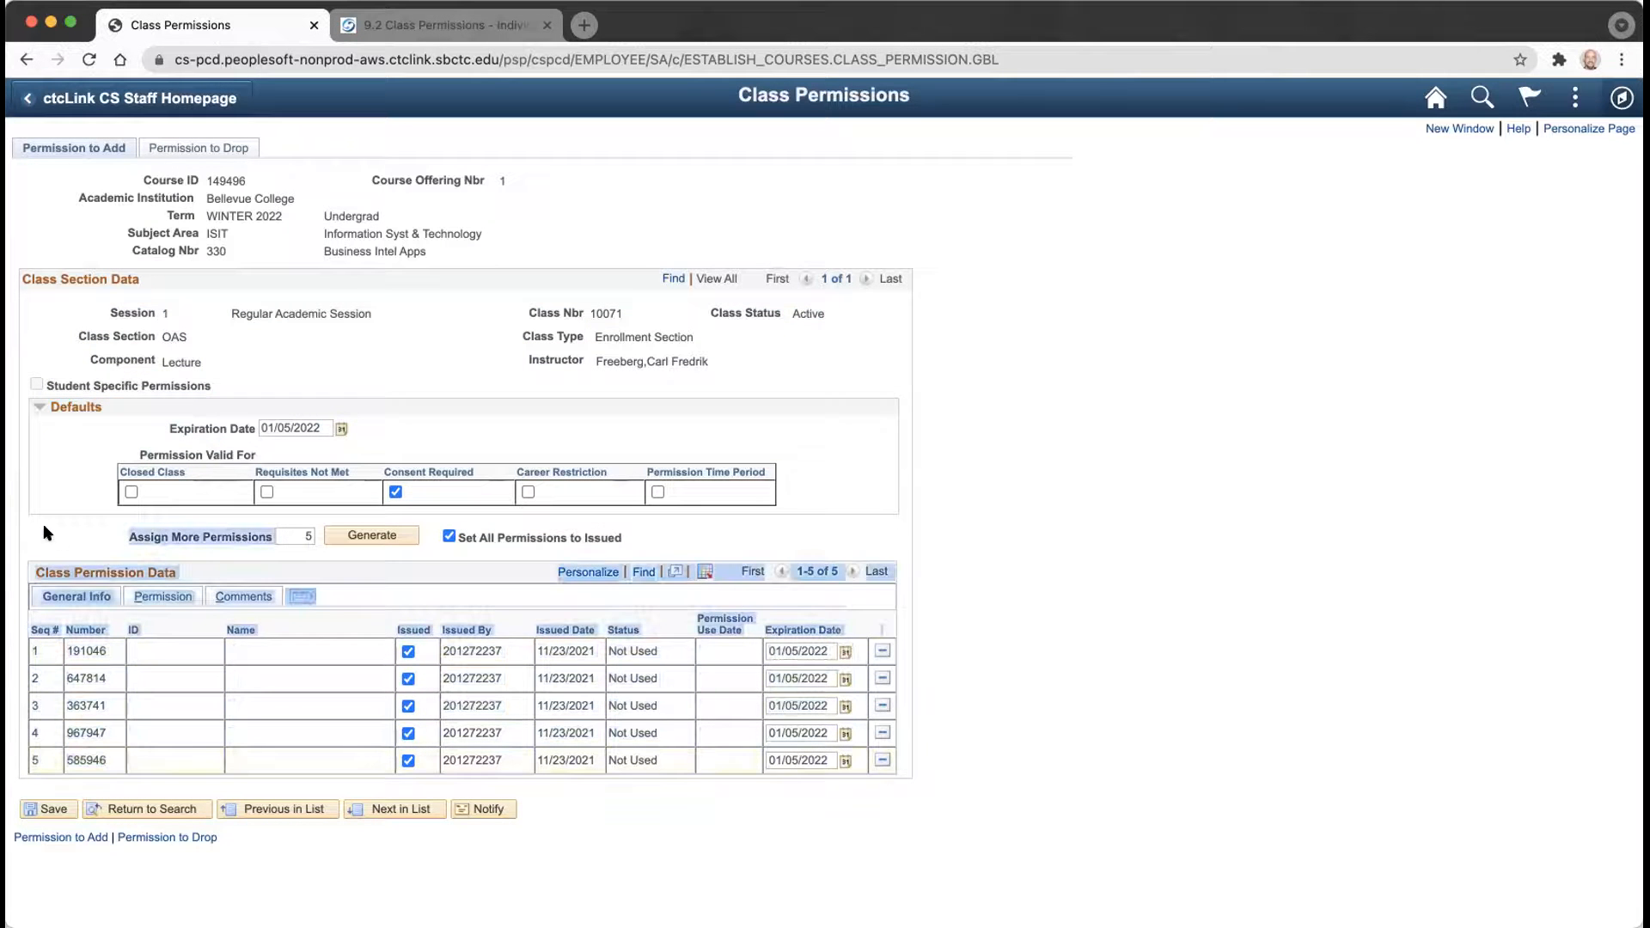
pyautogui.click(47, 533)
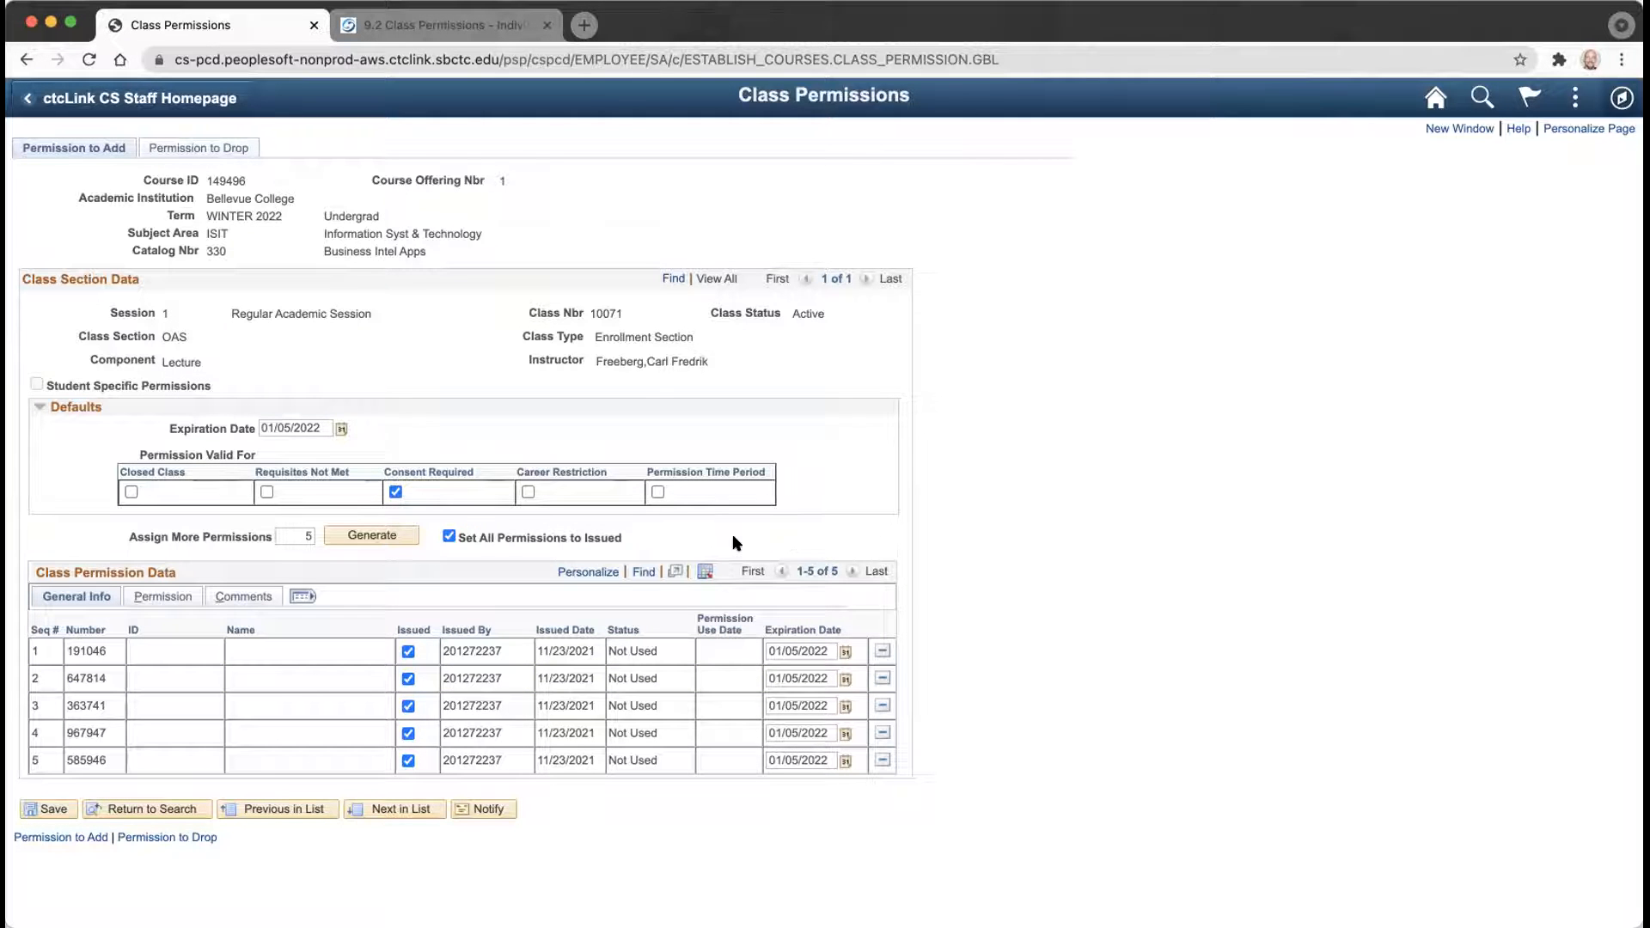
pyautogui.click(701, 579)
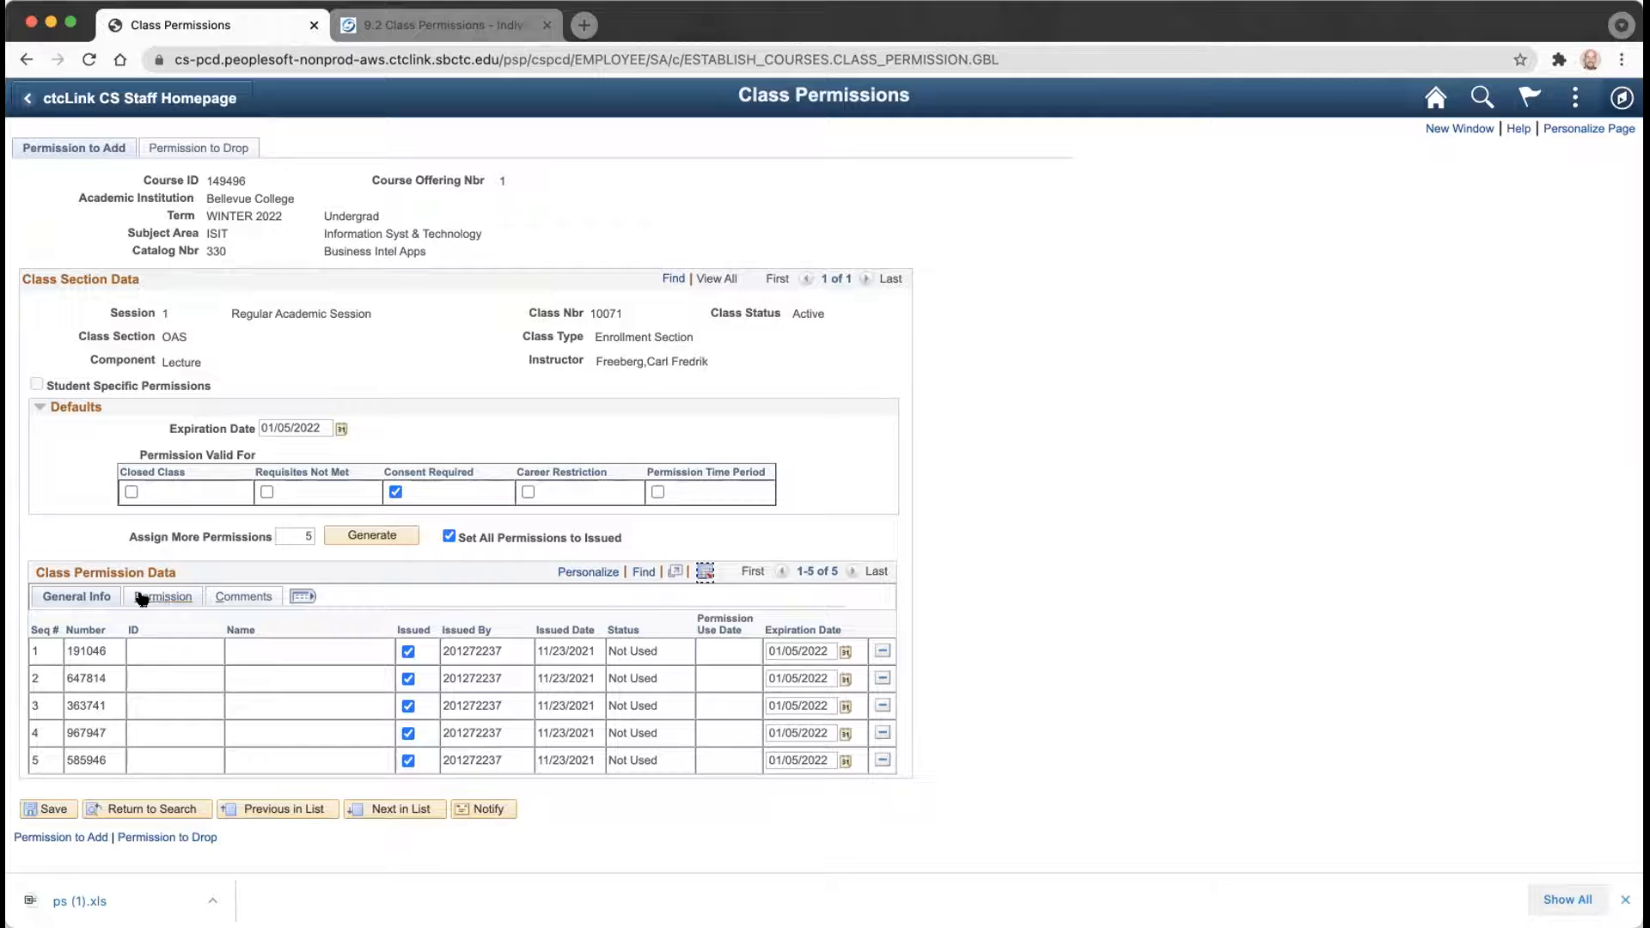
# Show all permission columns for class 10071 together in the Class Permission Data grid.
pyautogui.click(302, 596)
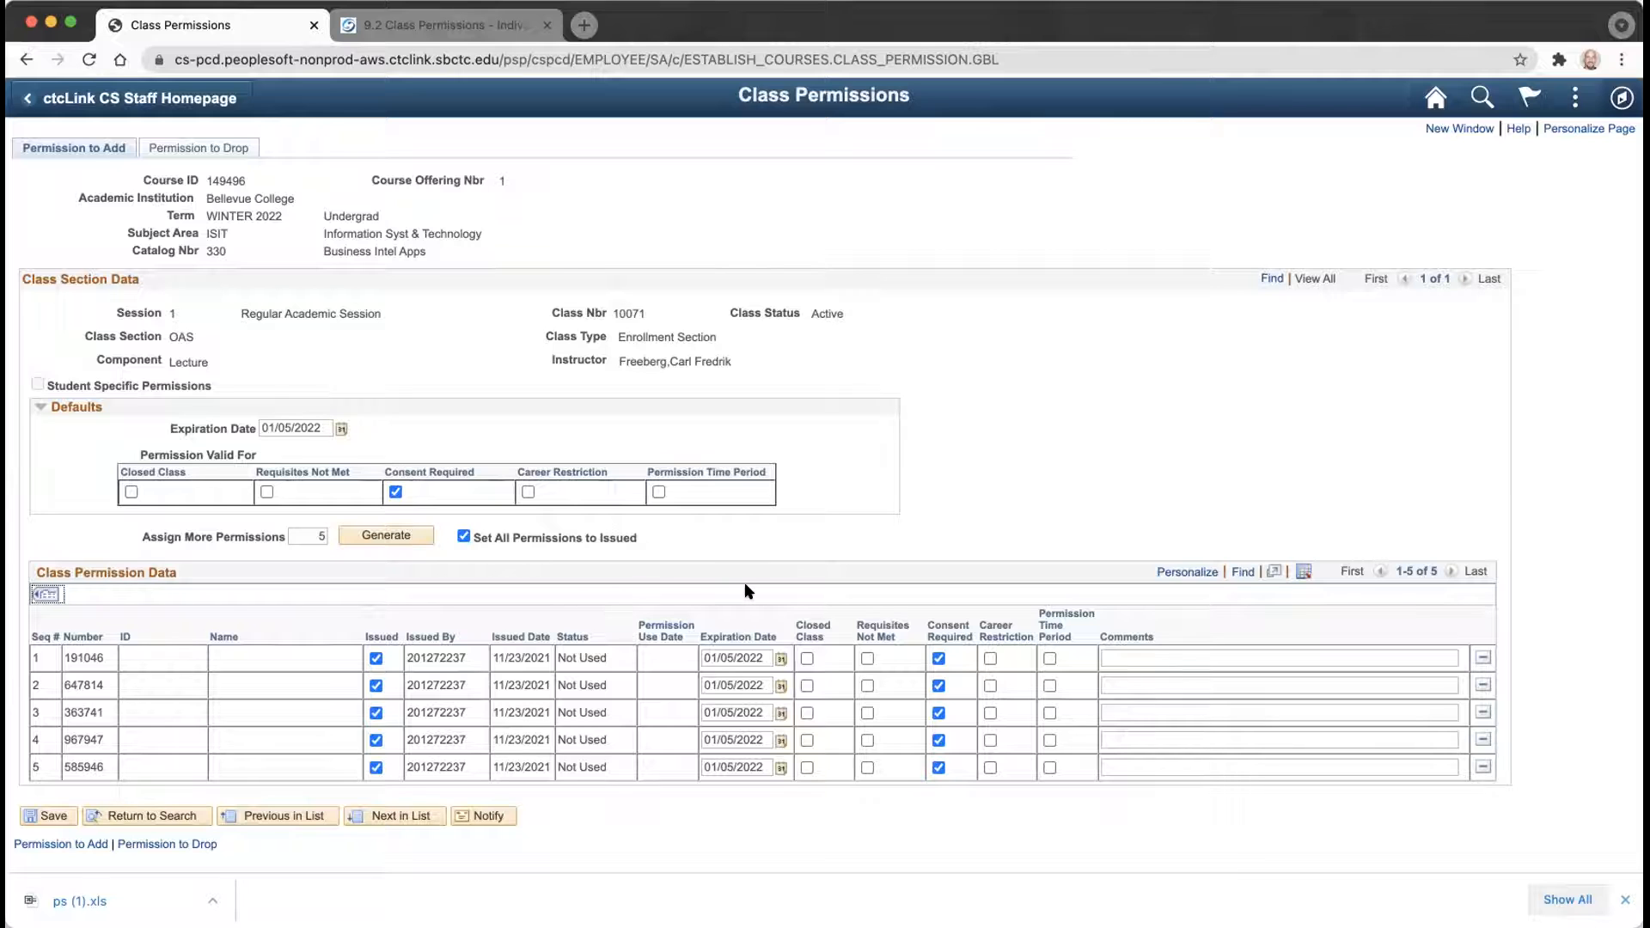
# Check Requisites Not Met on all five permissions, then clear it on rows 1–4.
pyautogui.click(868, 658)
pyautogui.click(867, 686)
pyautogui.click(868, 714)
pyautogui.click(867, 741)
pyautogui.click(868, 768)
pyautogui.click(867, 658)
pyautogui.click(868, 686)
pyautogui.click(867, 713)
pyautogui.click(867, 741)
# Clear Requisites Not Met on row 5 and enable it for permission 967947.
pyautogui.click(867, 768)
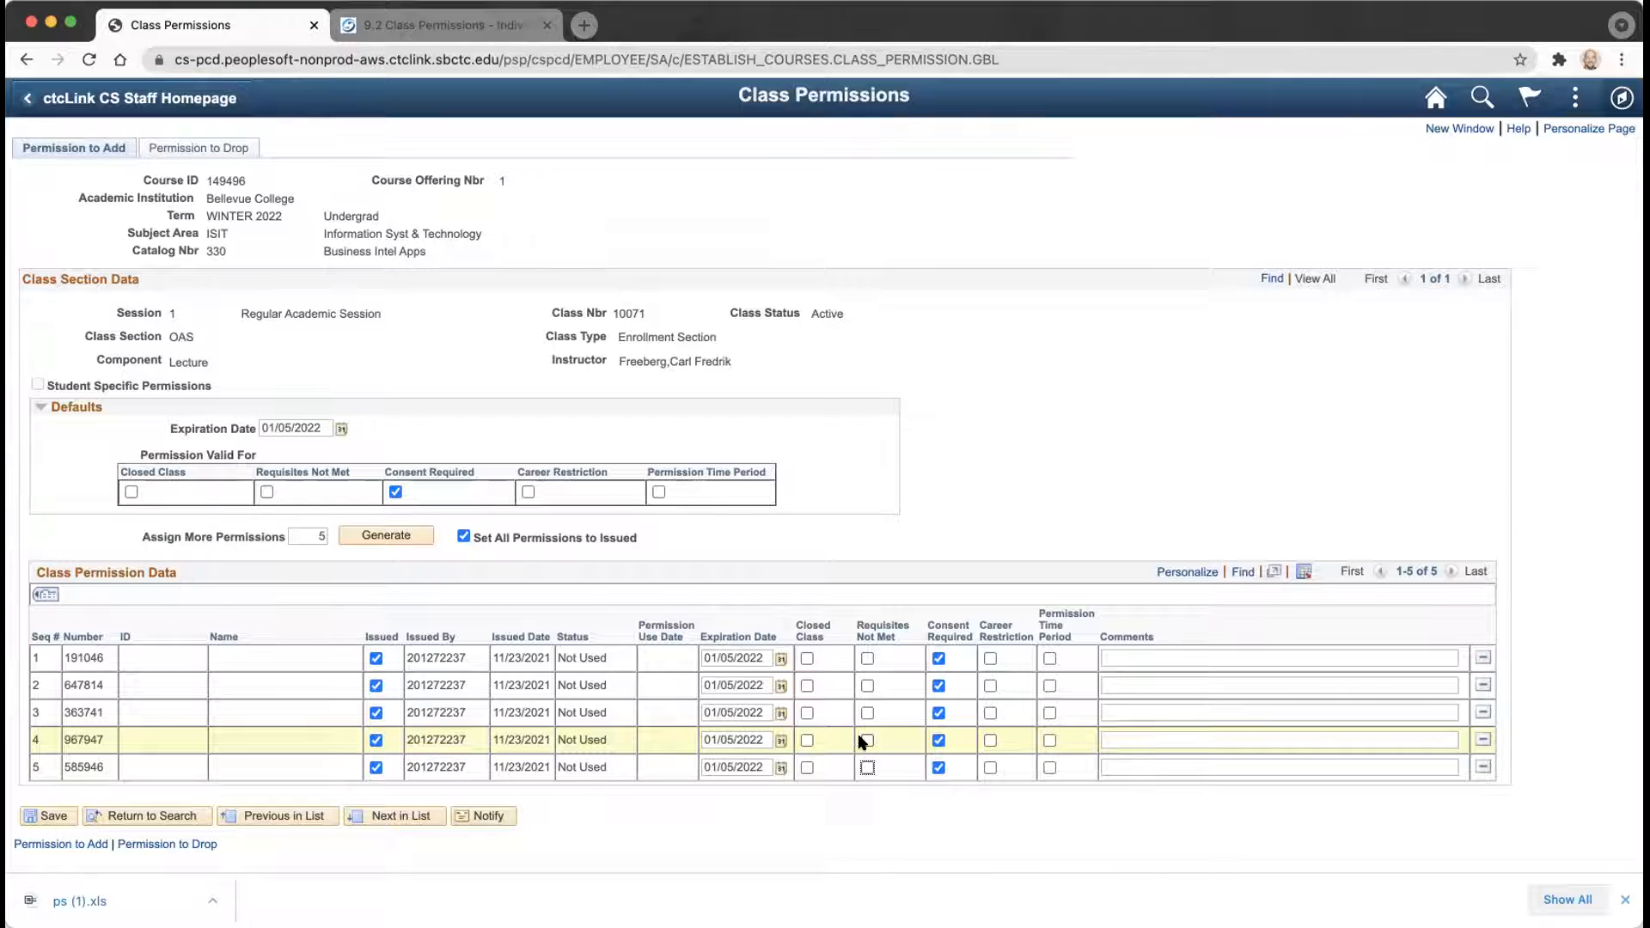
pyautogui.click(865, 741)
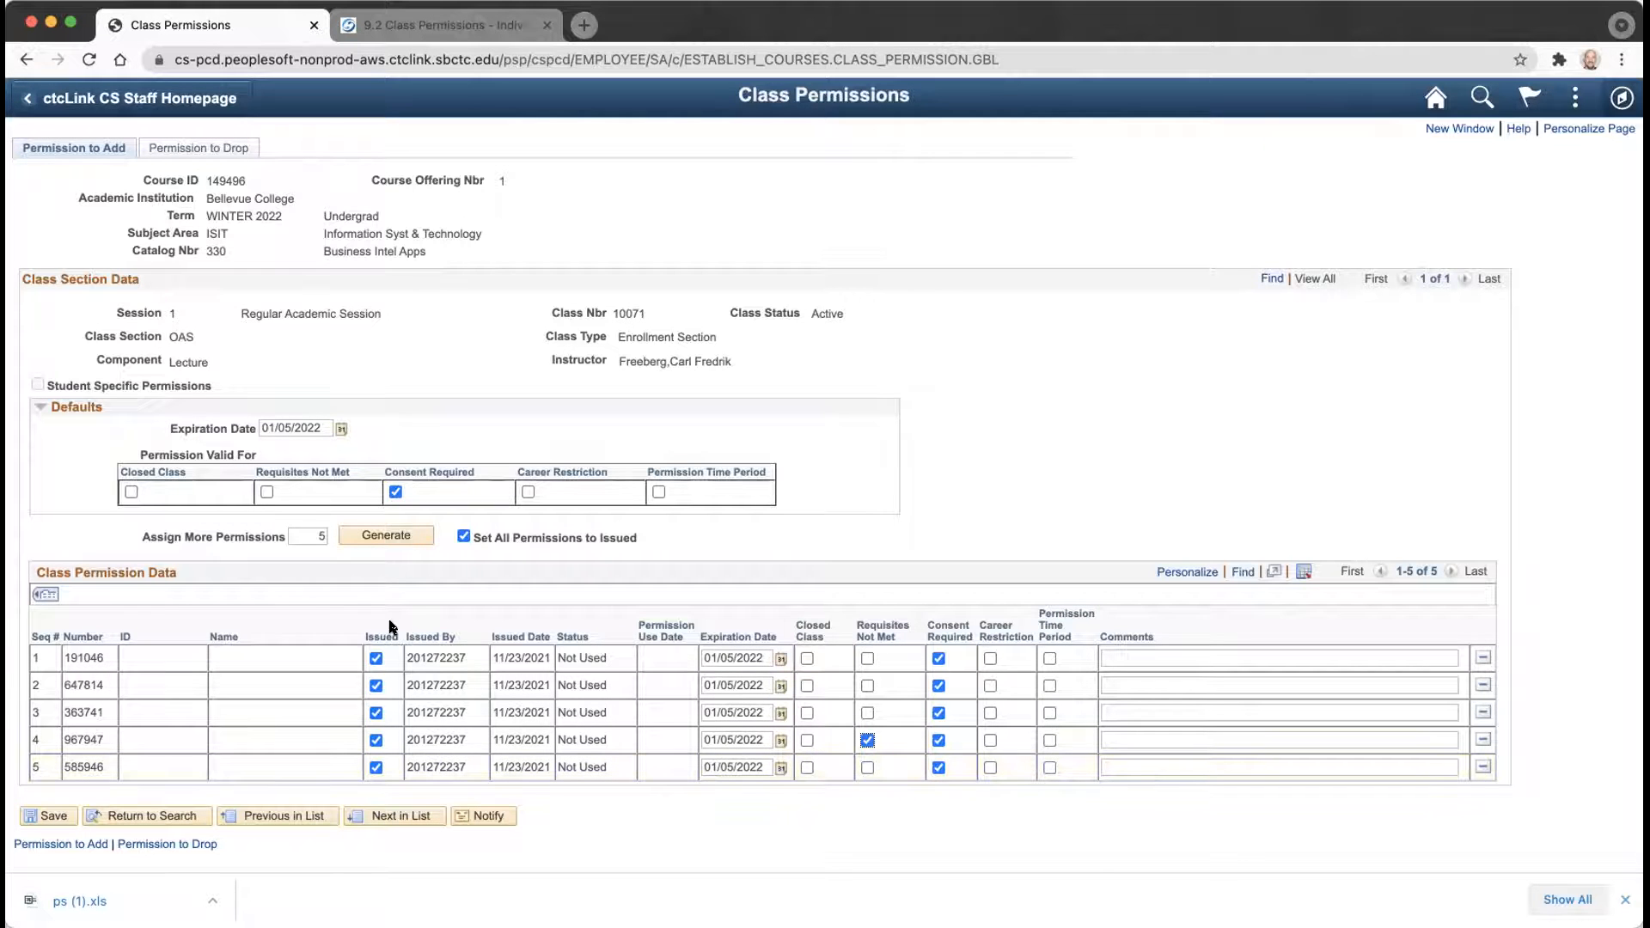
# Generate five more permission numbers as rows 6–10, expiring 01/05/2022.
pyautogui.click(385, 535)
pyautogui.scroll(-3, 383, 601)
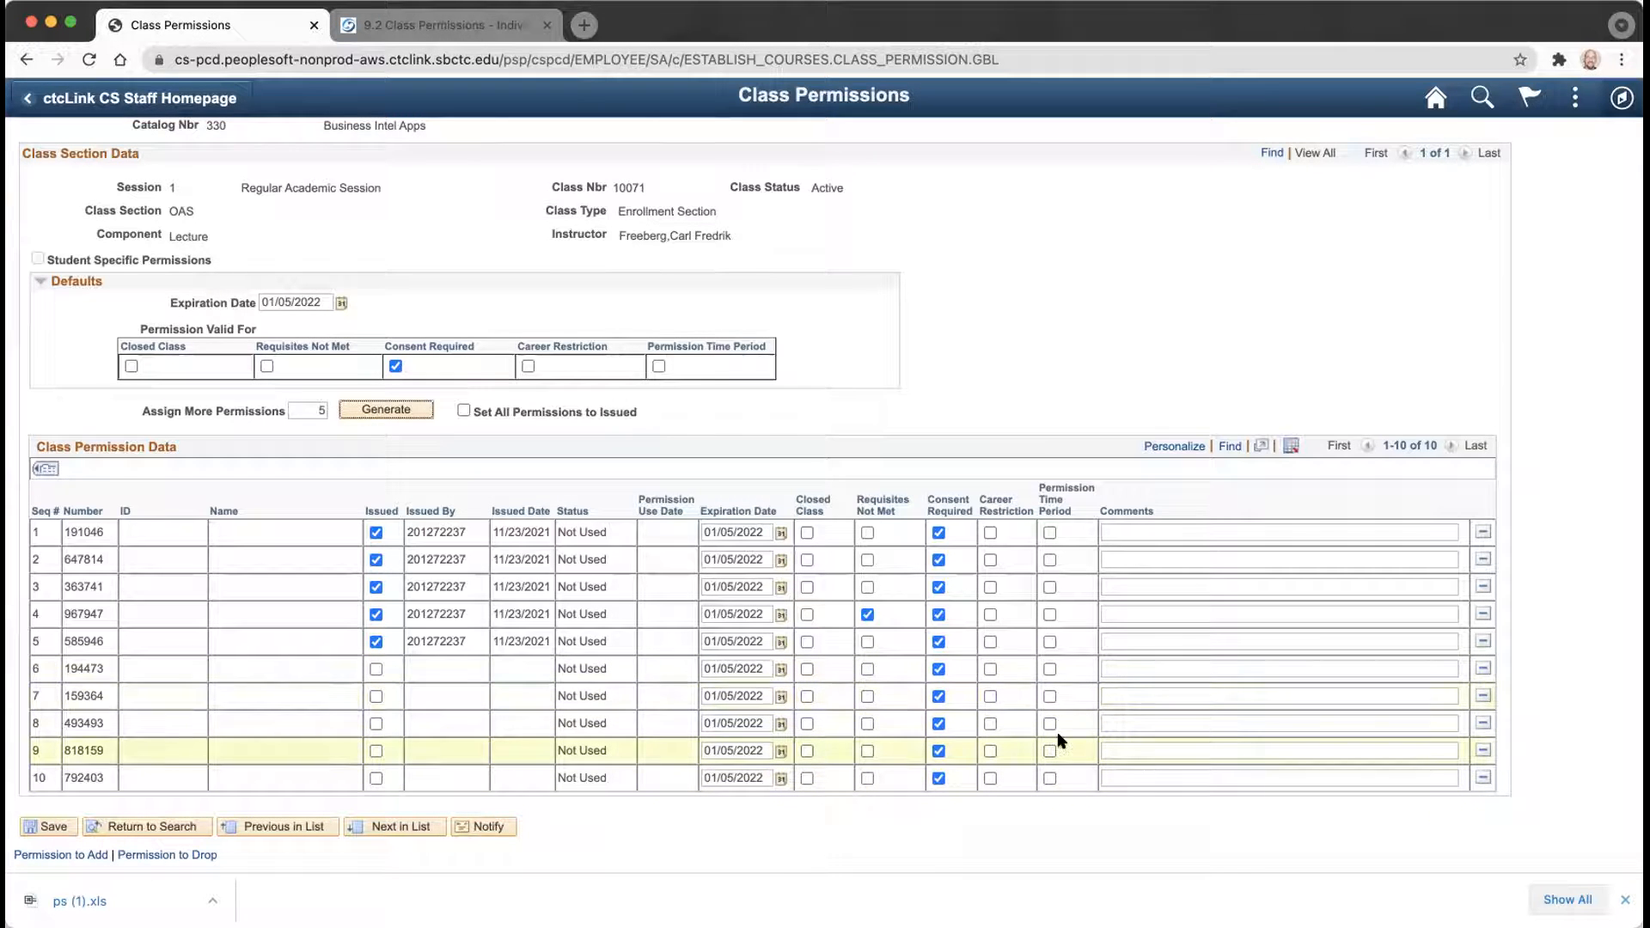
# Enter a student's first name as the comment on rows 6–10, then erase row 10's.
pyautogui.click(1158, 666)
pyautogui.write('Steve')
pyautogui.click(1151, 698)
pyautogui.write('Steve')
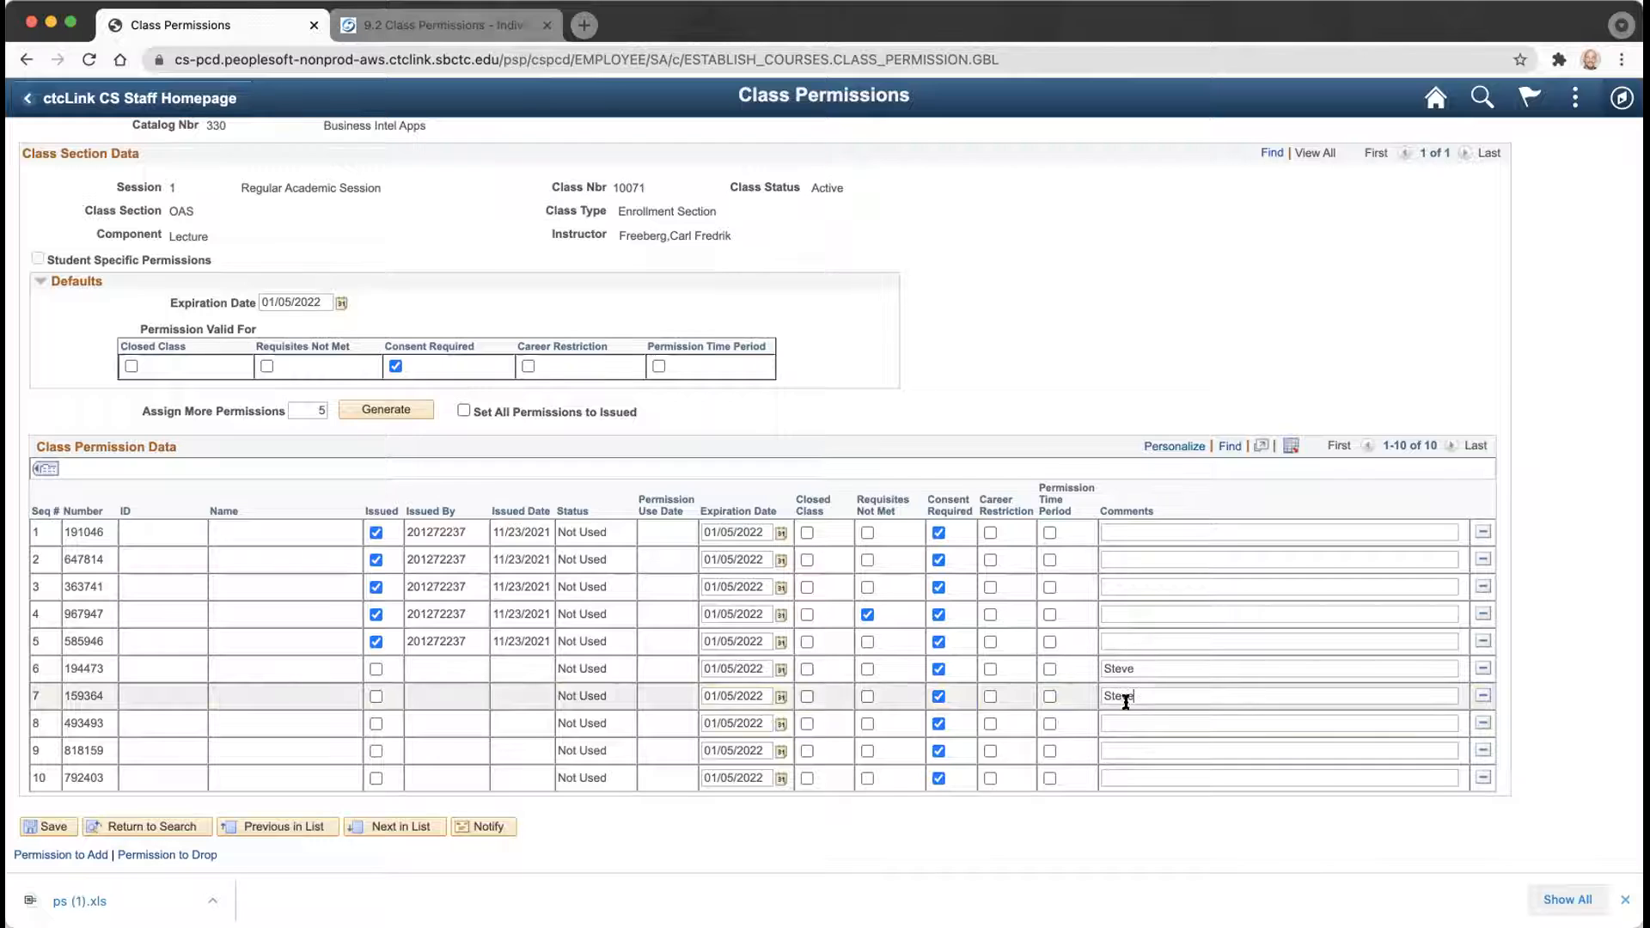
pyautogui.click(1120, 721)
pyautogui.write('Steve')
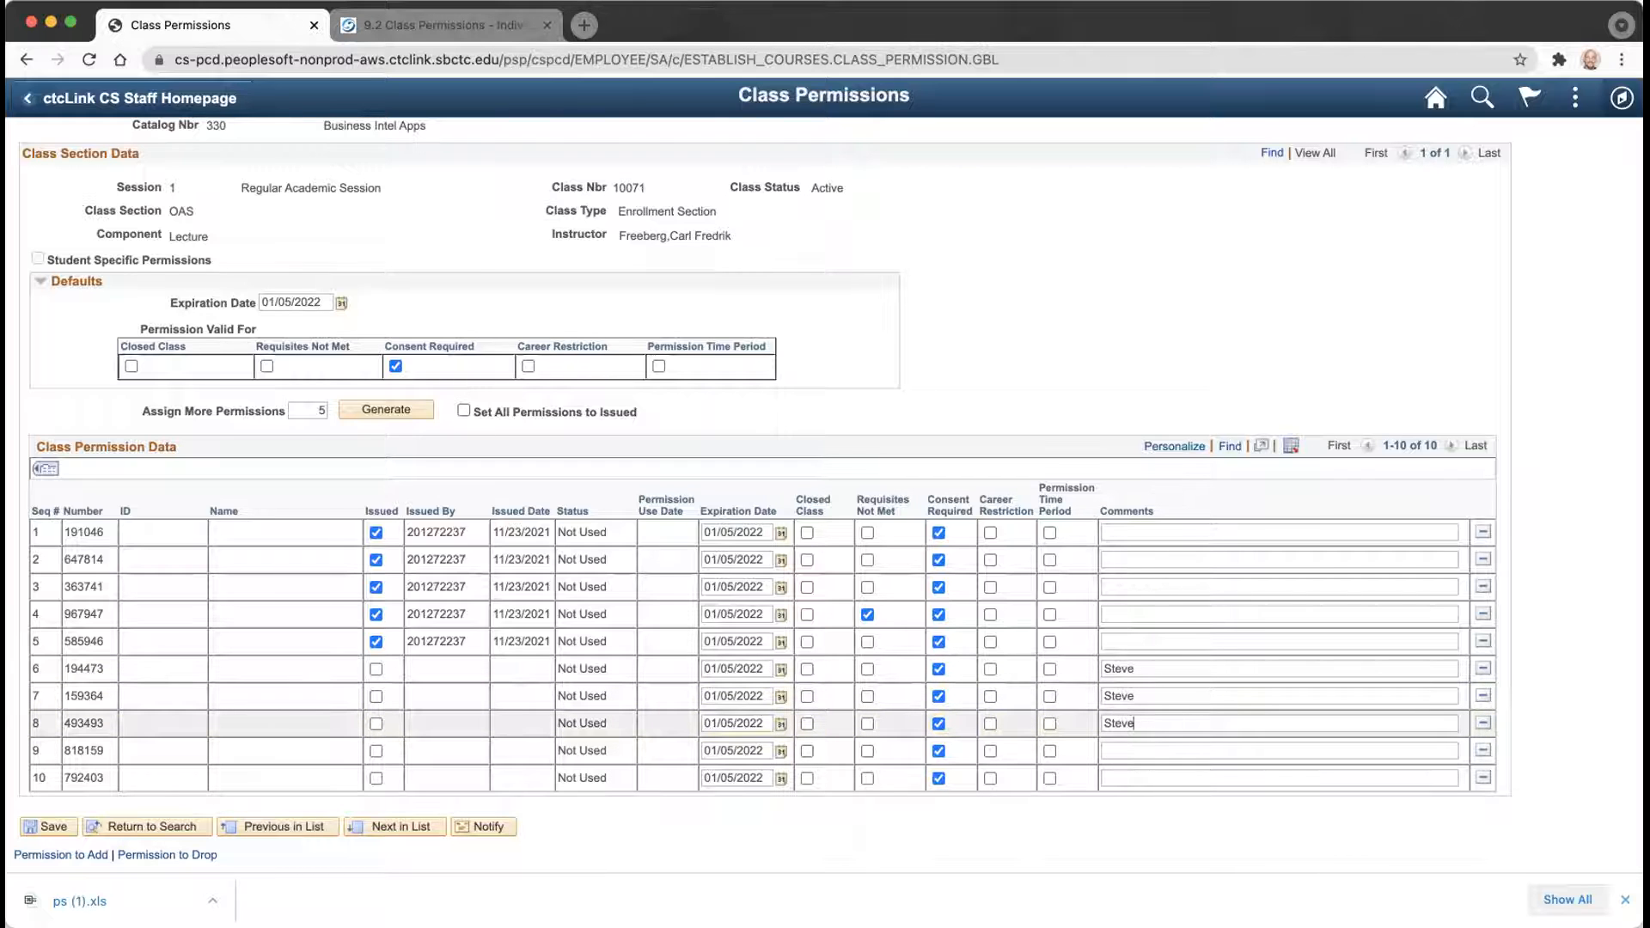
pyautogui.click(1126, 754)
pyautogui.write('Steve')
pyautogui.click(1118, 774)
pyautogui.write('Steve')
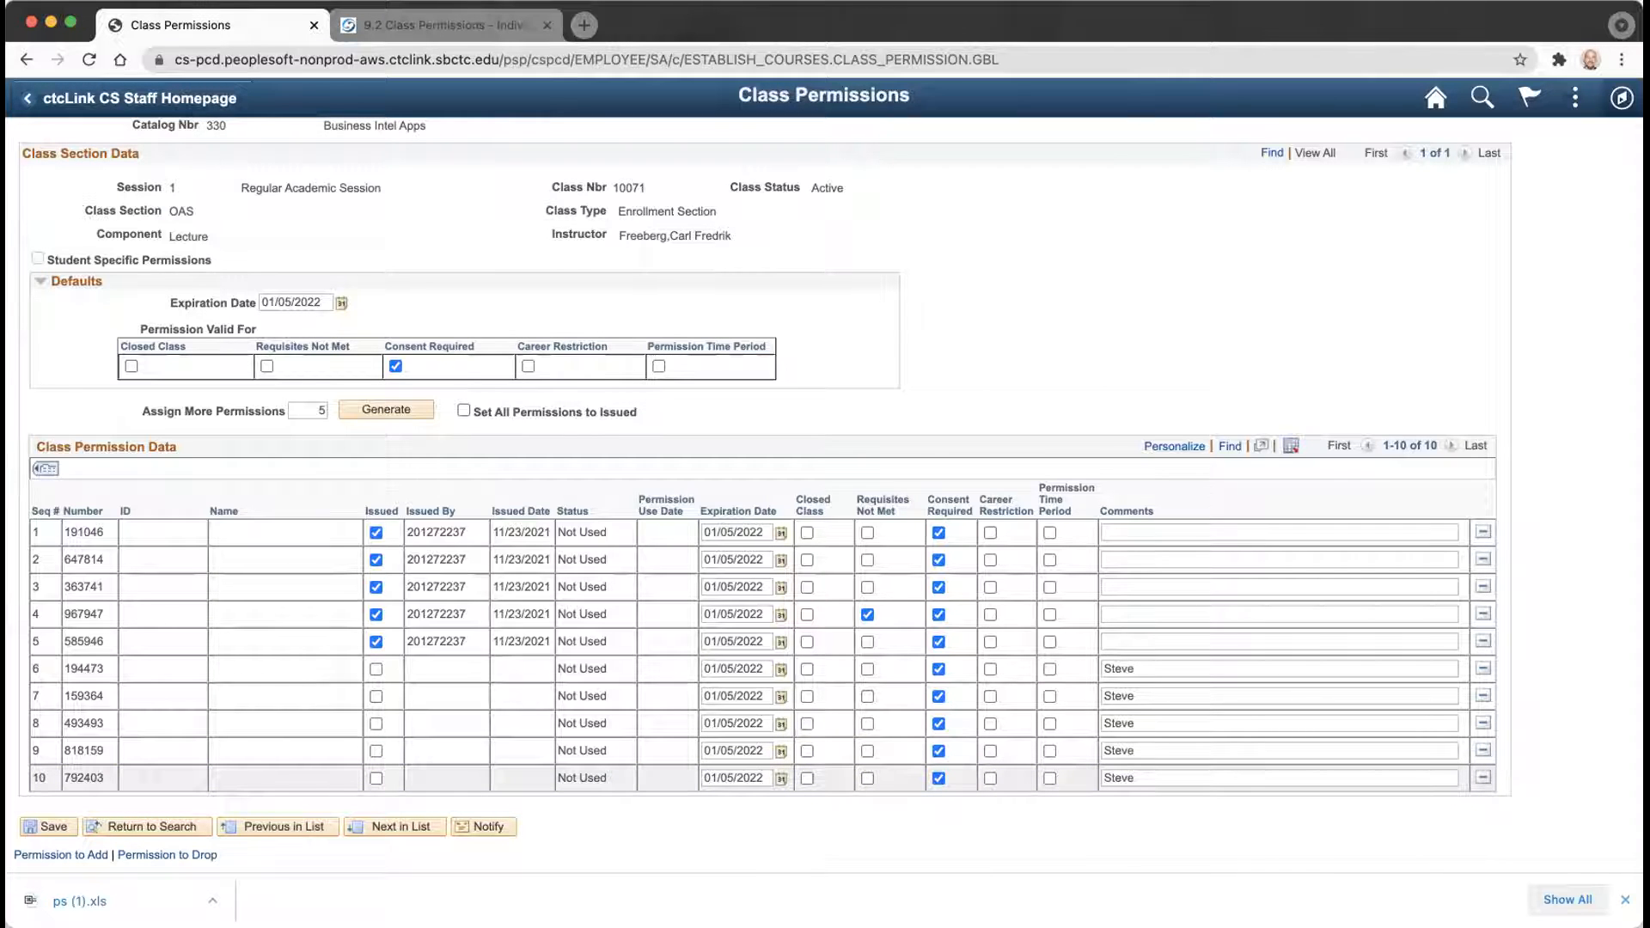
pyautogui.press('BackSpace')
pyautogui.press('BackSpace')
pyautogui.press('BackSpace')
pyautogui.press('BackSpace')
pyautogui.press('BackSpace')
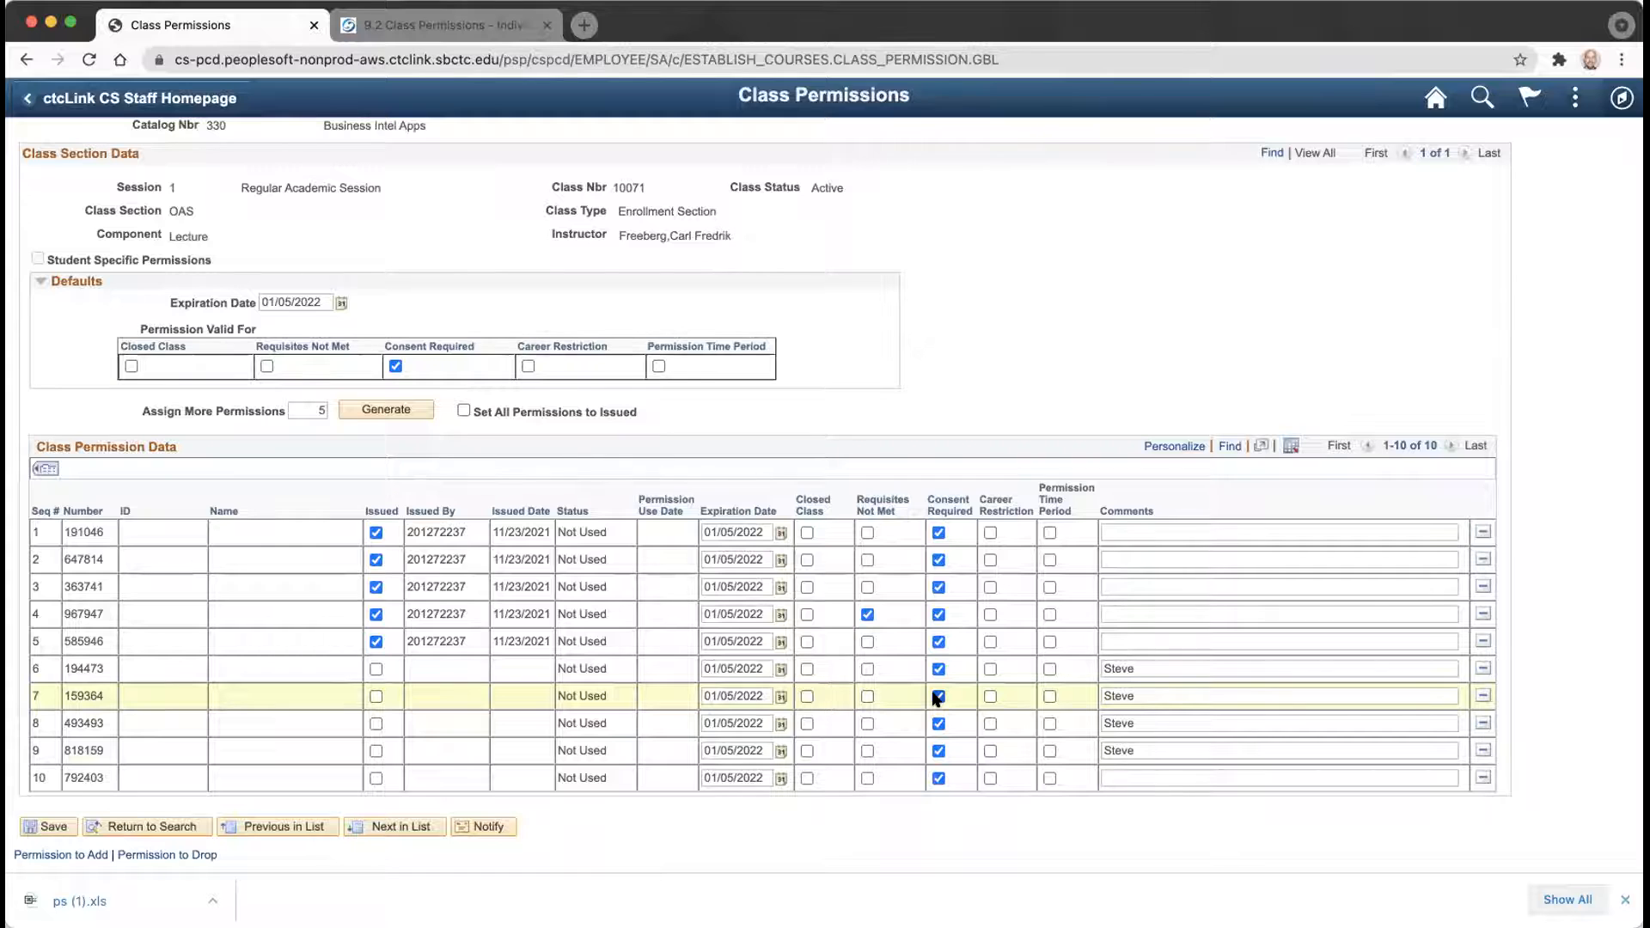
# Delete the comments on permission rows 9, 8, 7 and 6.
pyautogui.doubleClick(1139, 750)
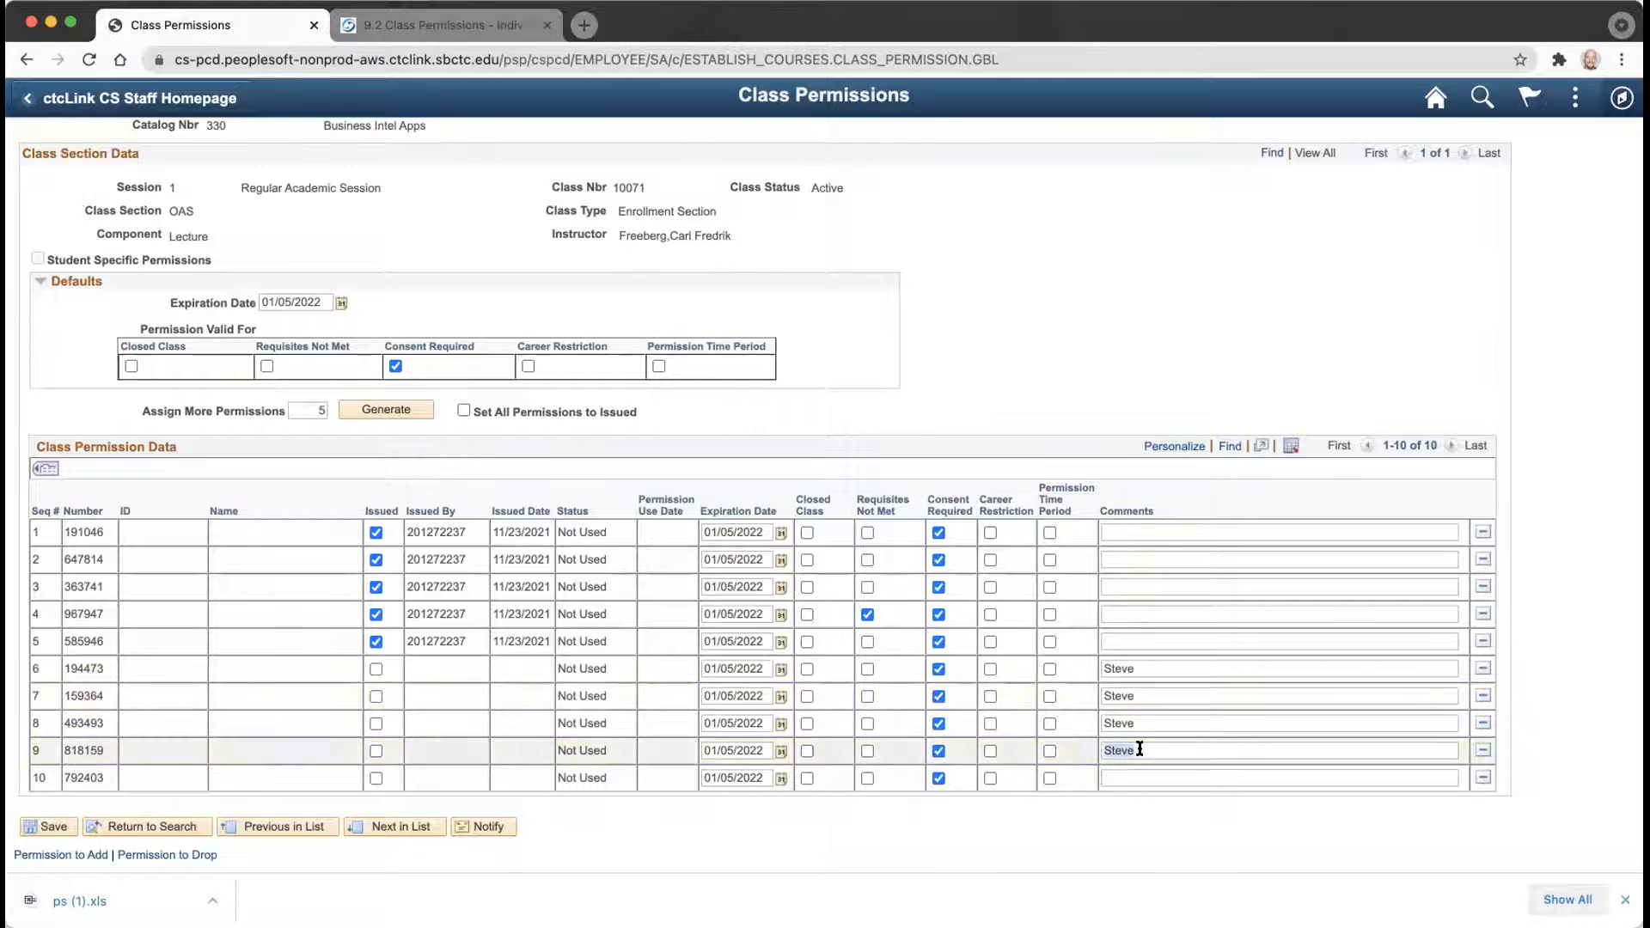
pyautogui.press('BackSpace')
pyautogui.doubleClick(1139, 717)
pyautogui.press('BackSpace')
pyautogui.doubleClick(1133, 697)
pyautogui.press('BackSpace')
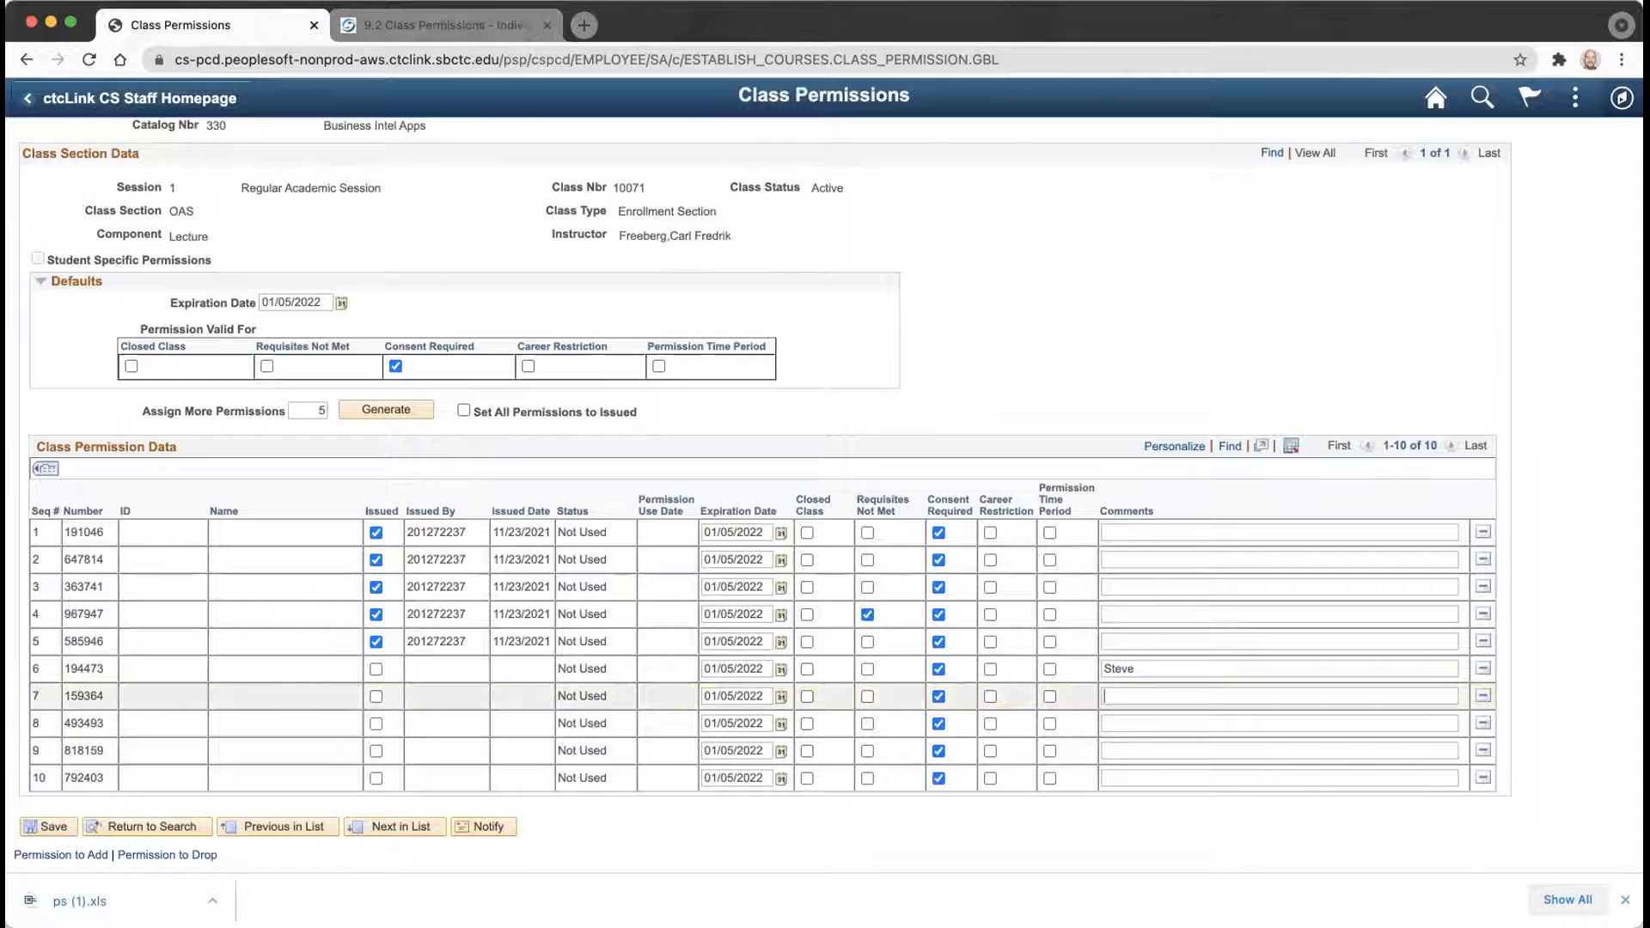
pyautogui.doubleClick(1143, 668)
pyautogui.press('BackSpace')
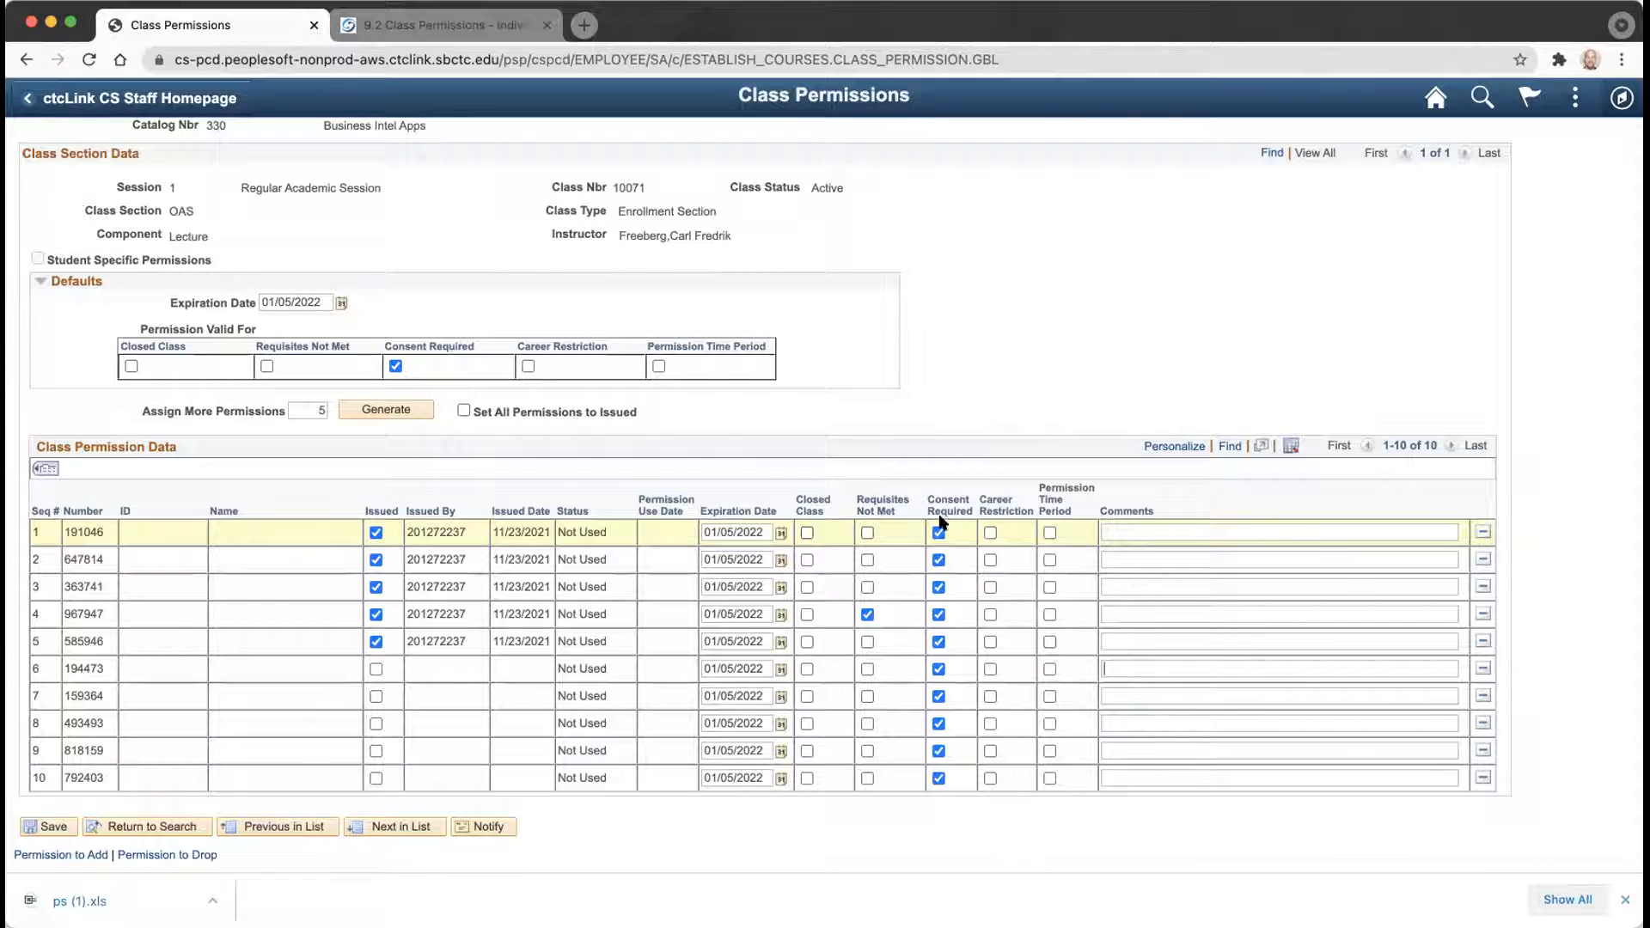
# Comment permission 191046 with a note naming the student and course code XX080CS01.
pyautogui.click(1123, 529)
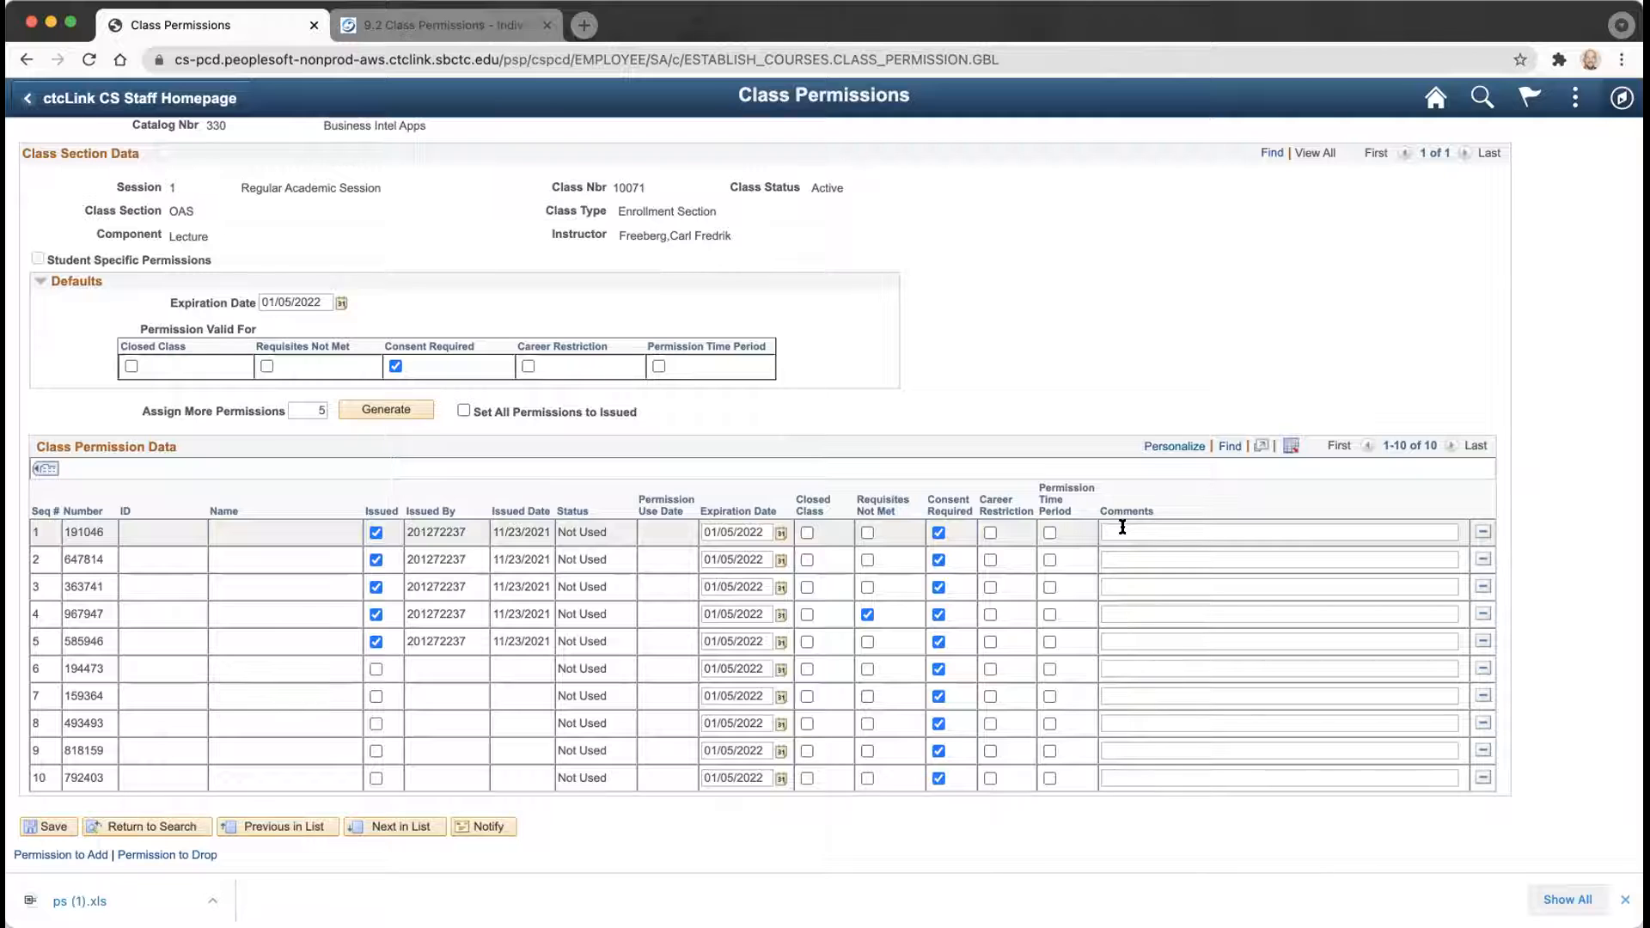
pyautogui.write('Code for John Smith XX080CS01')
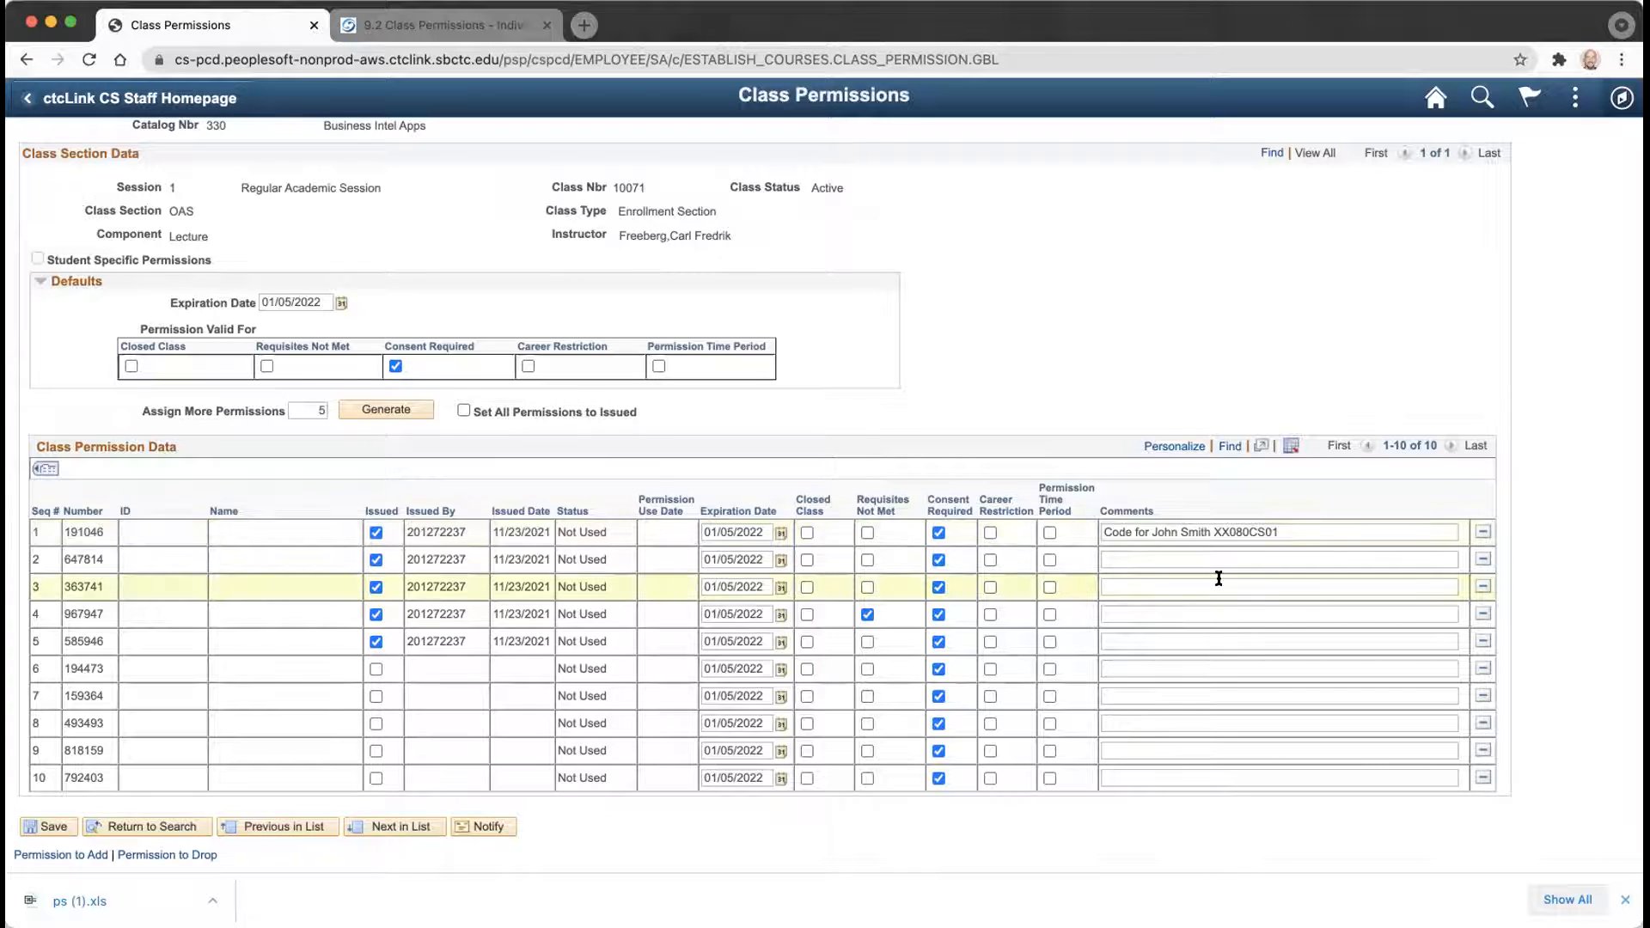
pyautogui.click(1155, 558)
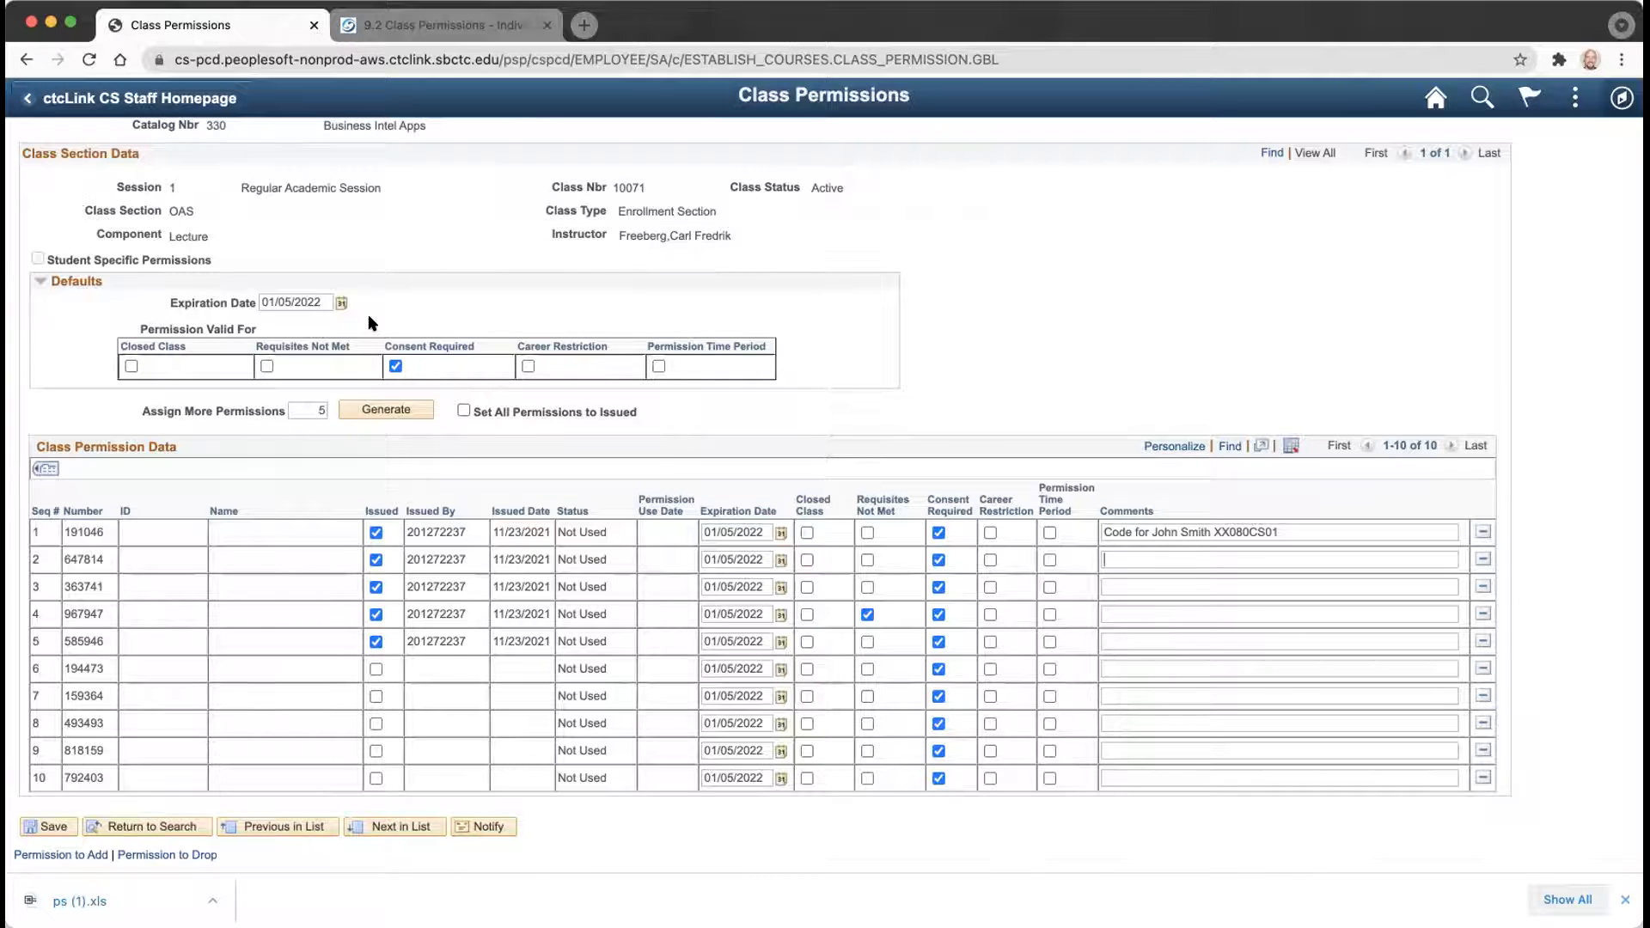
# Generate five more permission numbers and set the default expiration date to 01/07/2022.
pyautogui.click(323, 407)
pyautogui.write('5')
pyautogui.click(367, 411)
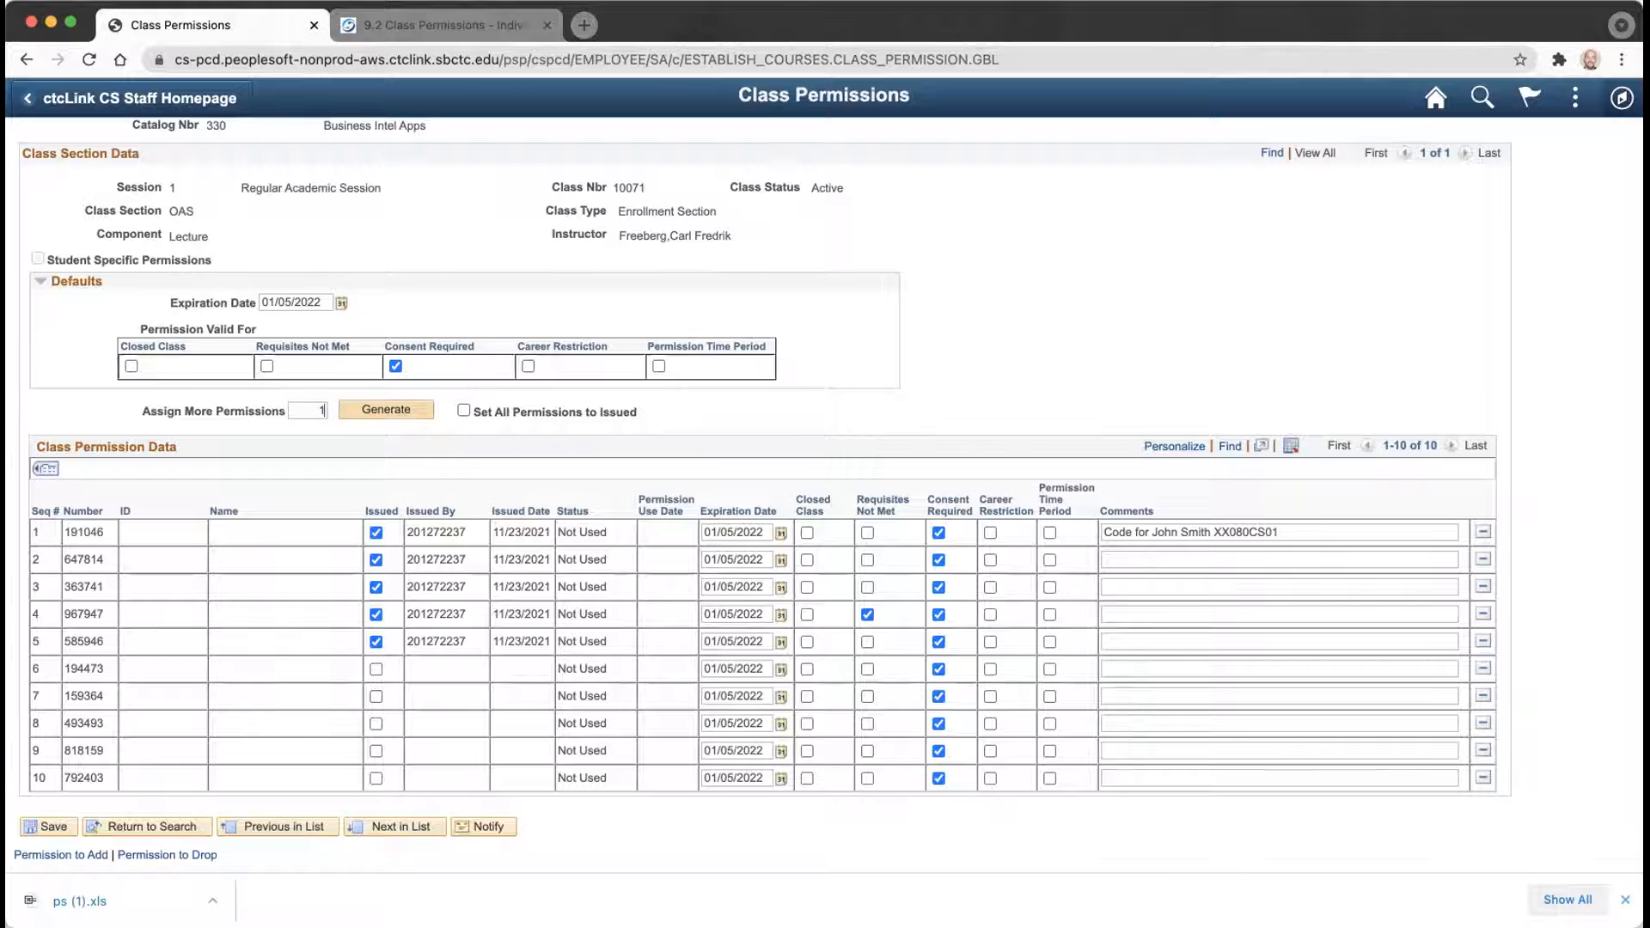
pyautogui.click(340, 302)
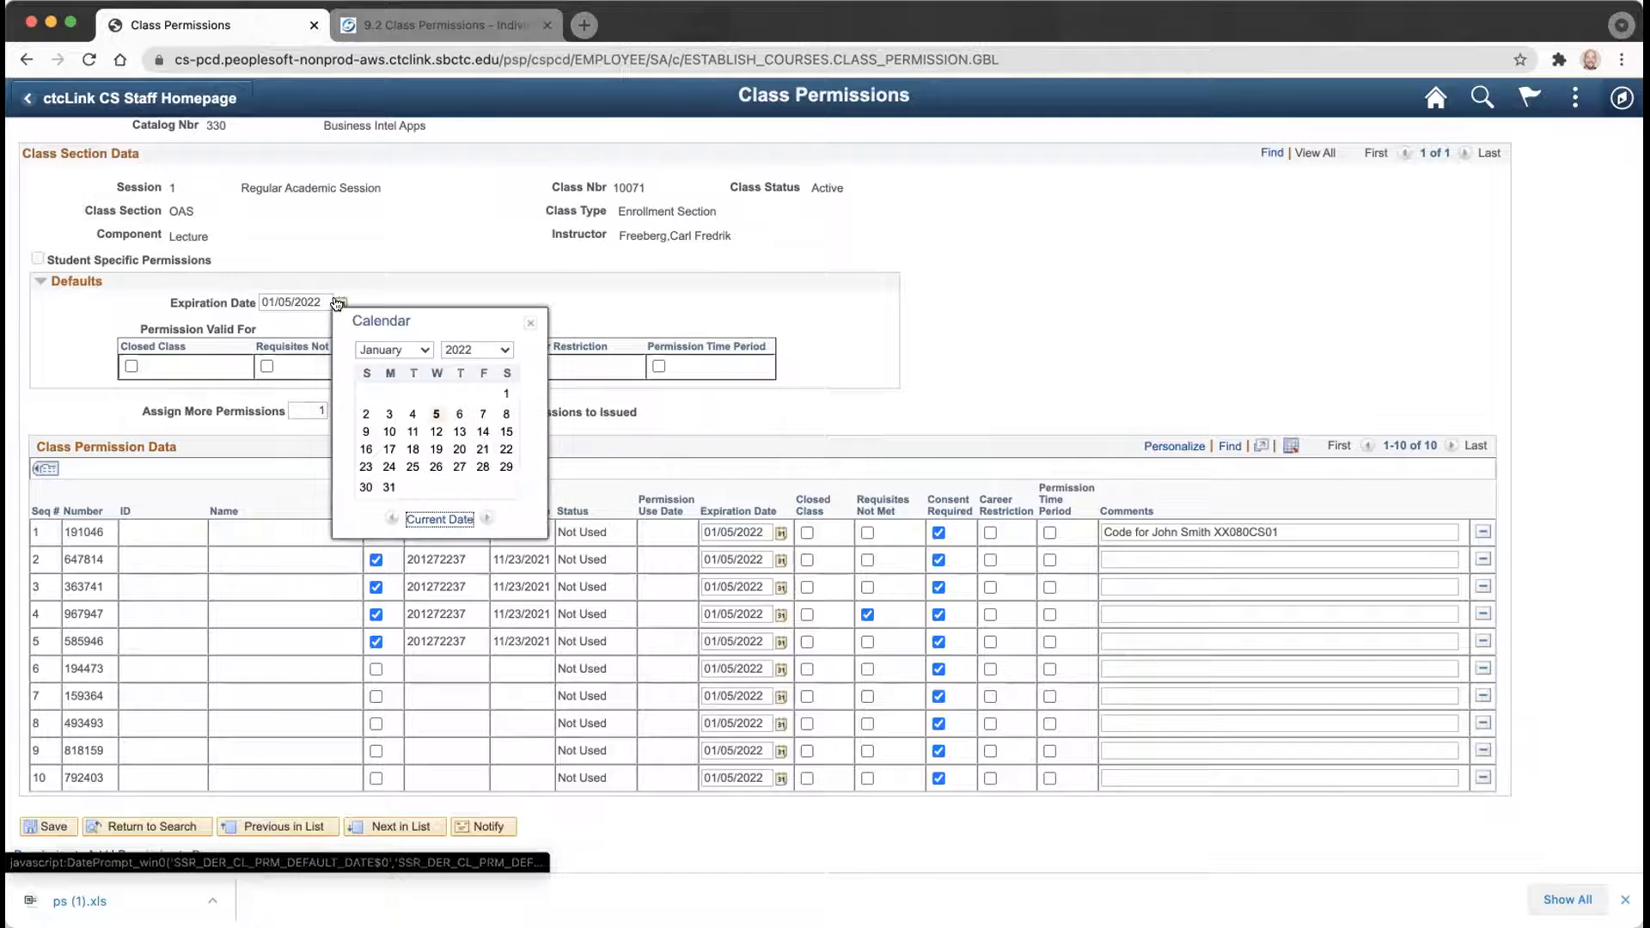
pyautogui.click(482, 416)
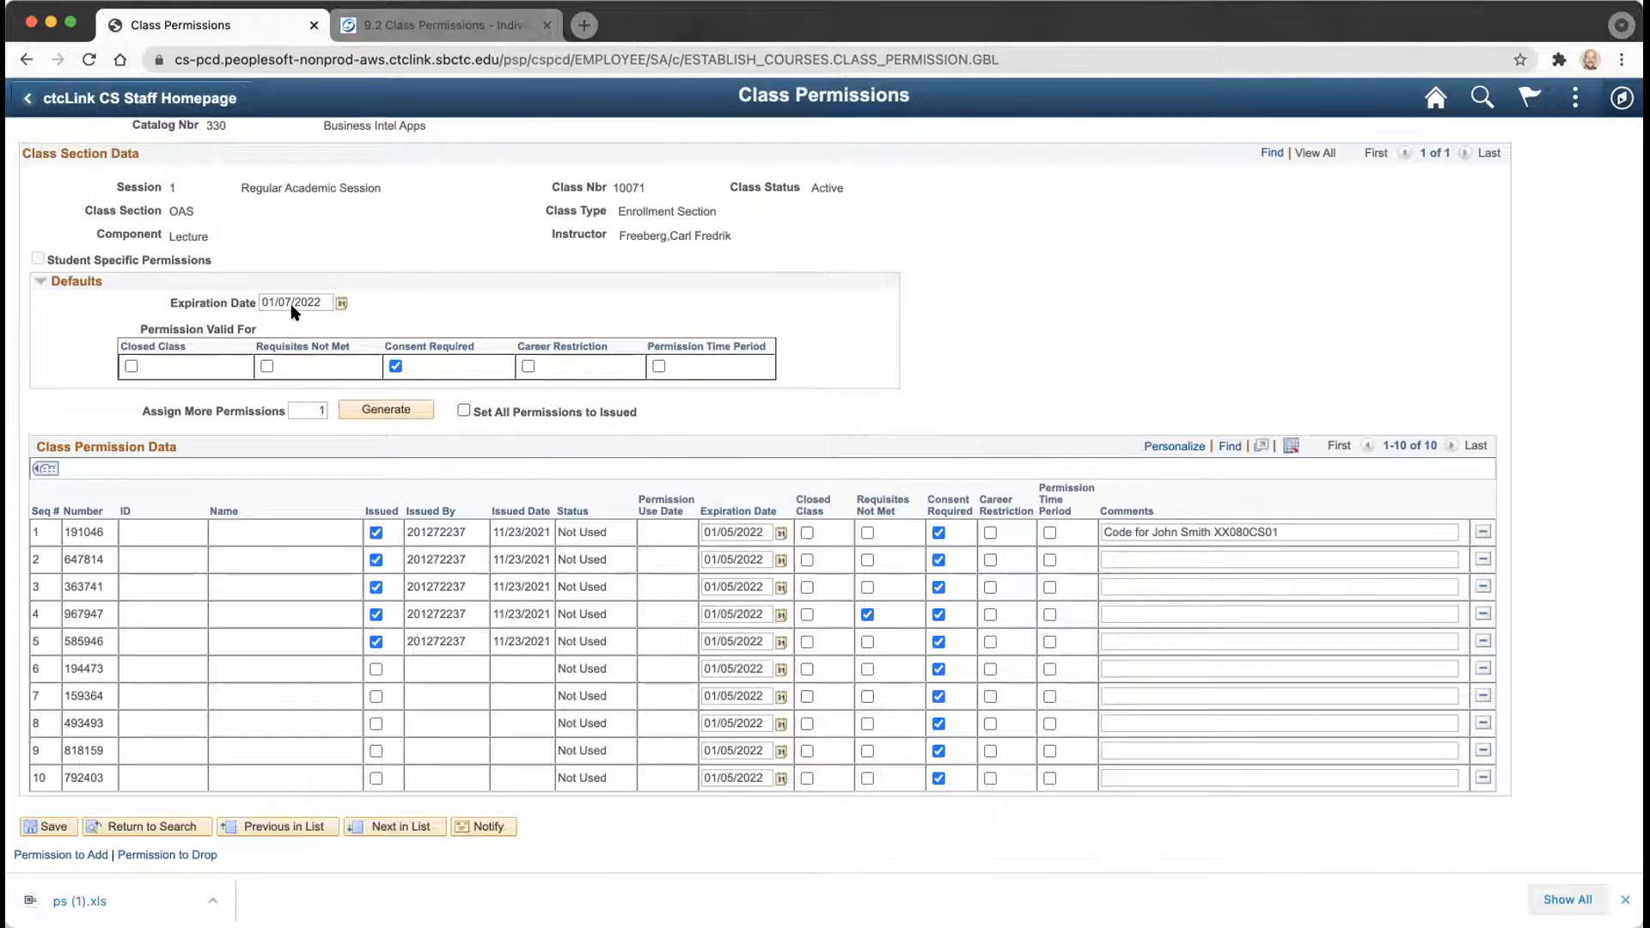
# Default new permissions to Permission Time Period and mark all permissions as issued.
pyautogui.click(659, 367)
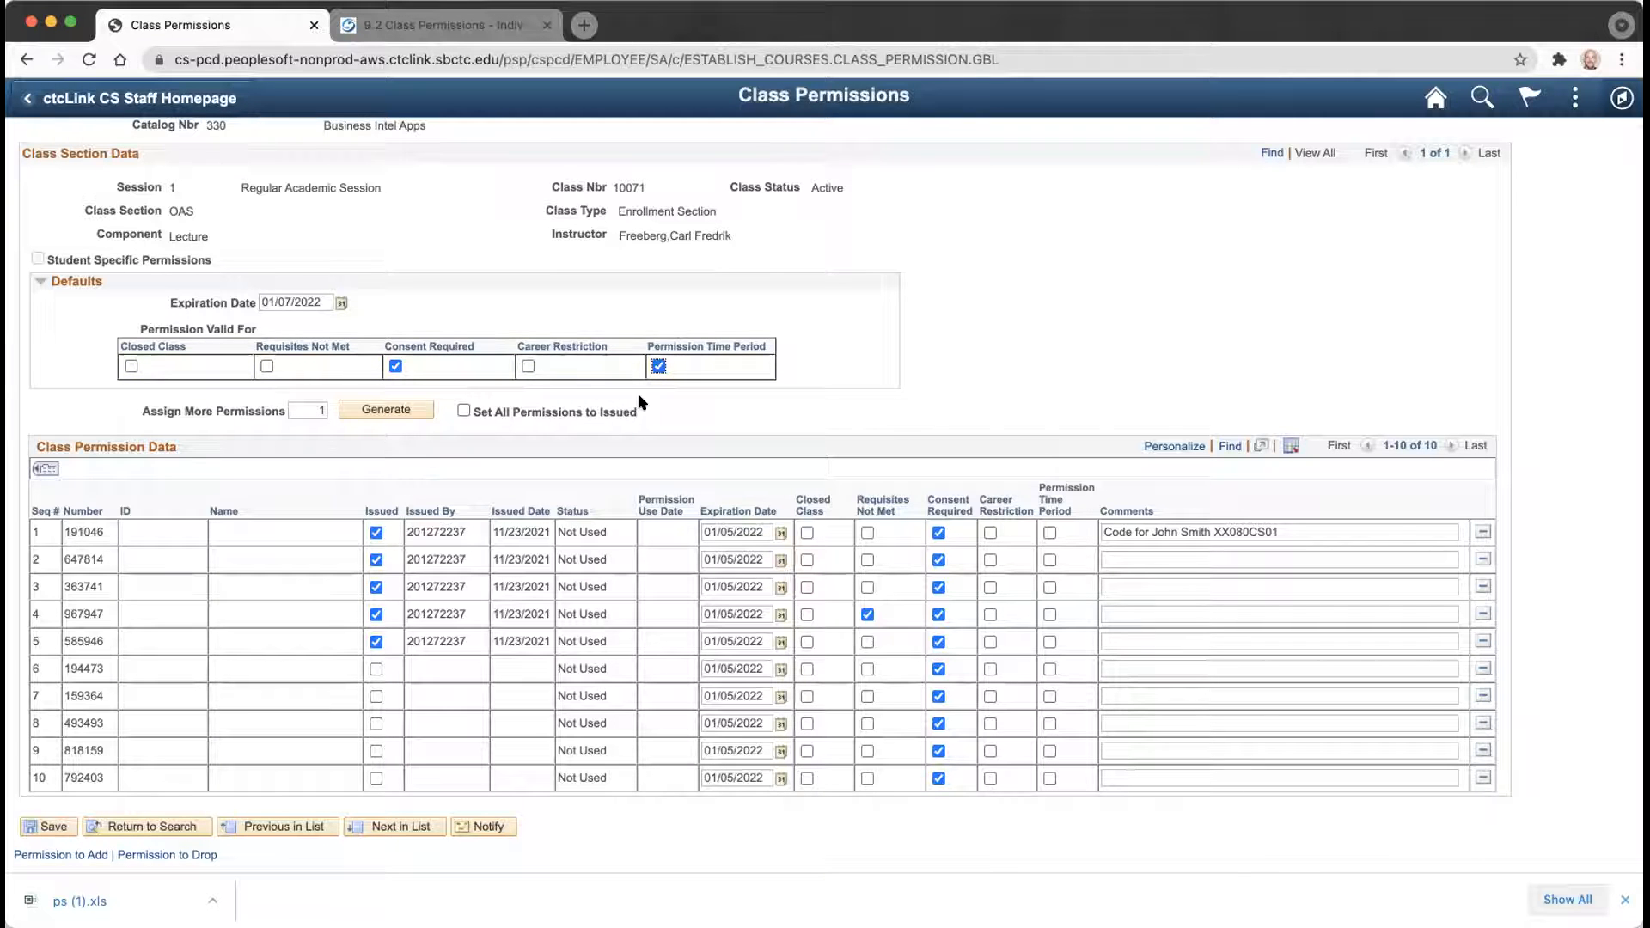
pyautogui.click(464, 411)
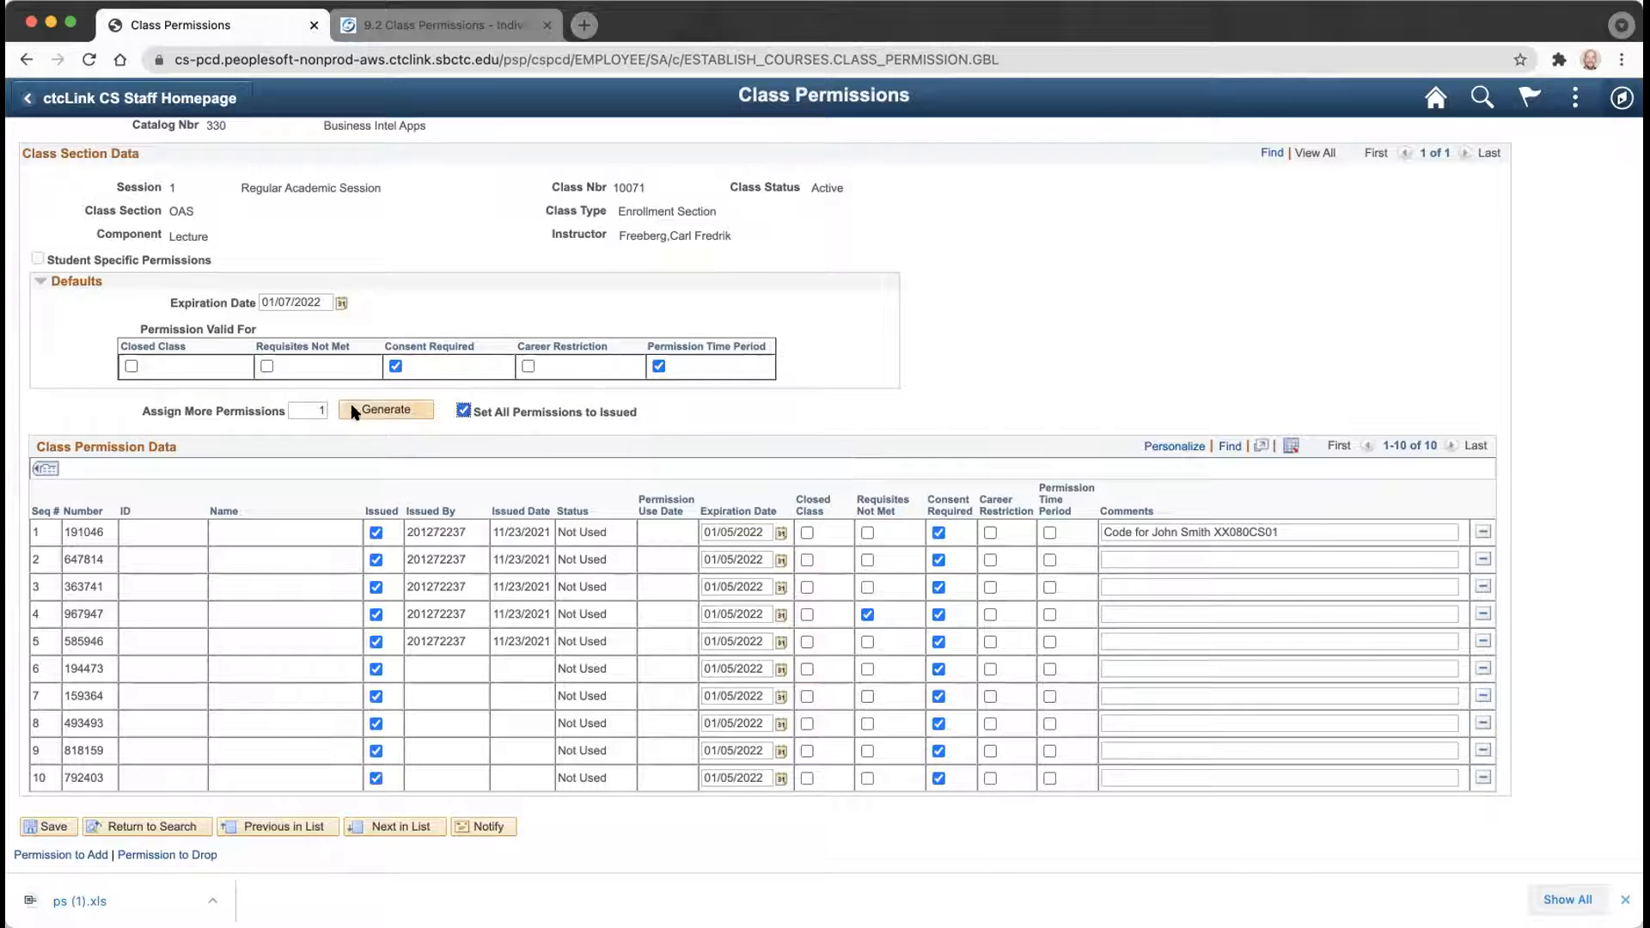
pyautogui.click(465, 409)
pyautogui.click(465, 409)
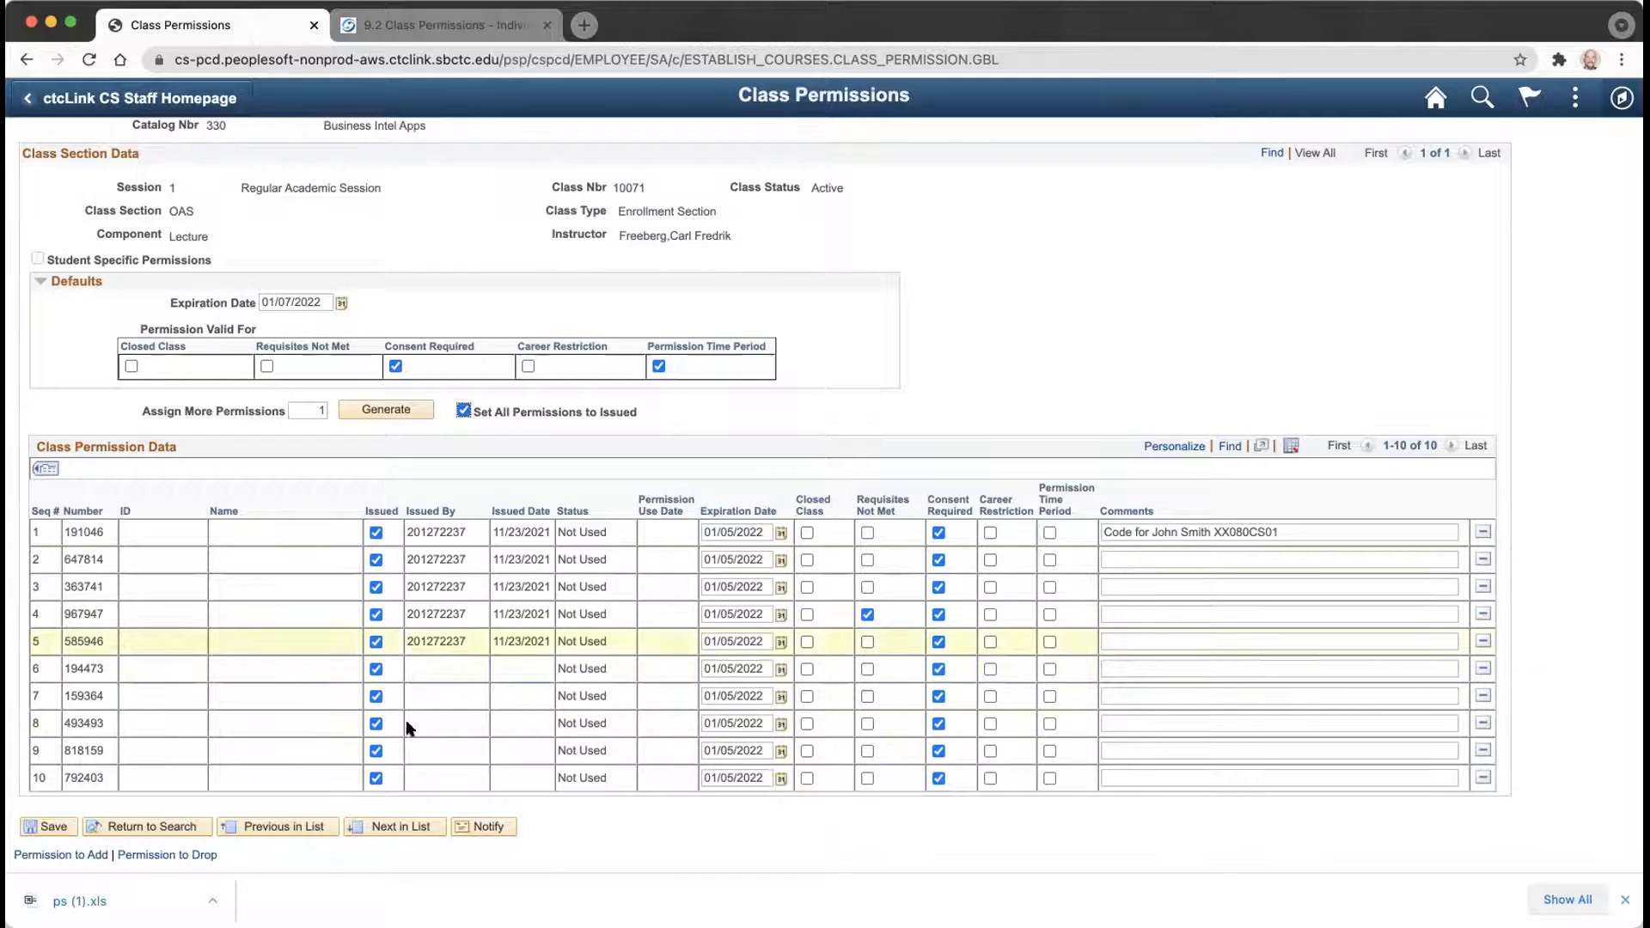
pyautogui.click(358, 408)
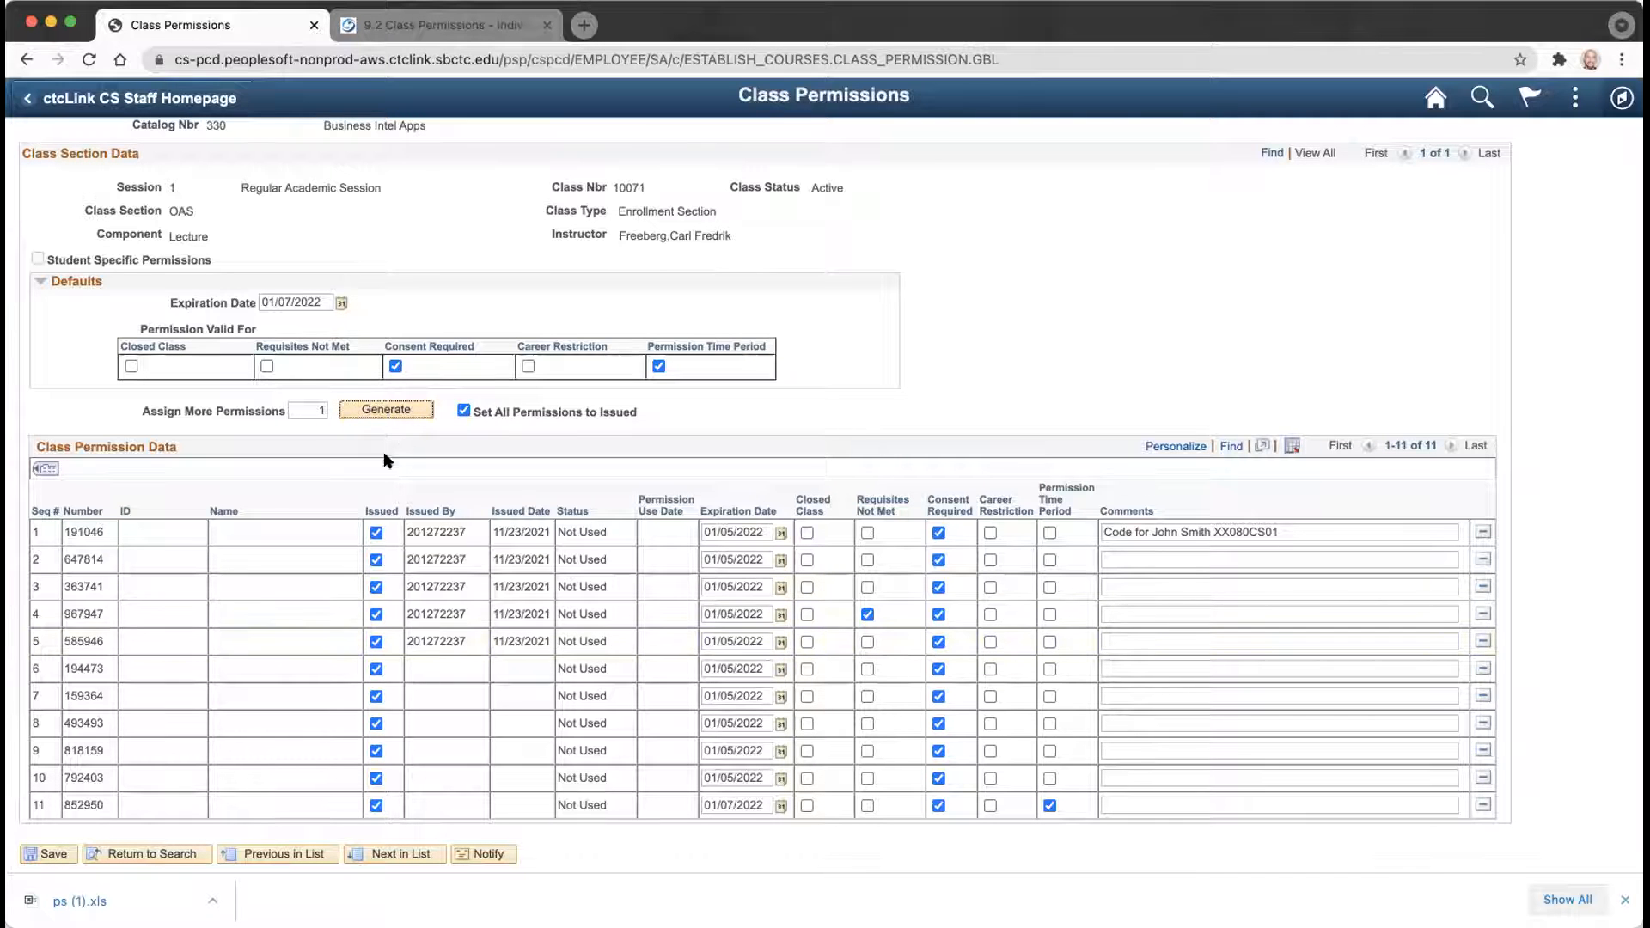
pyautogui.click(54, 852)
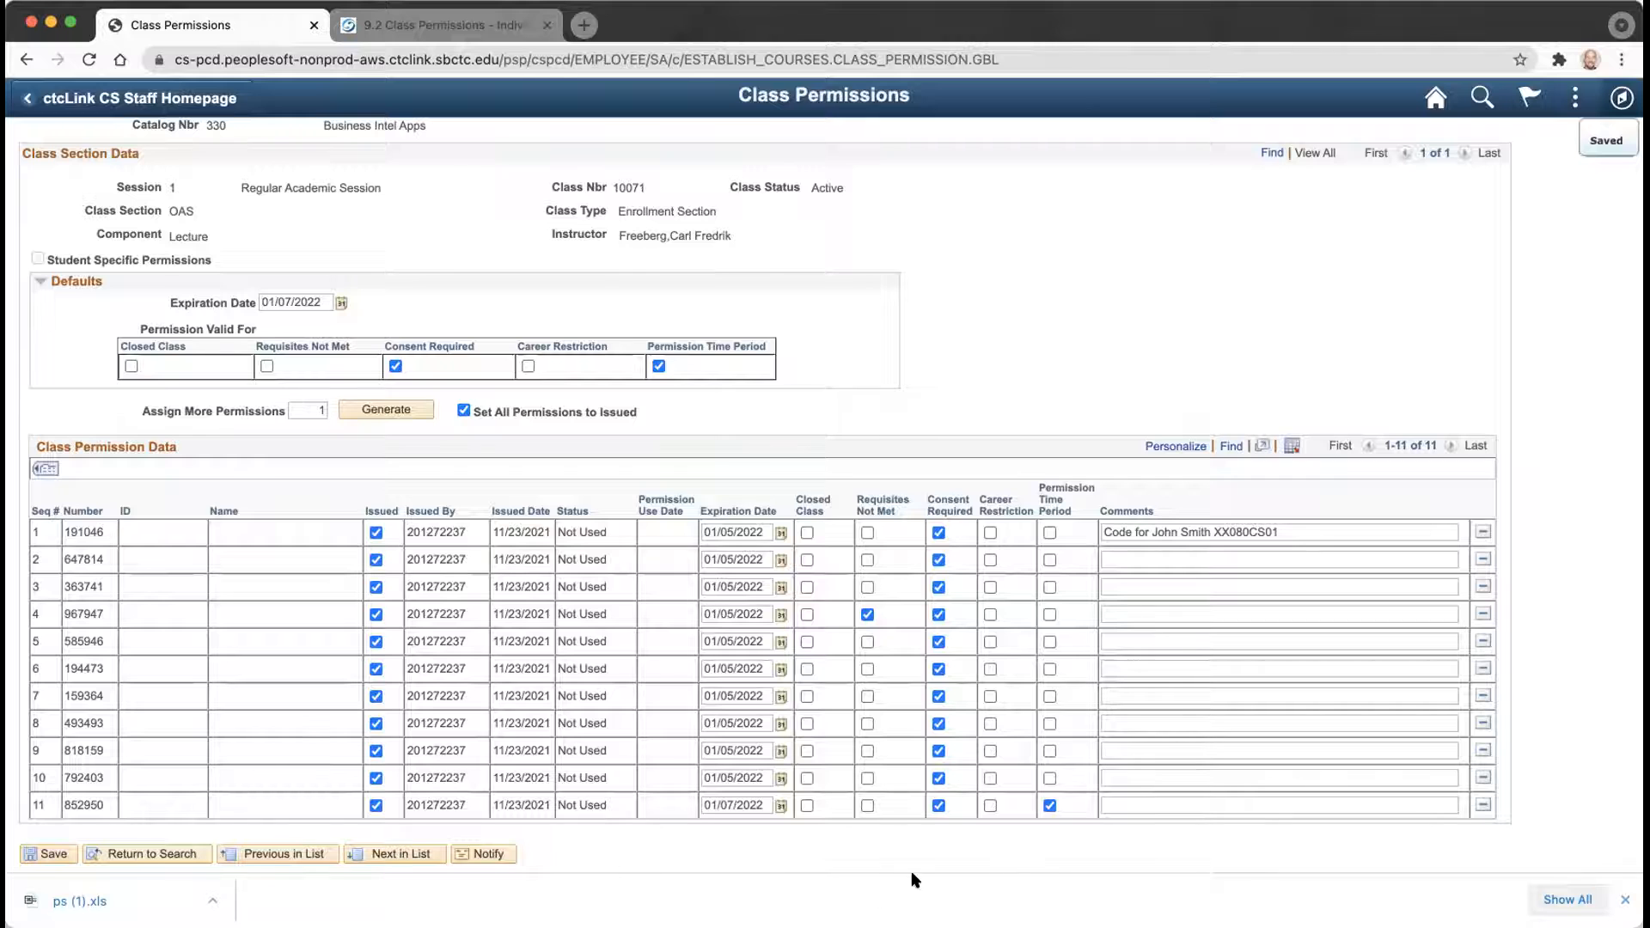
pyautogui.click(1049, 806)
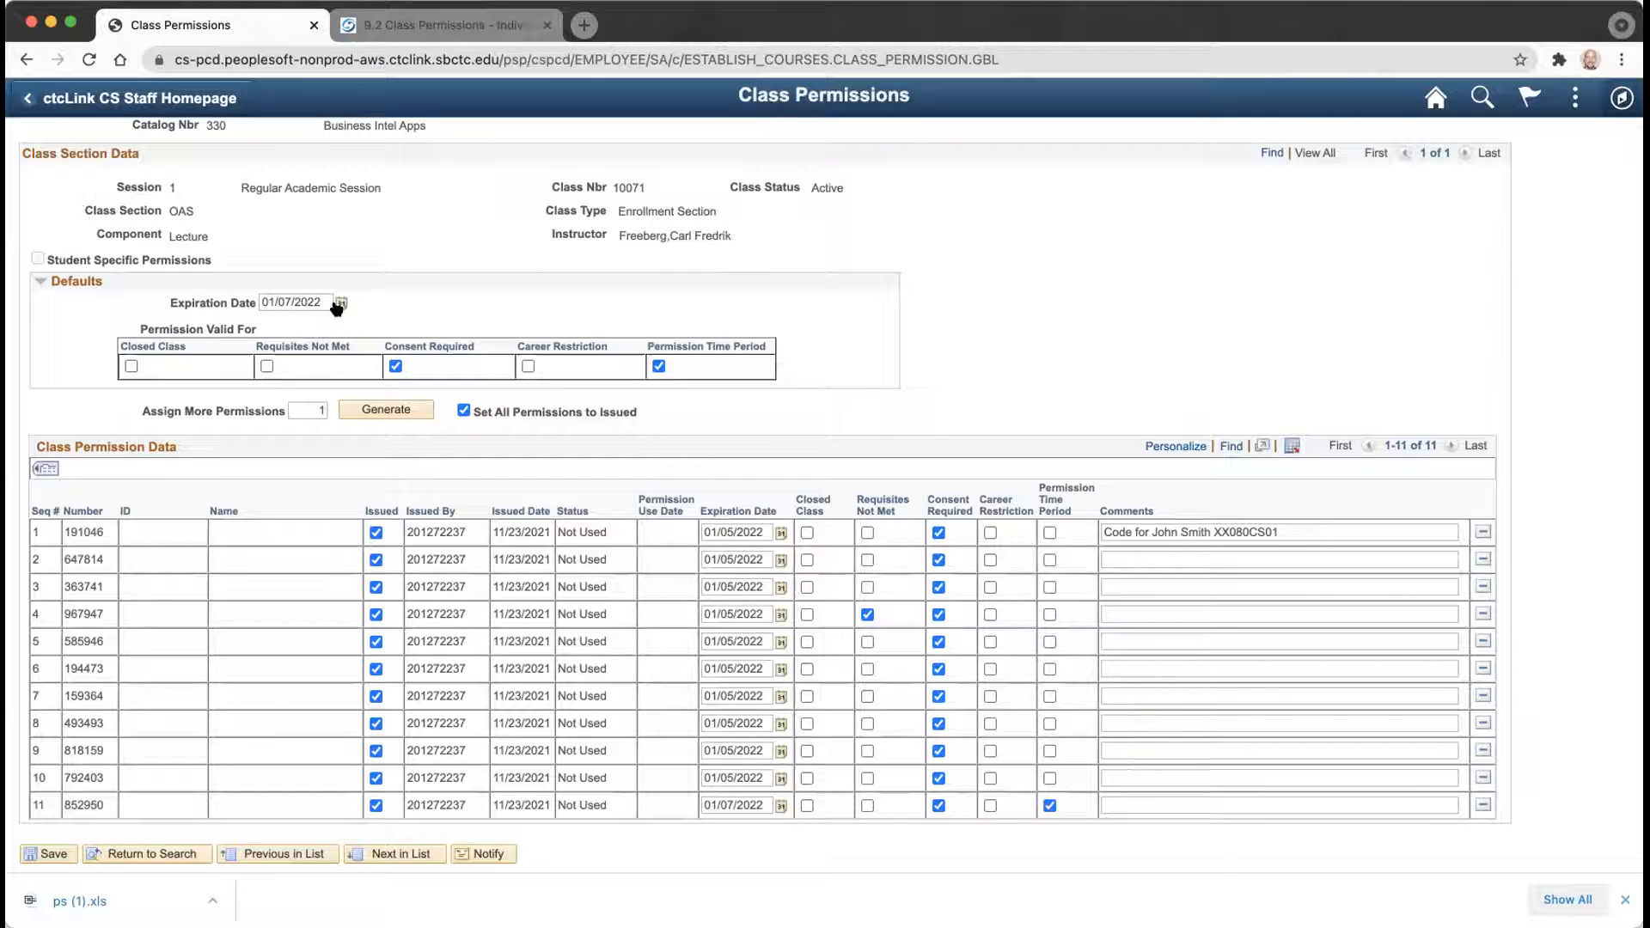
pyautogui.scroll(3, 1175, 278)
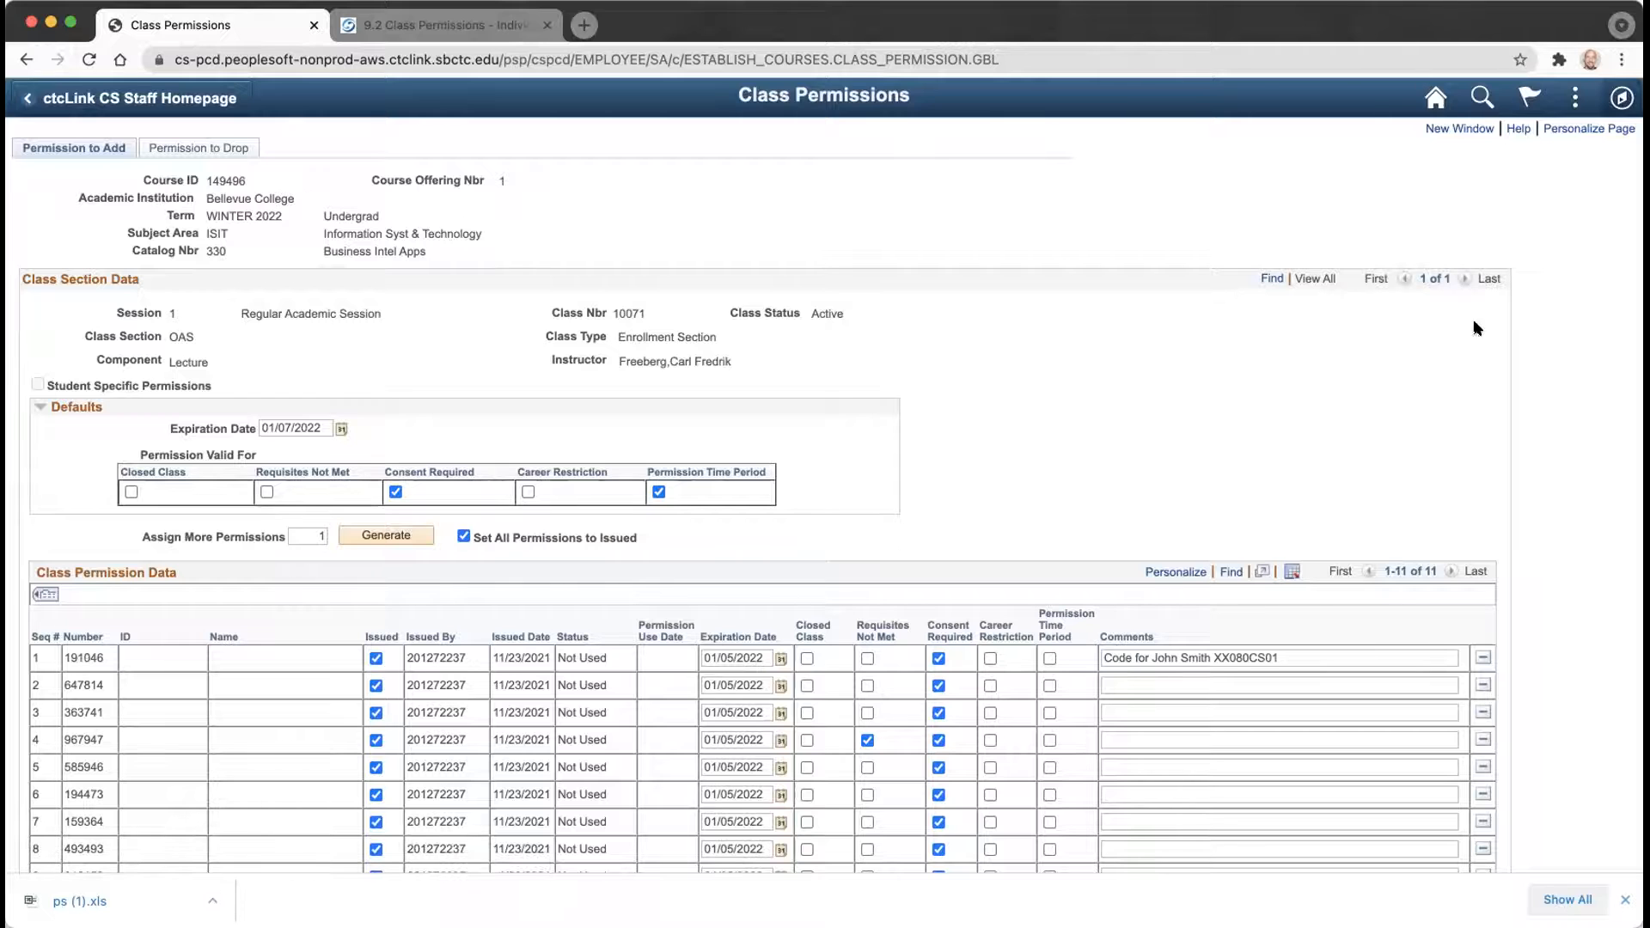
# Search Class Permissions for term 2221, subject ISIT, catalog 330 to reopen class 10071.
pyautogui.click(1435, 100)
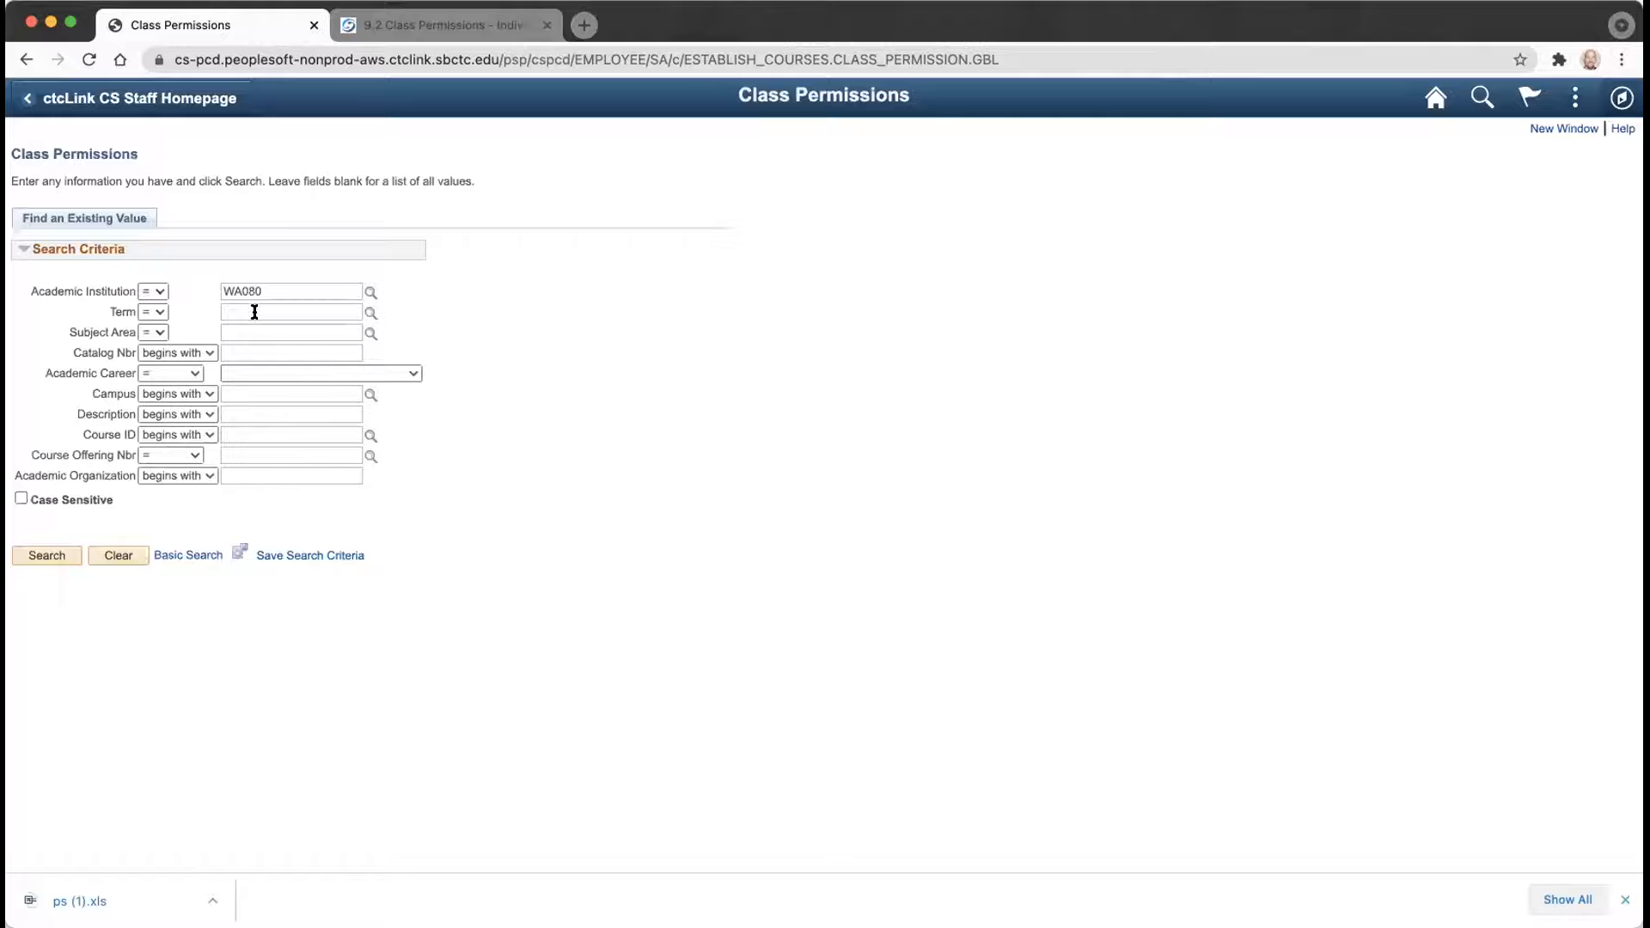
pyautogui.click(254, 312)
pyautogui.write('2221')
pyautogui.press('Tab')
pyautogui.press('Tab')
pyautogui.press('Tab')
pyautogui.write('isit')
pyautogui.press('Tab')
pyautogui.press('Tab')
pyautogui.press('Tab')
pyautogui.write('330')
pyautogui.press('Return')
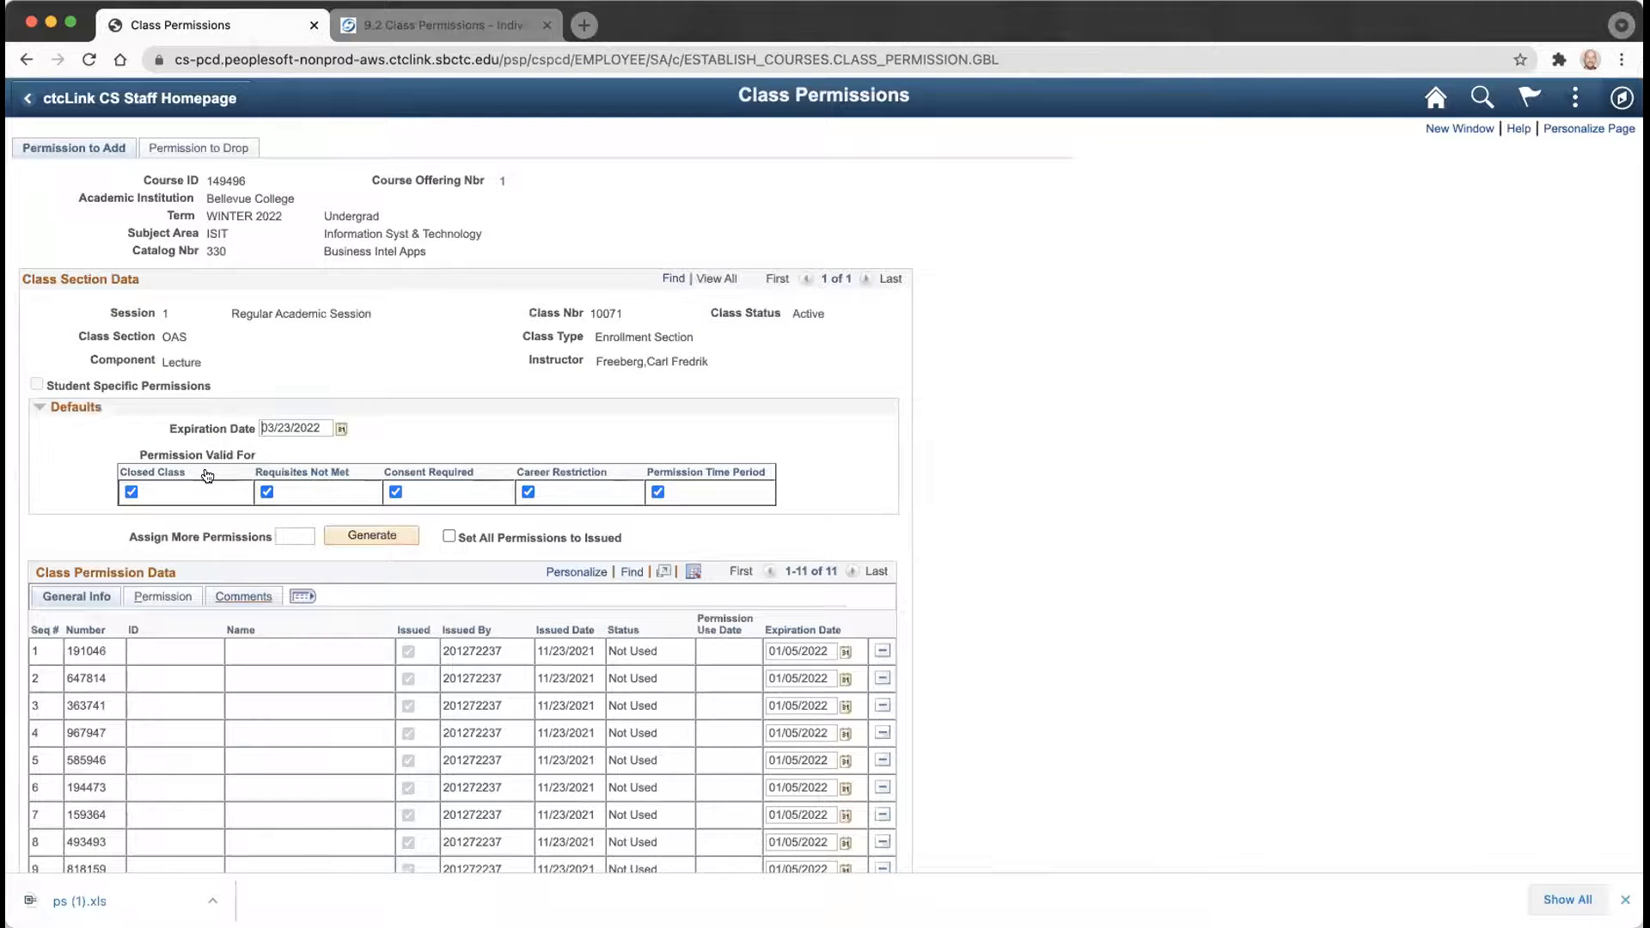
pyautogui.scroll(-3, 219, 524)
pyautogui.scroll(3, 232, 579)
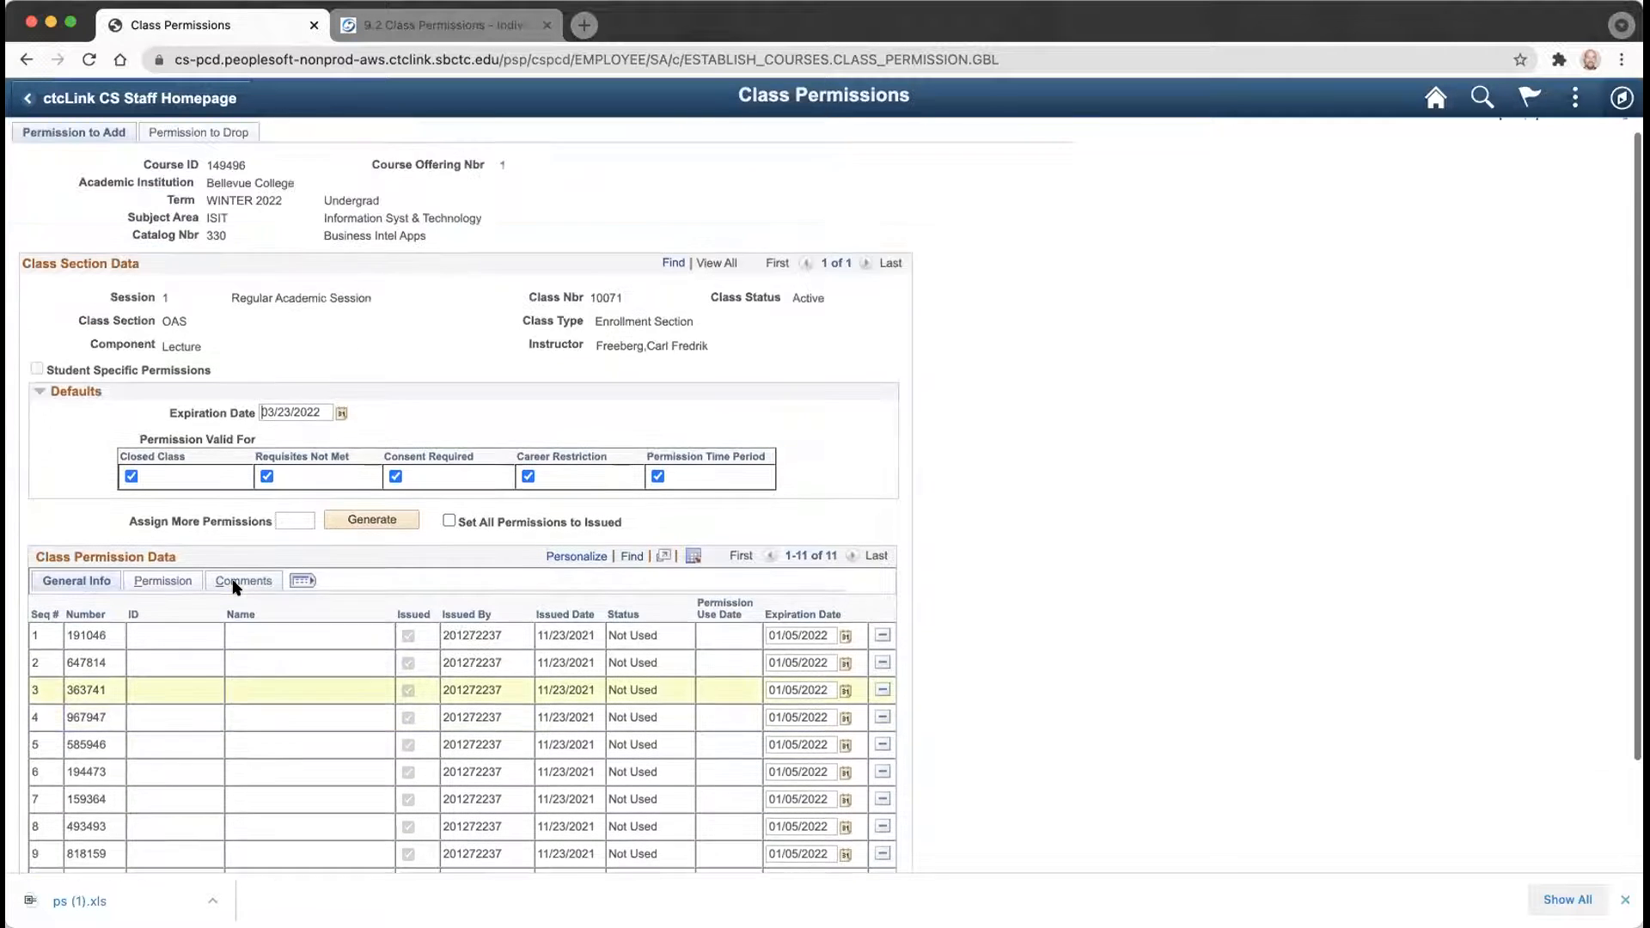
pyautogui.scroll(1, 234, 587)
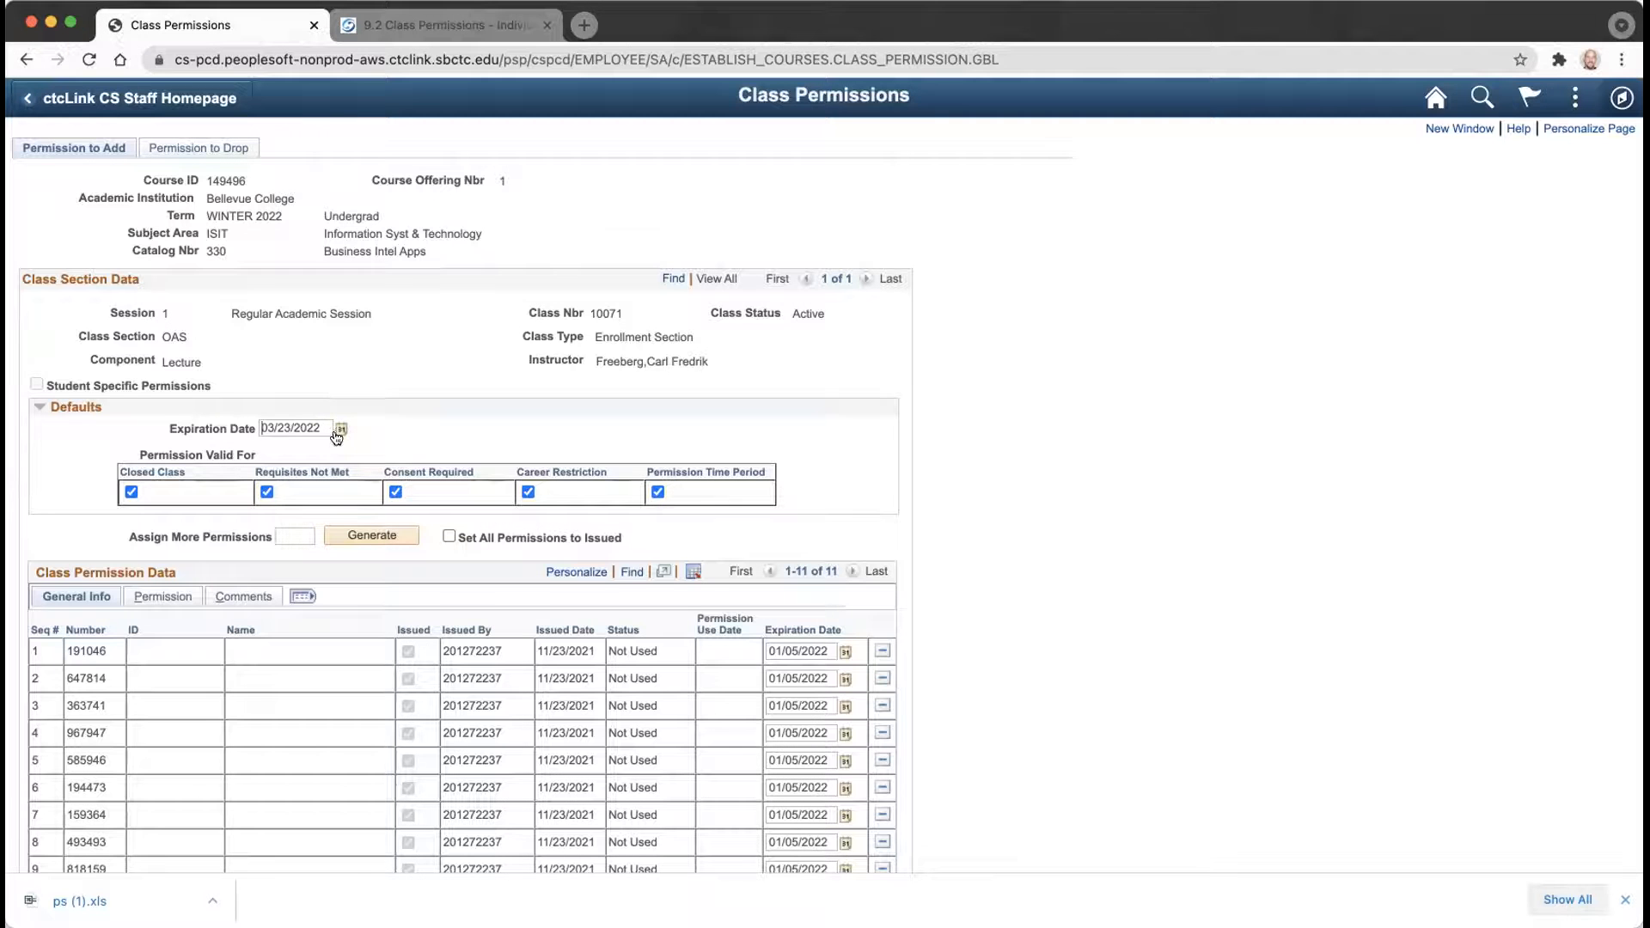
# Generate and save one issued permission, 415728, then view all columns.
pyautogui.click(295, 537)
pyautogui.write('1')
pyautogui.click(449, 537)
pyautogui.click(378, 538)
pyautogui.scroll(-2, 203, 671)
pyautogui.click(52, 826)
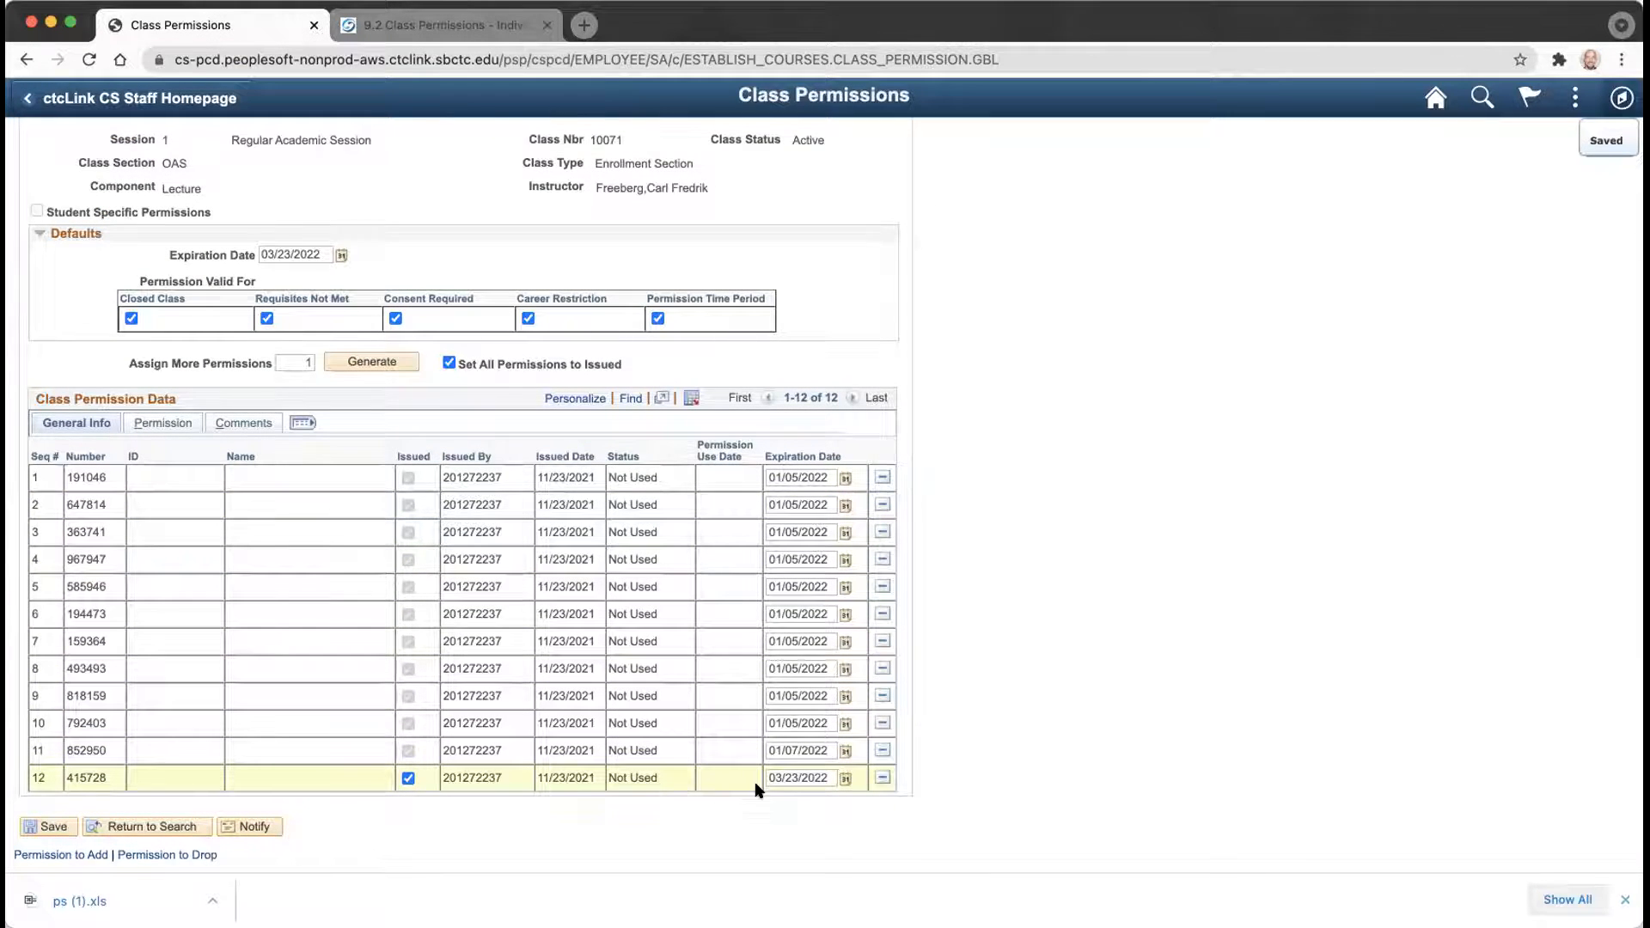
pyautogui.click(302, 422)
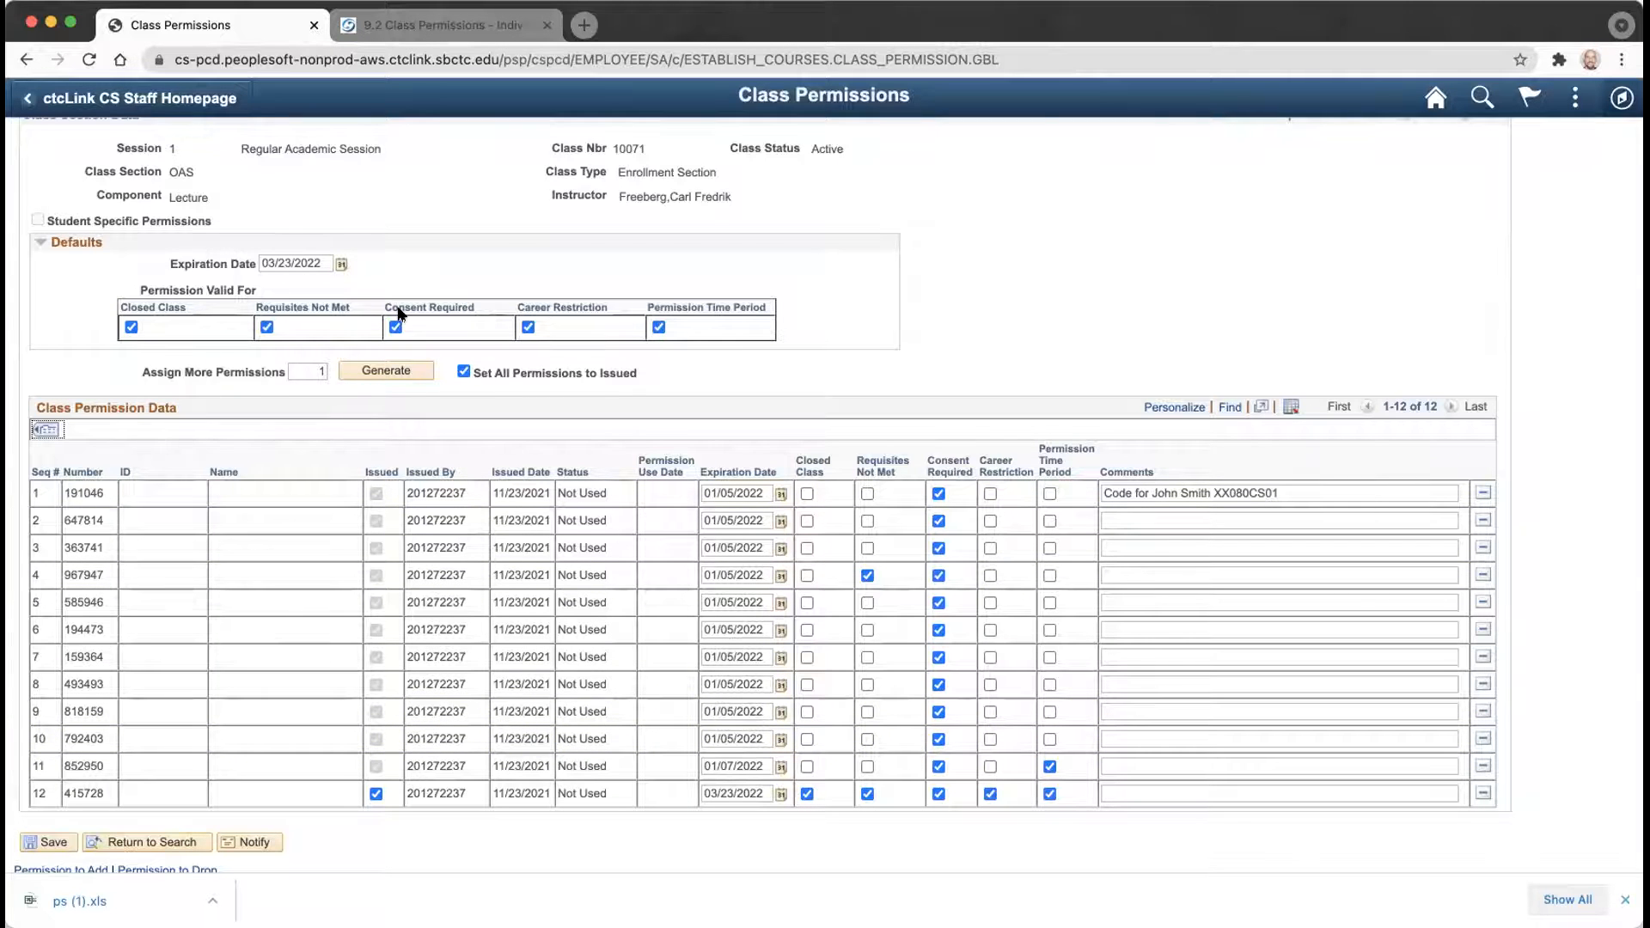
# Replace row 12's expiration date with 01/07/2022, matching row 11, and save.
pyautogui.moveTo(764, 792); pyautogui.dragTo(738, 793)
pyautogui.tripleClick(737, 793)
pyautogui.write('01/07/2022')
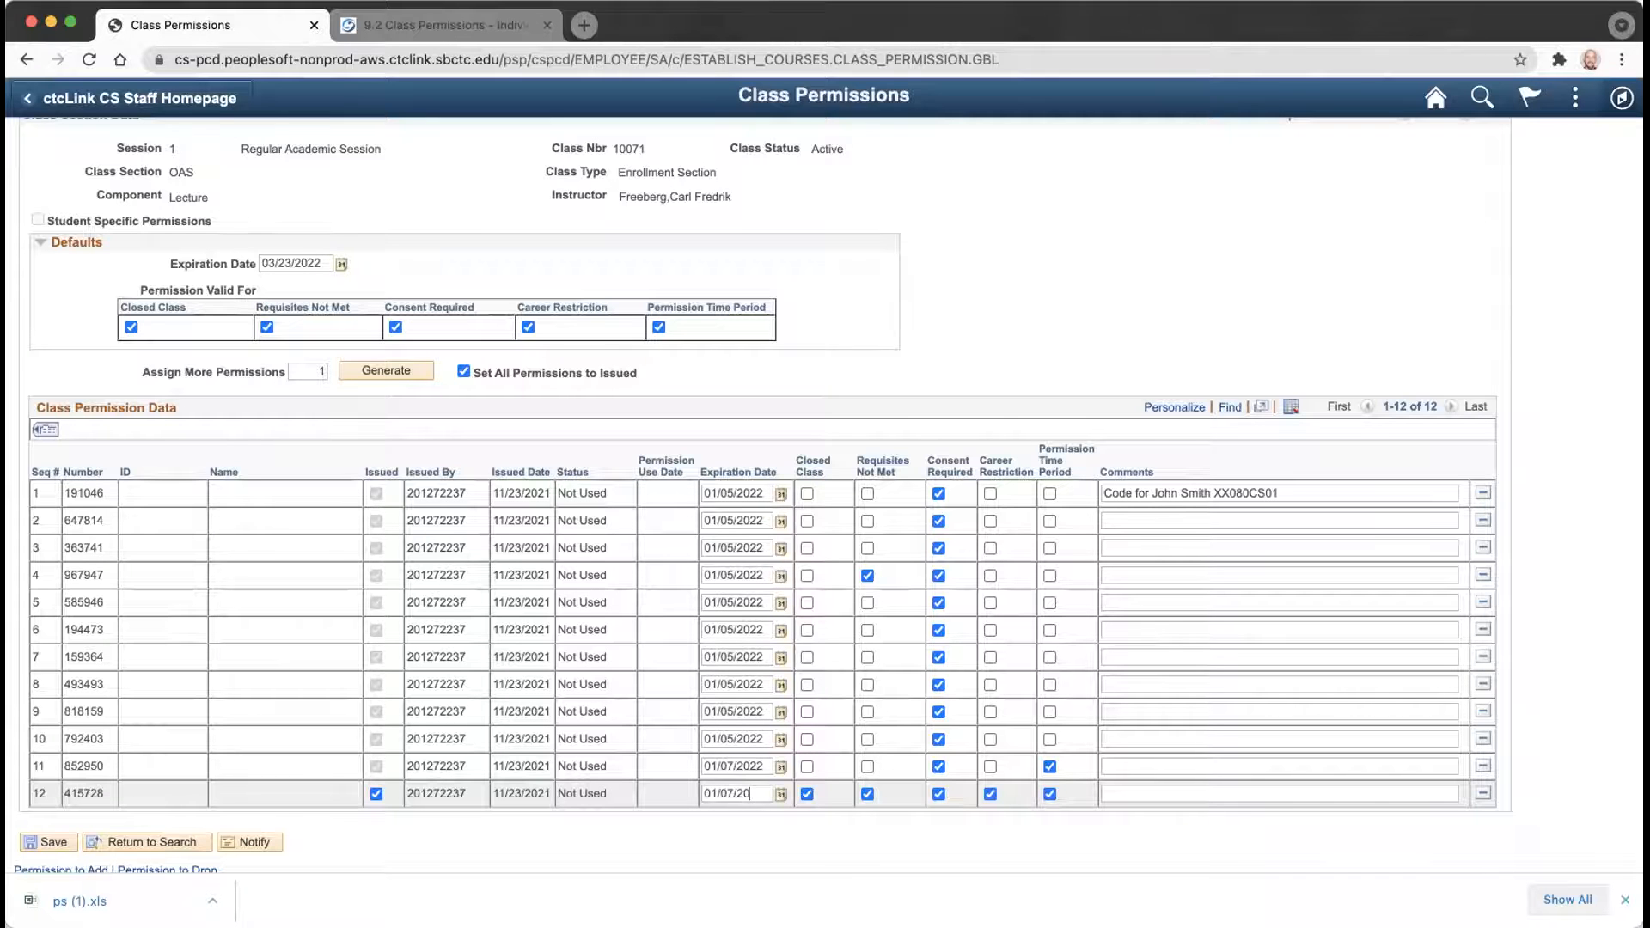
pyautogui.click(41, 846)
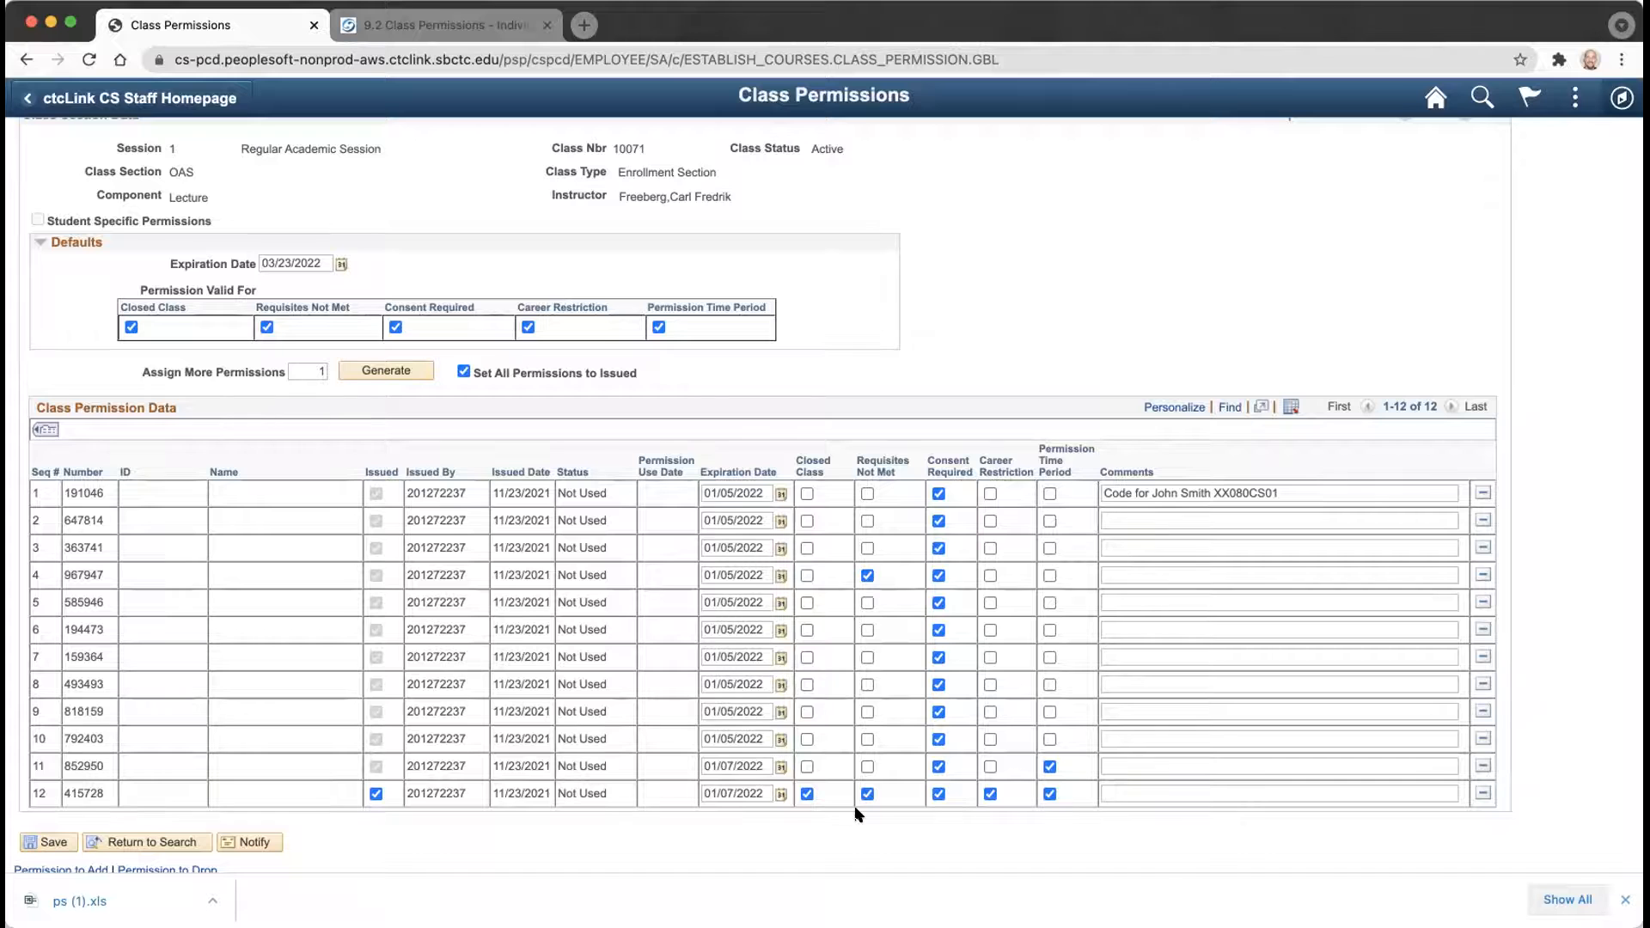
# Clear Career Restriction, Closed Class and Consent Required on row 12, keeping Requisites Not Met checked.
pyautogui.click(867, 794)
pyautogui.click(868, 794)
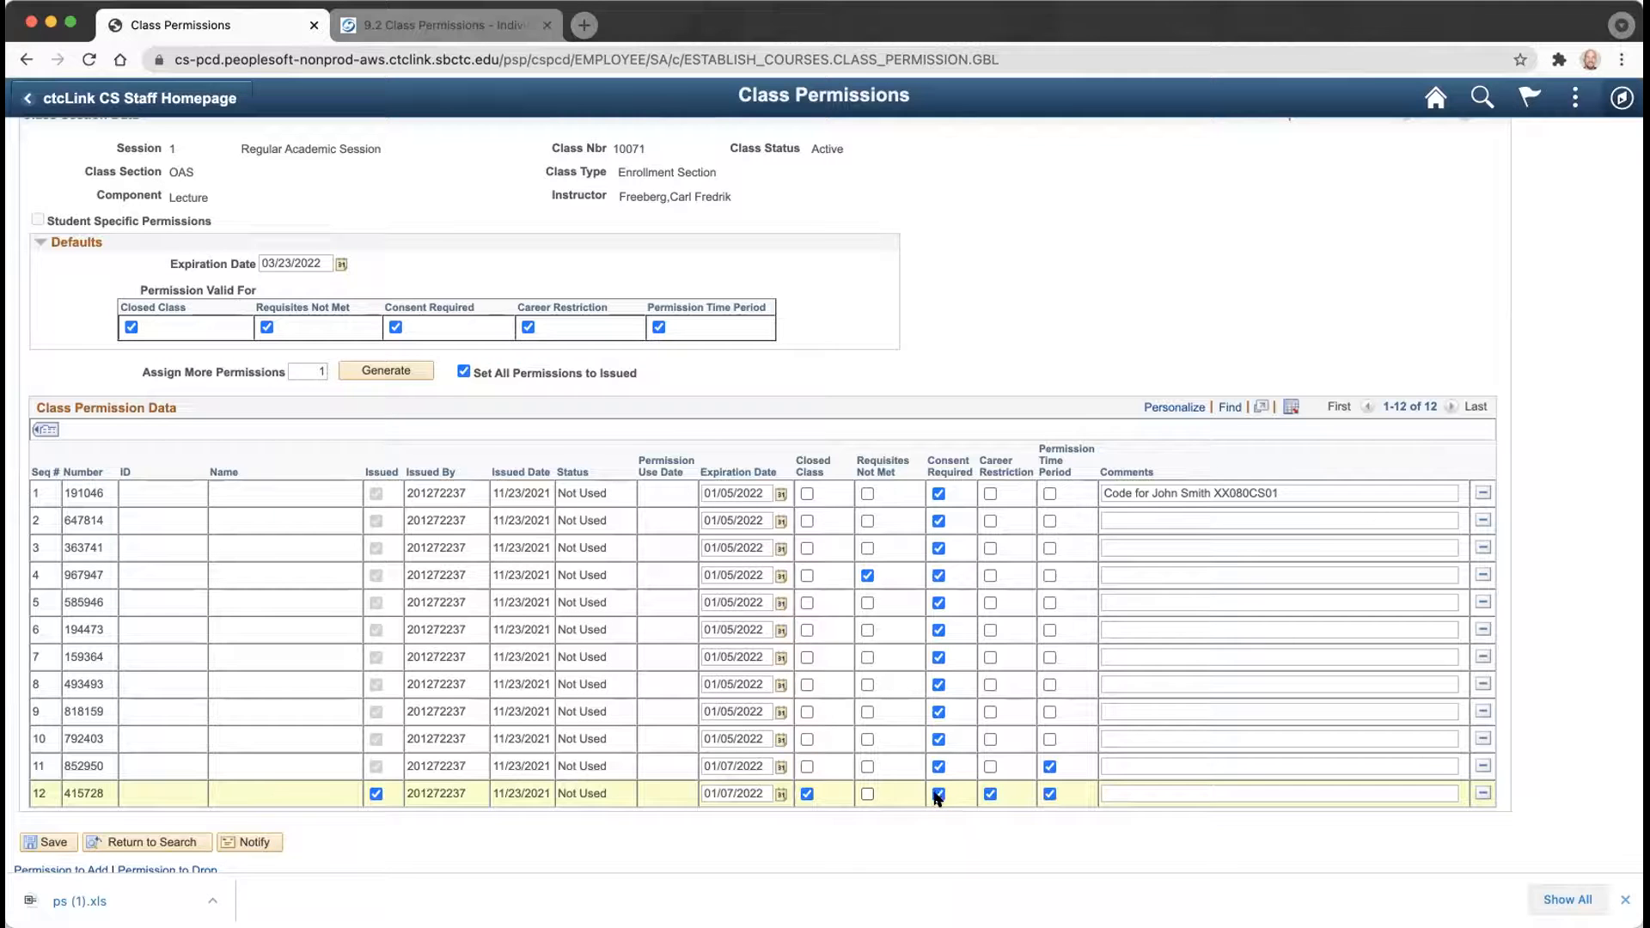
pyautogui.click(990, 793)
pyautogui.click(807, 794)
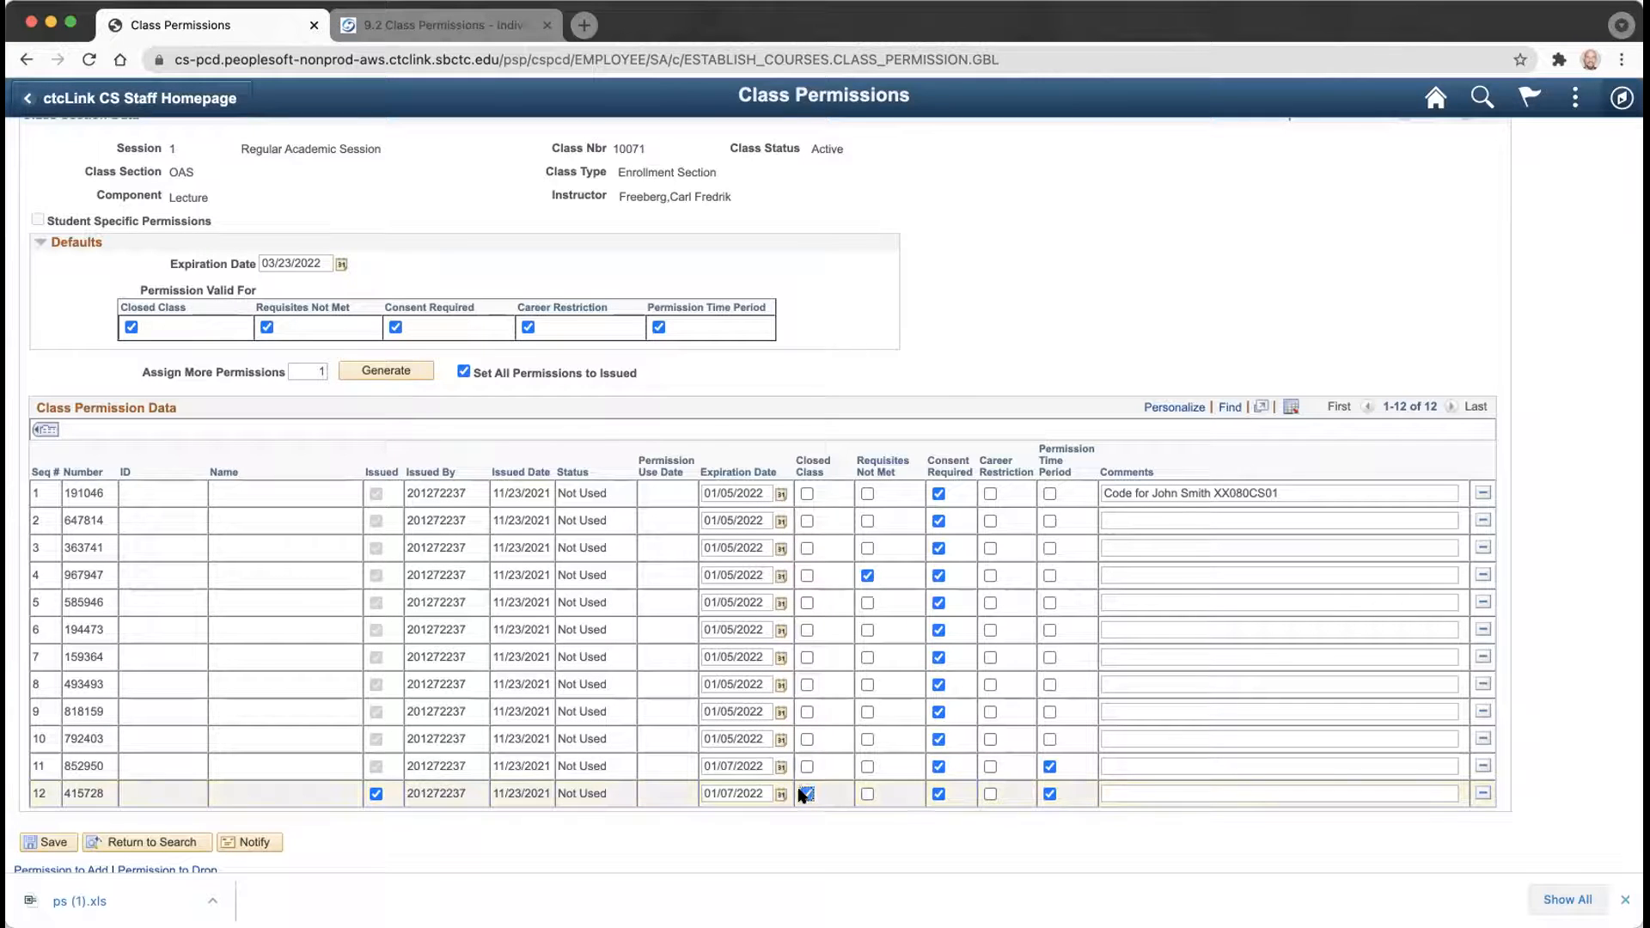
pyautogui.click(939, 793)
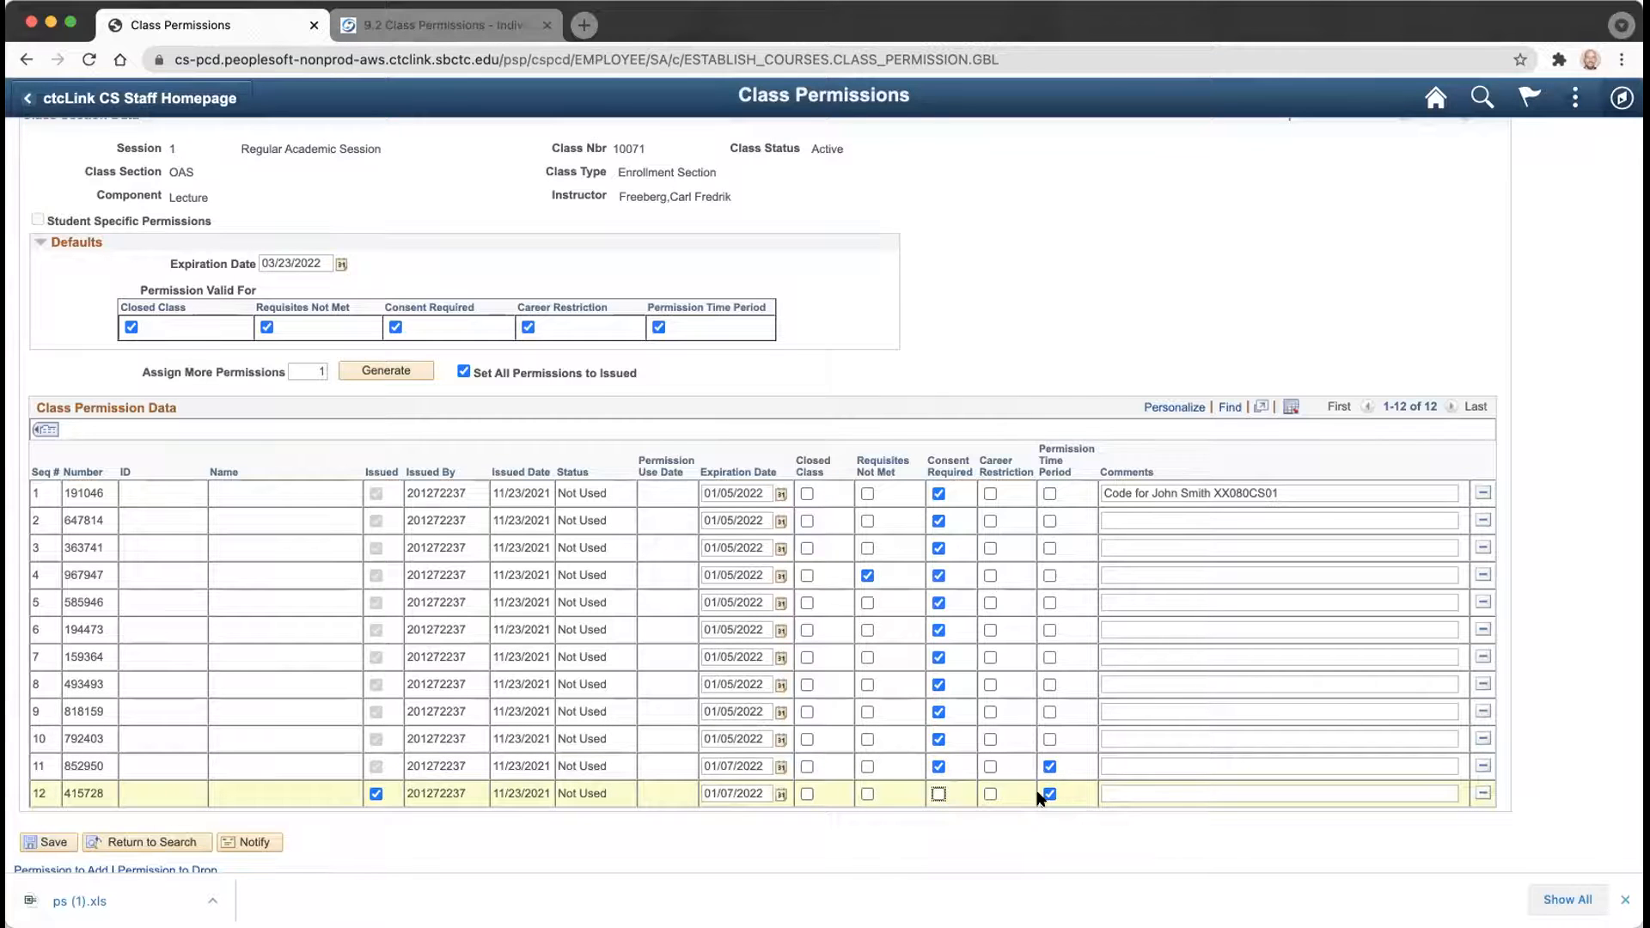
pyautogui.click(867, 793)
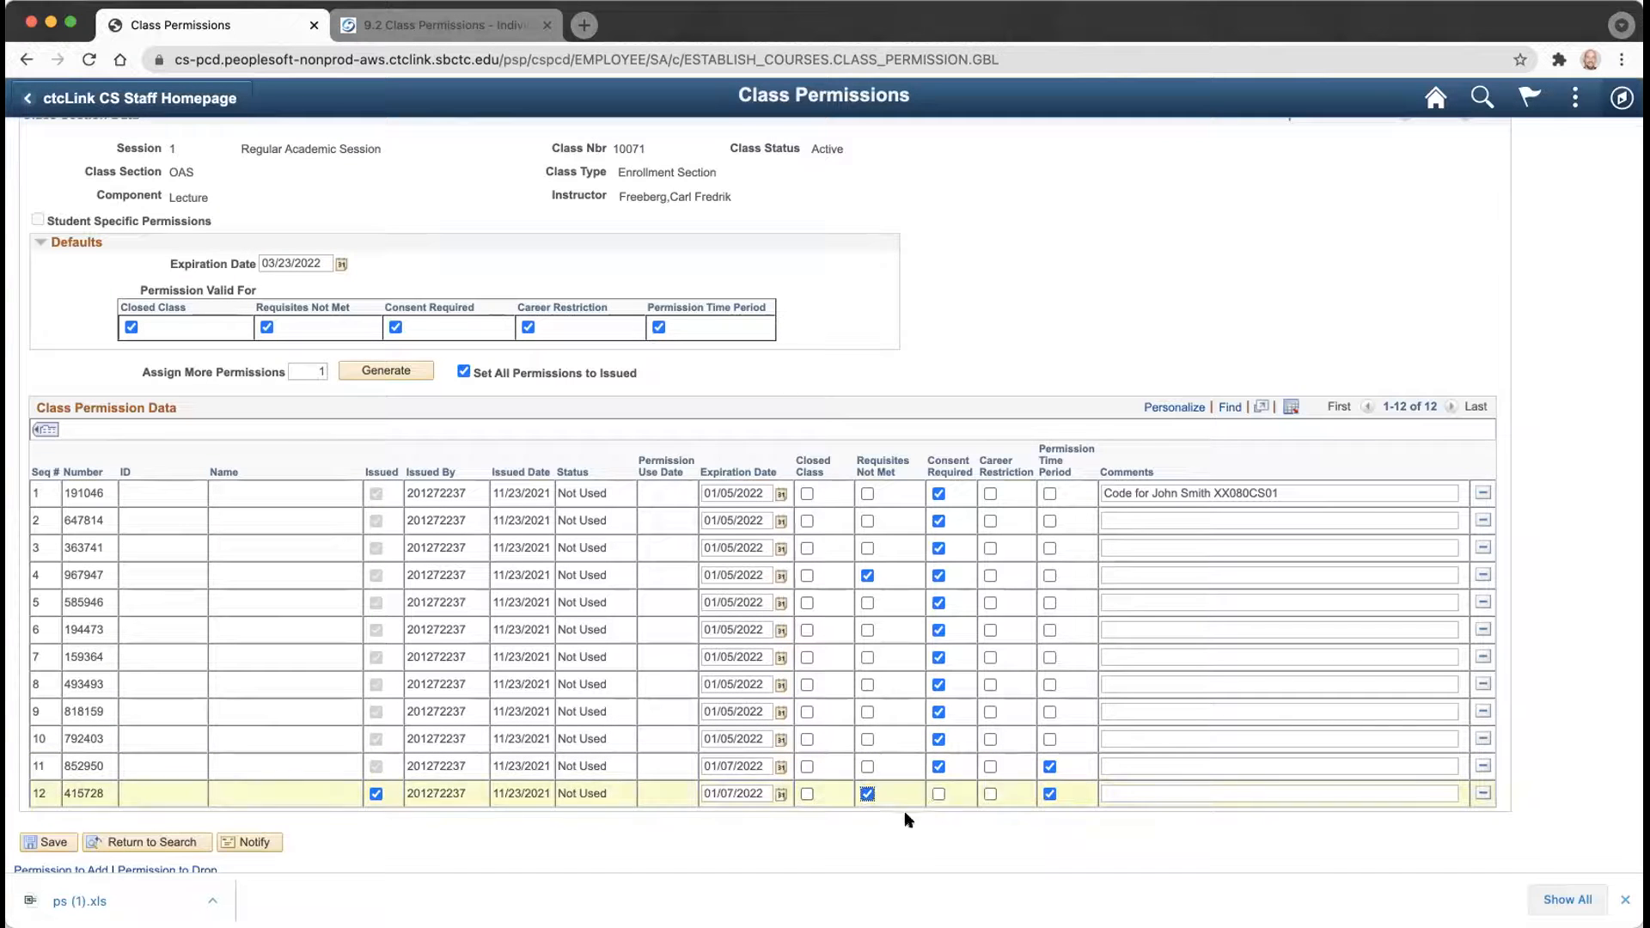
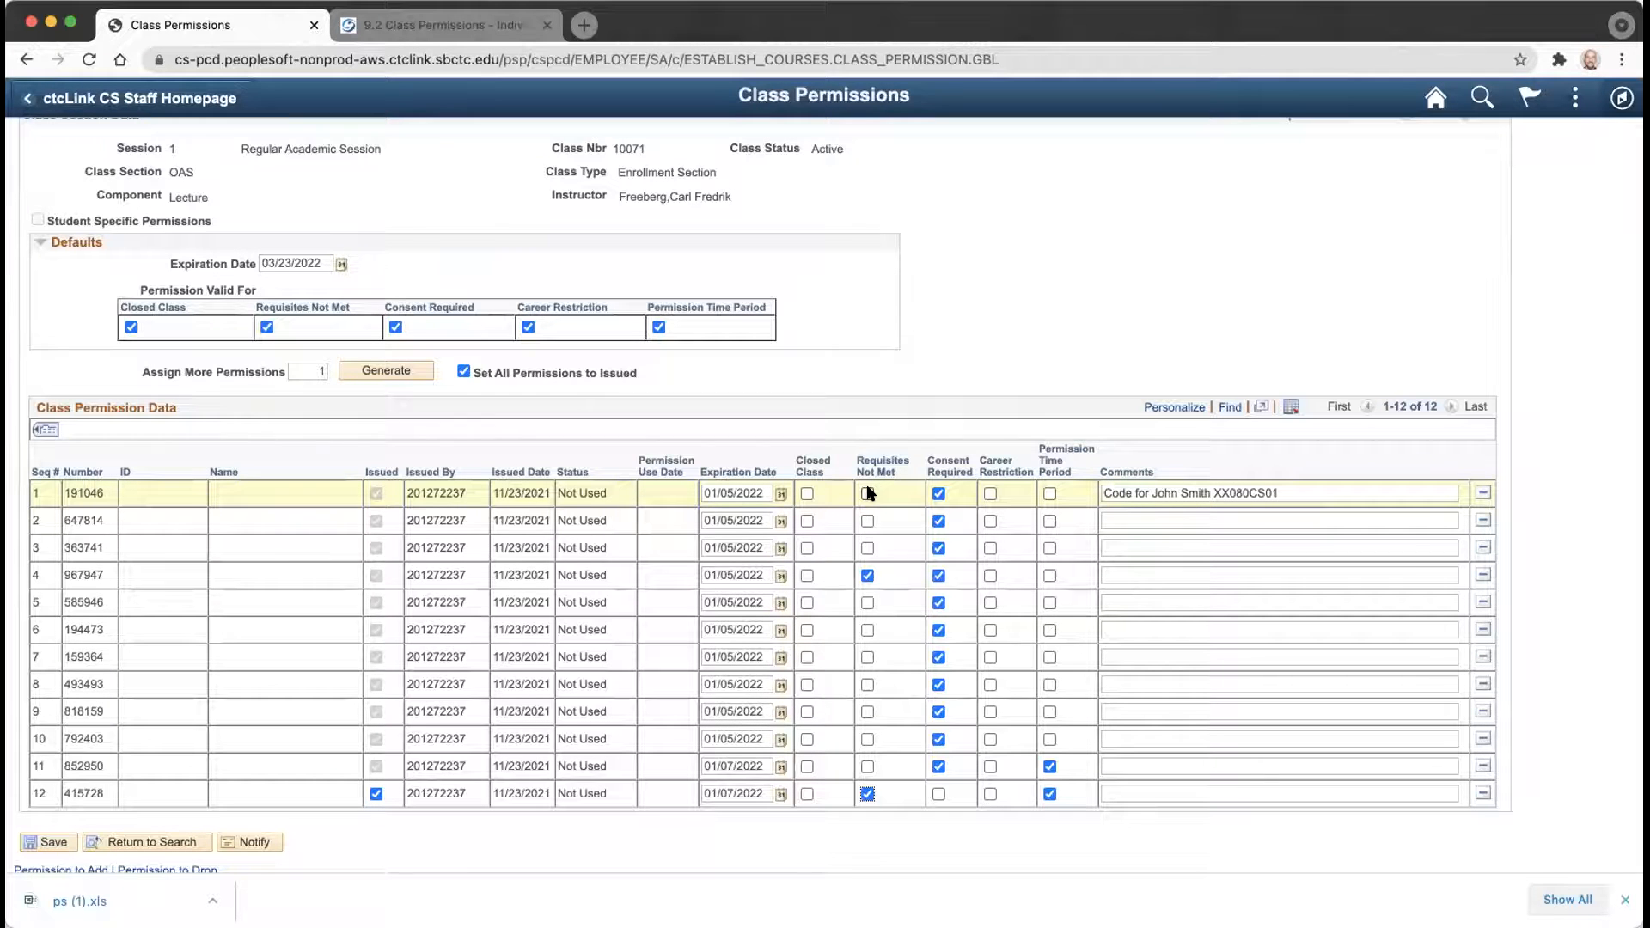
# Place the cursor in the Comments field of row 12, permission 415728.
pyautogui.click(1121, 794)
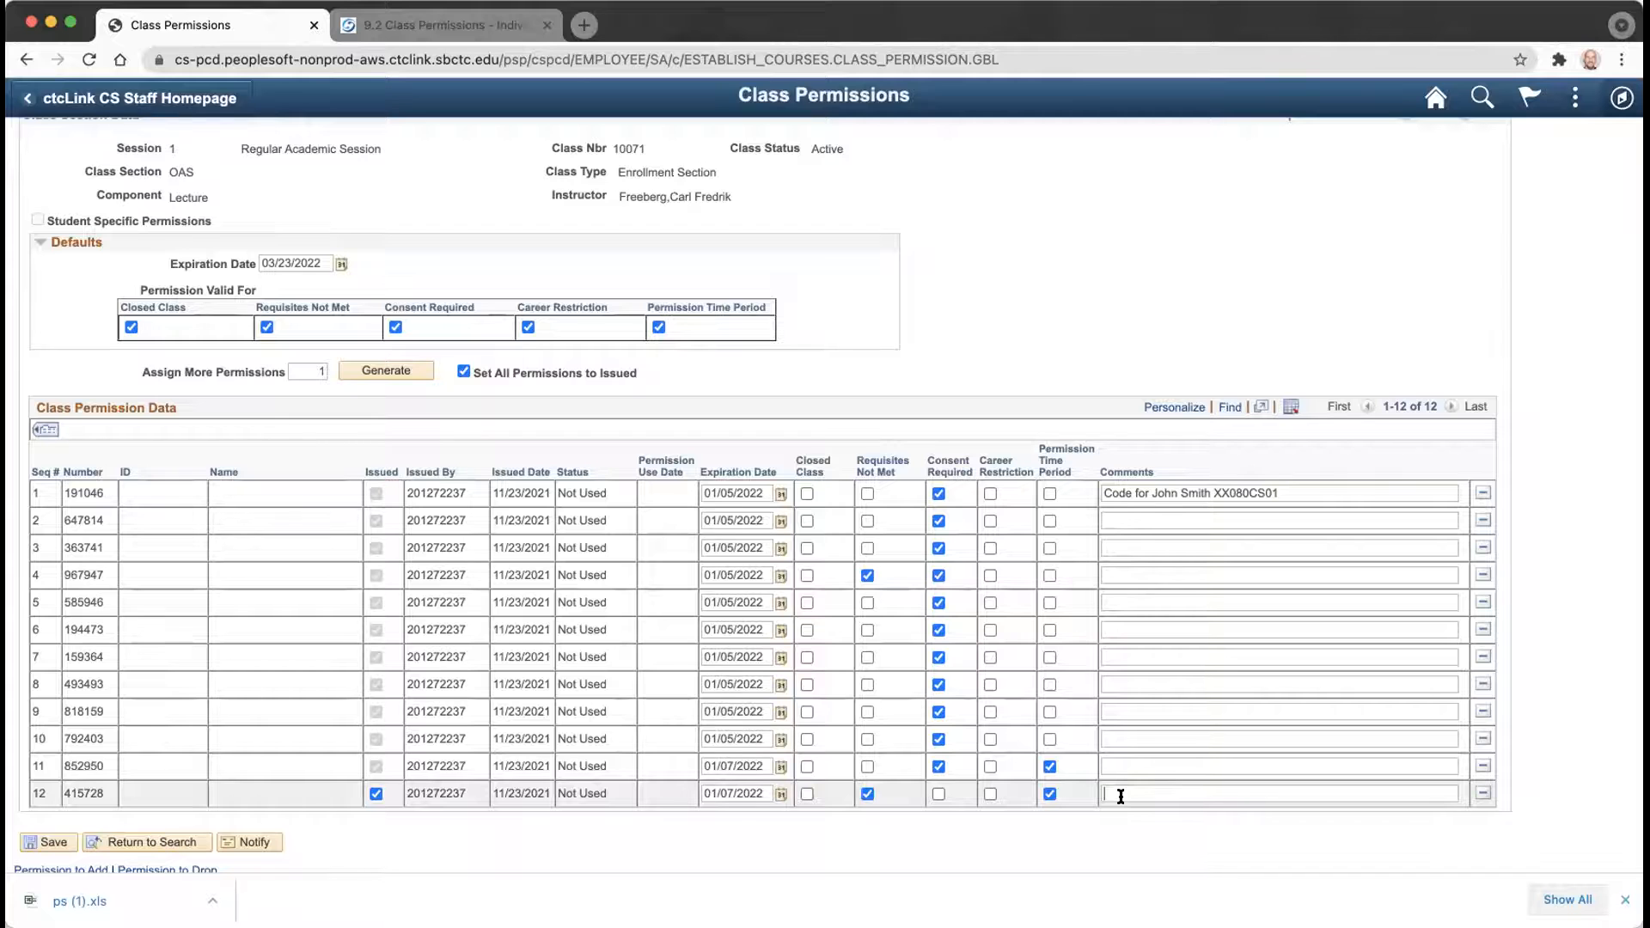
# Enter the comment 'Took ISIT 300 at UW' for permission 415728.
pyautogui.write('Took ISIT 300 at UW')
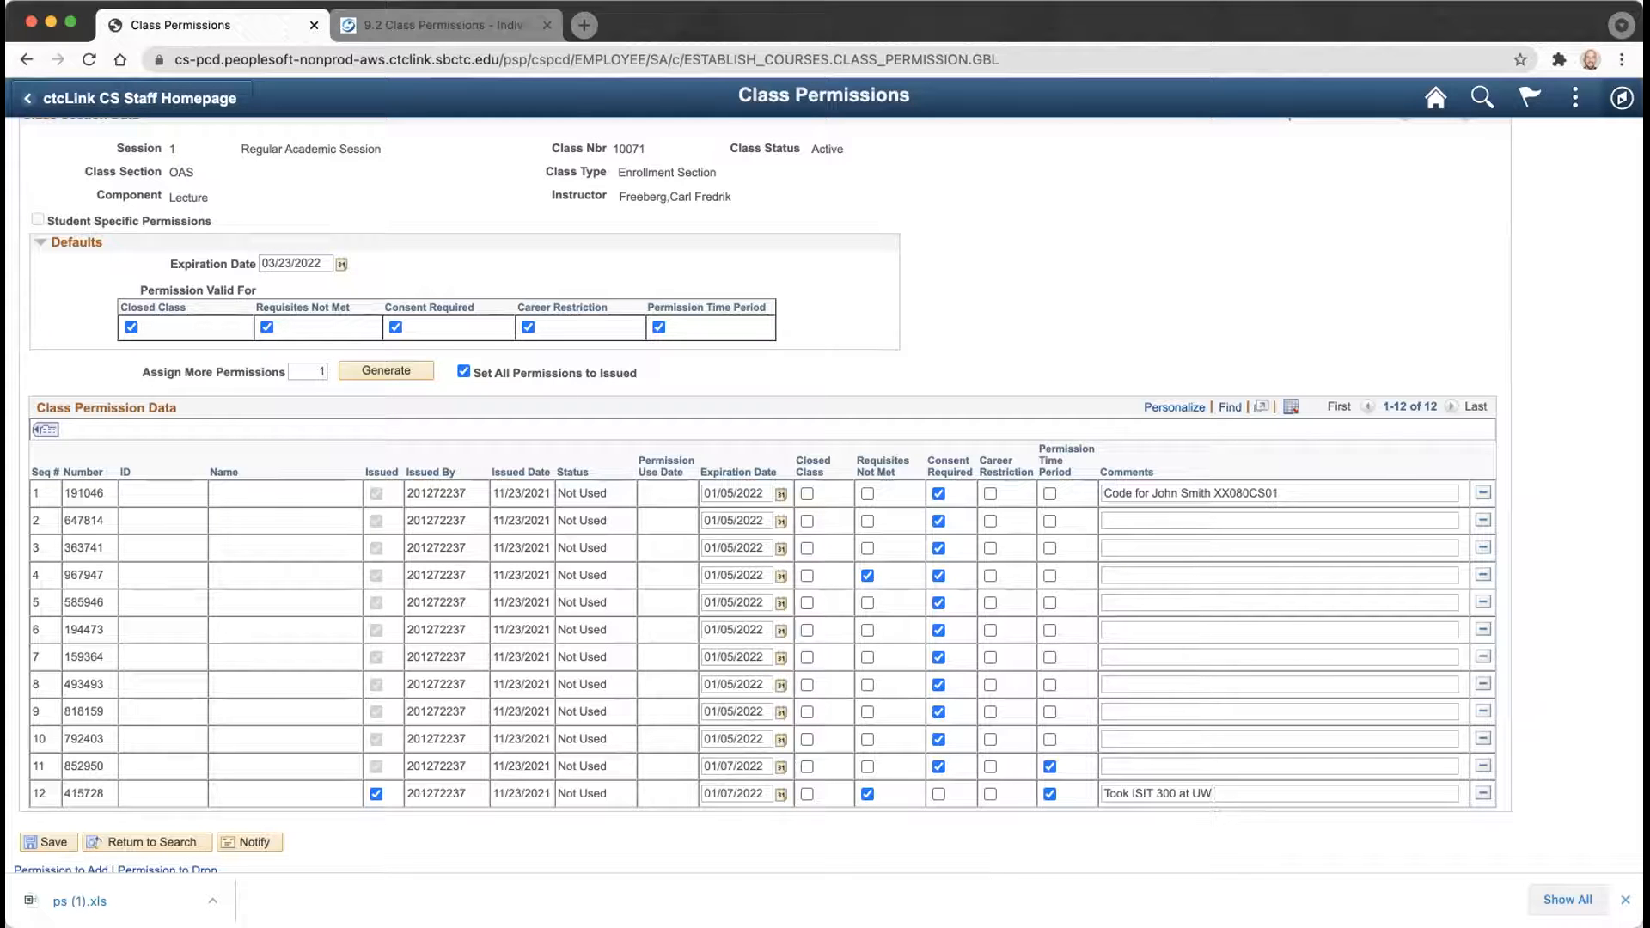
# Rewrite row 12's comment as 'Student XXX tested out of prereq' and review the page.
pyautogui.press('BackSpace')
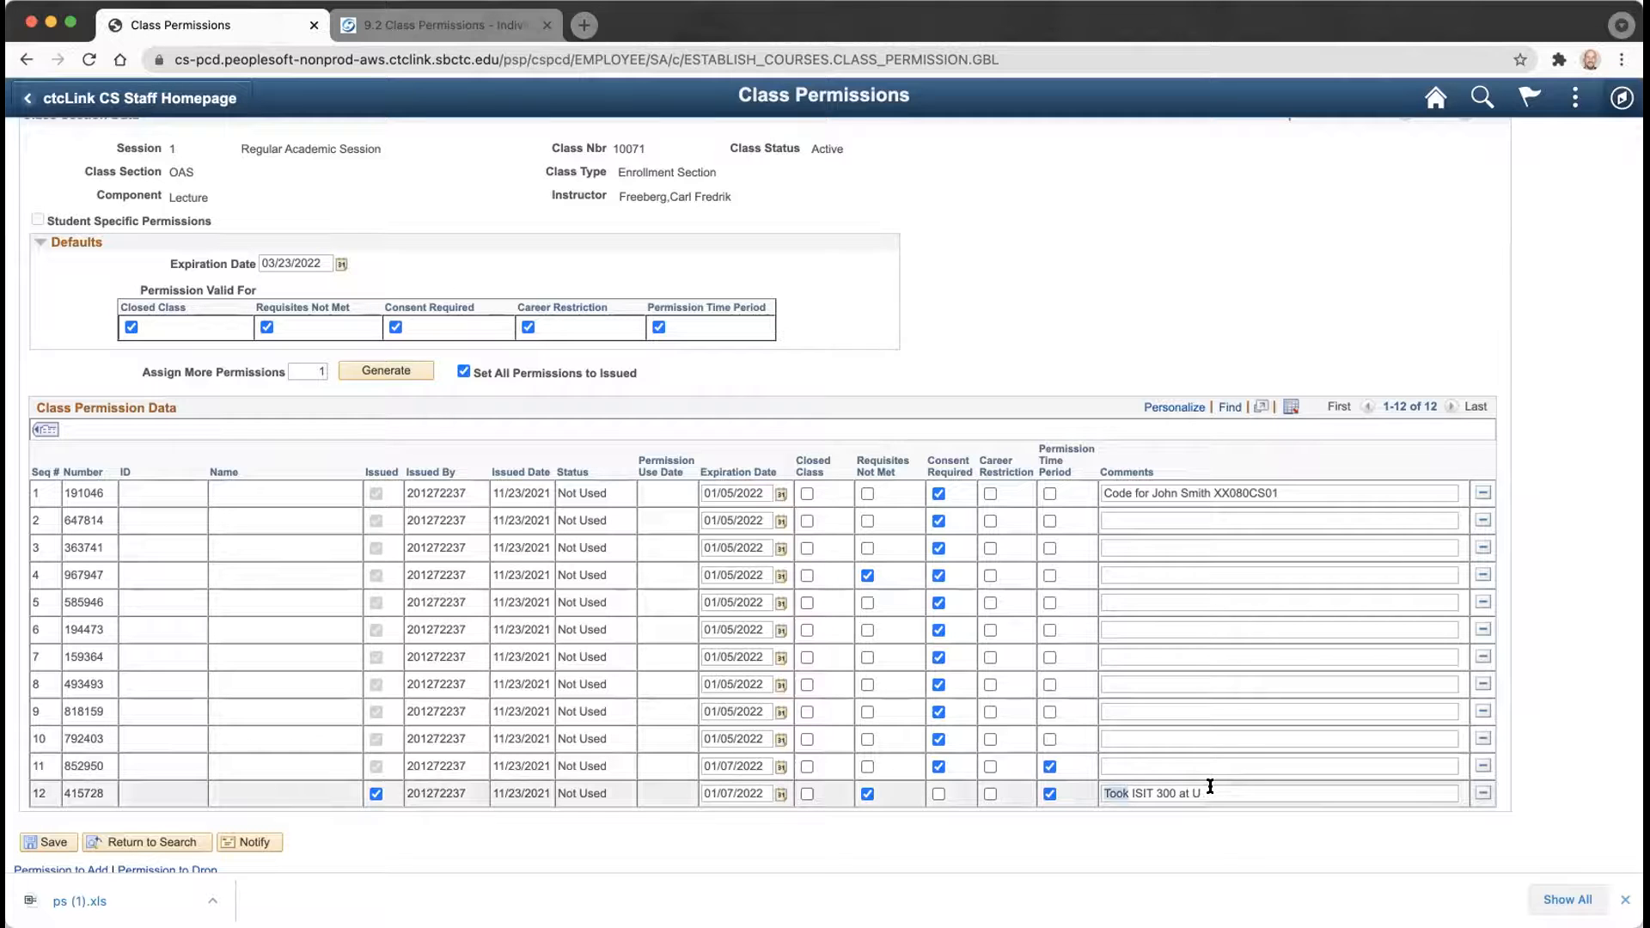
pyautogui.press('BackSpace')
pyautogui.press('BackSpace')
pyautogui.press('BackSpace')
pyautogui.press('BackSpace')
pyautogui.press('BackSpace')
pyautogui.press('BackSpace')
pyautogui.press('BackSpace')
pyautogui.press('BackSpace')
pyautogui.press('BackSpace')
pyautogui.press('BackSpace')
pyautogui.press('BackSpace')
pyautogui.press('BackSpace')
pyautogui.press('BackSpace')
pyautogui.press('BackSpace')
pyautogui.press('BackSpace')
pyautogui.press('BackSpace')
pyautogui.press('BackSpace')
pyautogui.write('Student XXX tested out of preq')
pyautogui.write('eq')
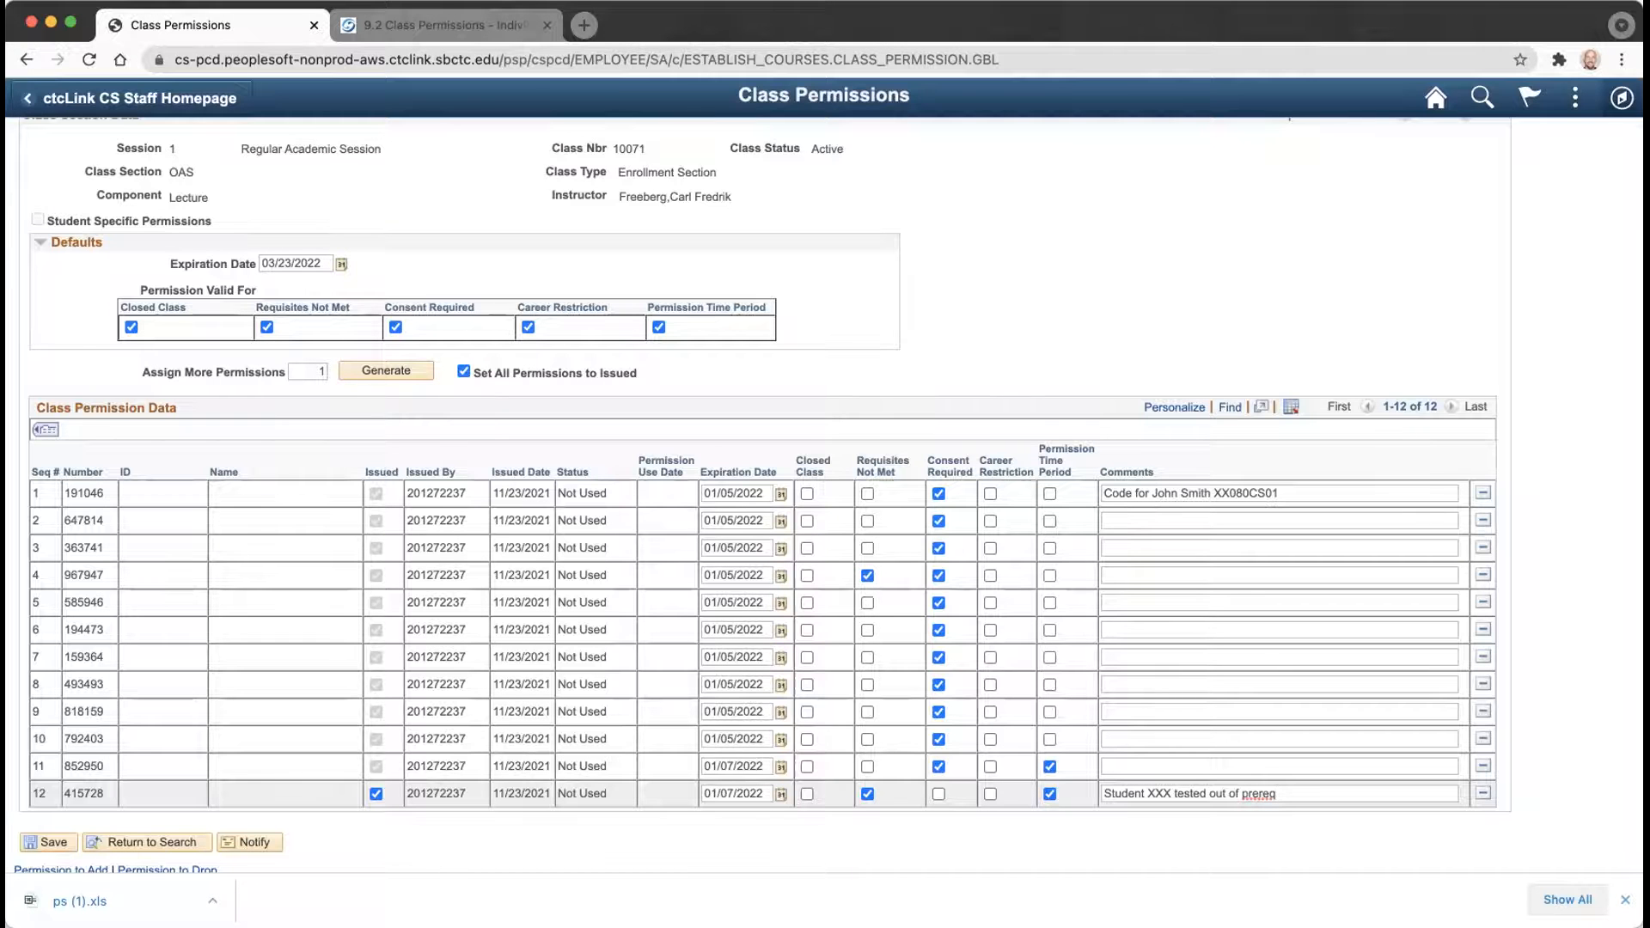
pyautogui.scroll(2, 946, 313)
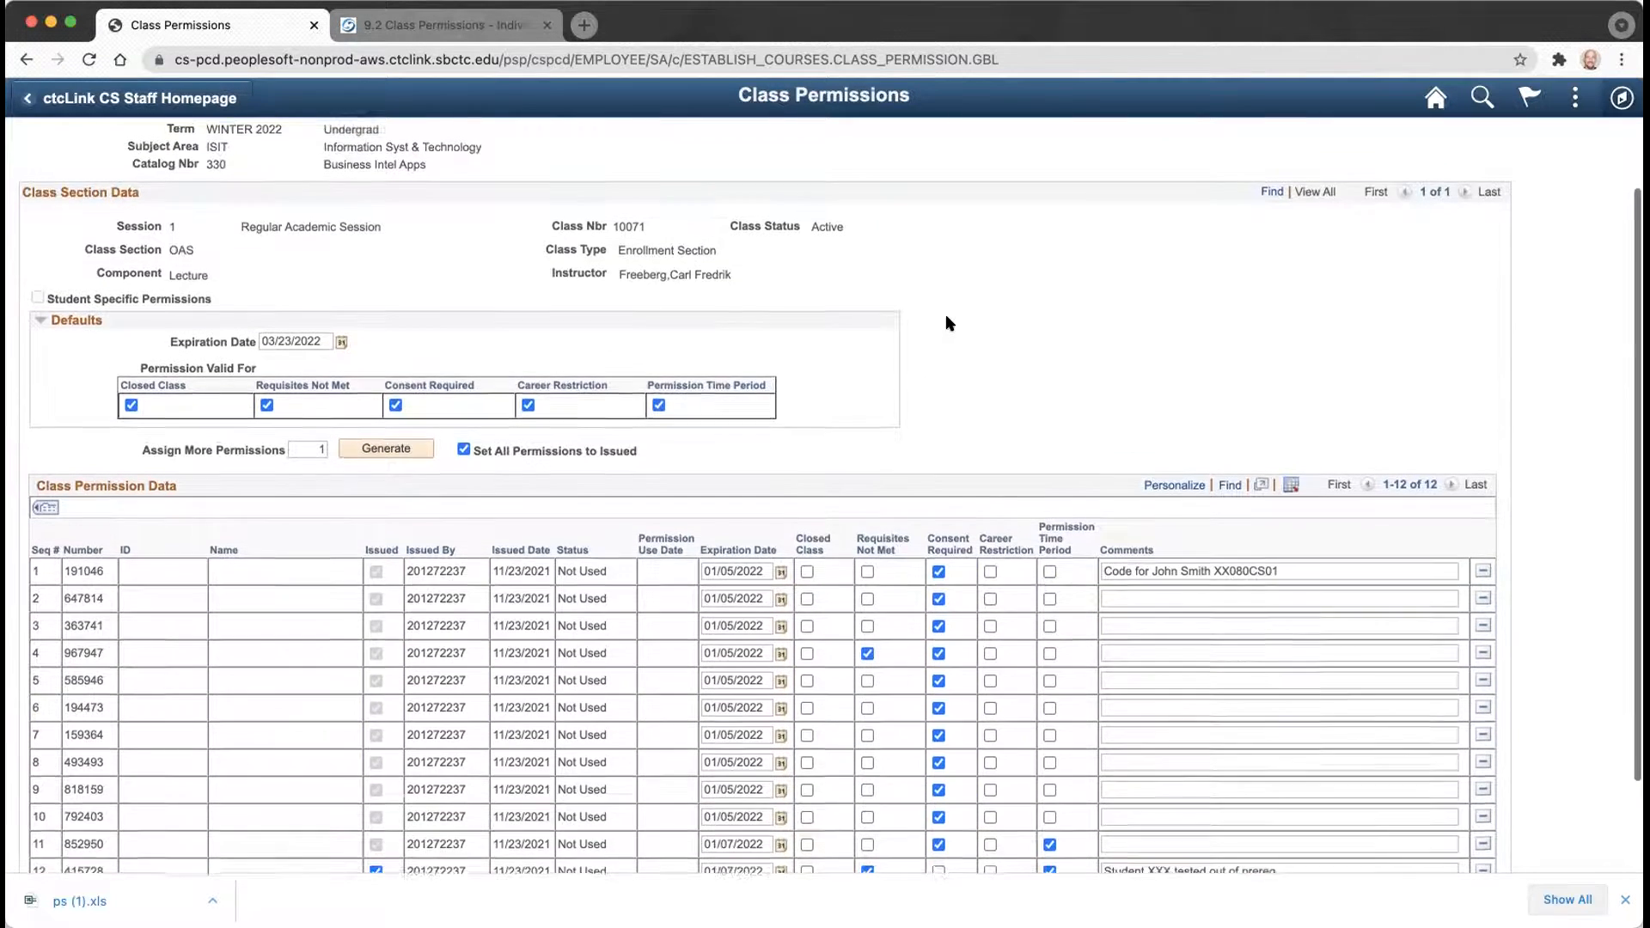
pyautogui.scroll(3, 949, 323)
pyautogui.scroll(-5, 949, 322)
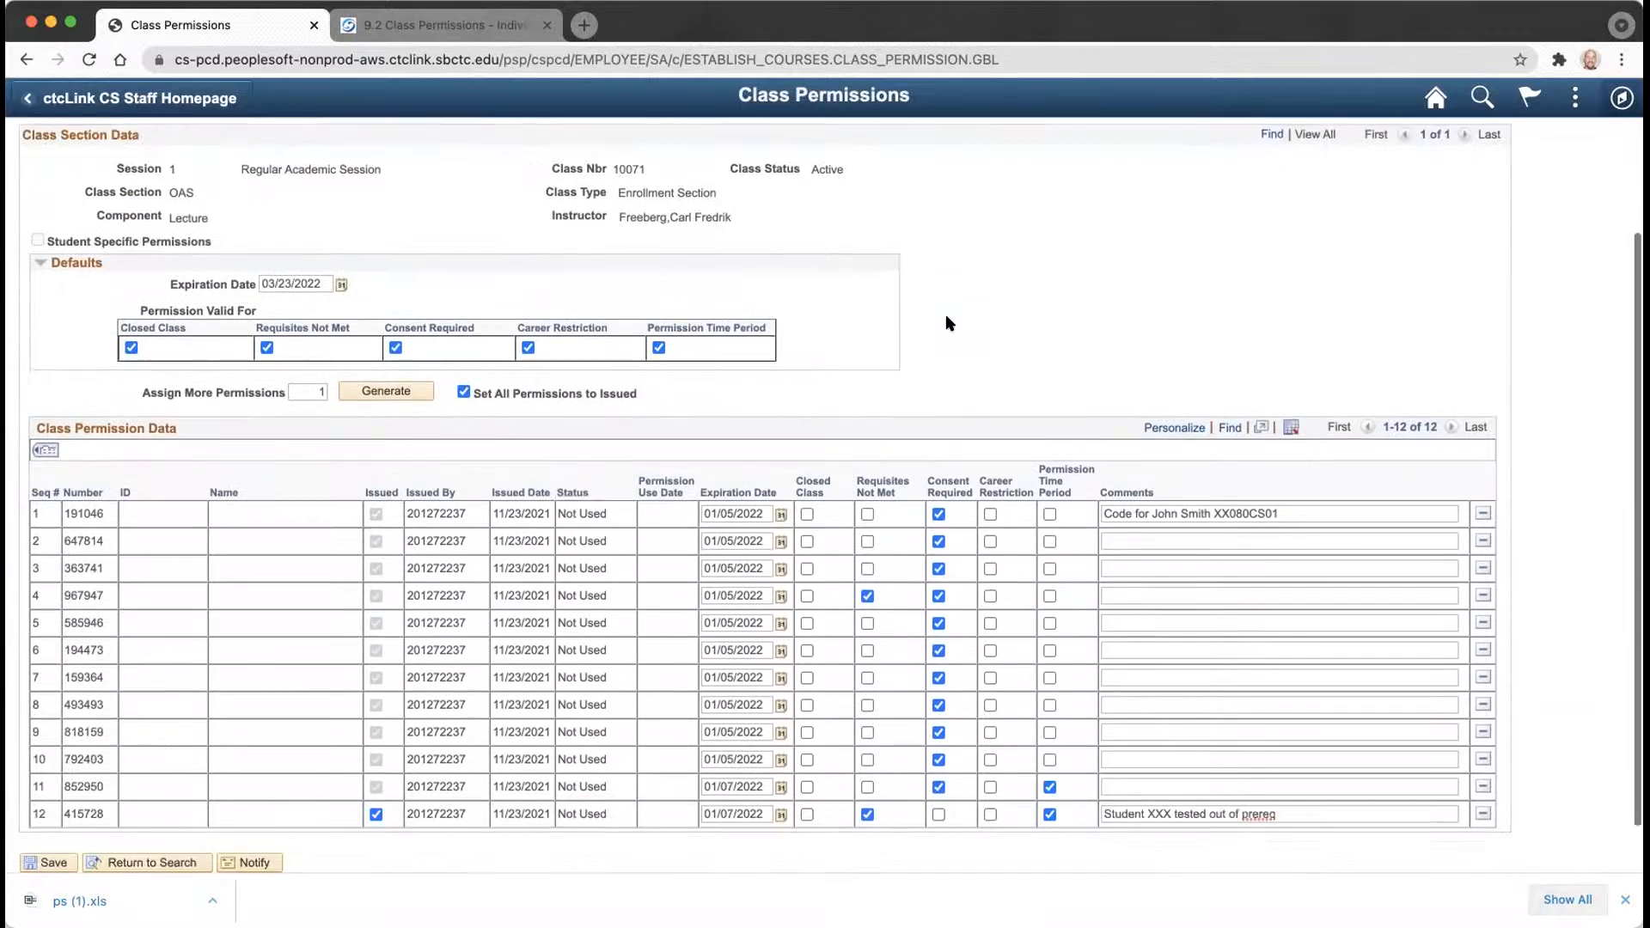
pyautogui.scroll(-1, 949, 323)
pyautogui.scroll(4, 949, 323)
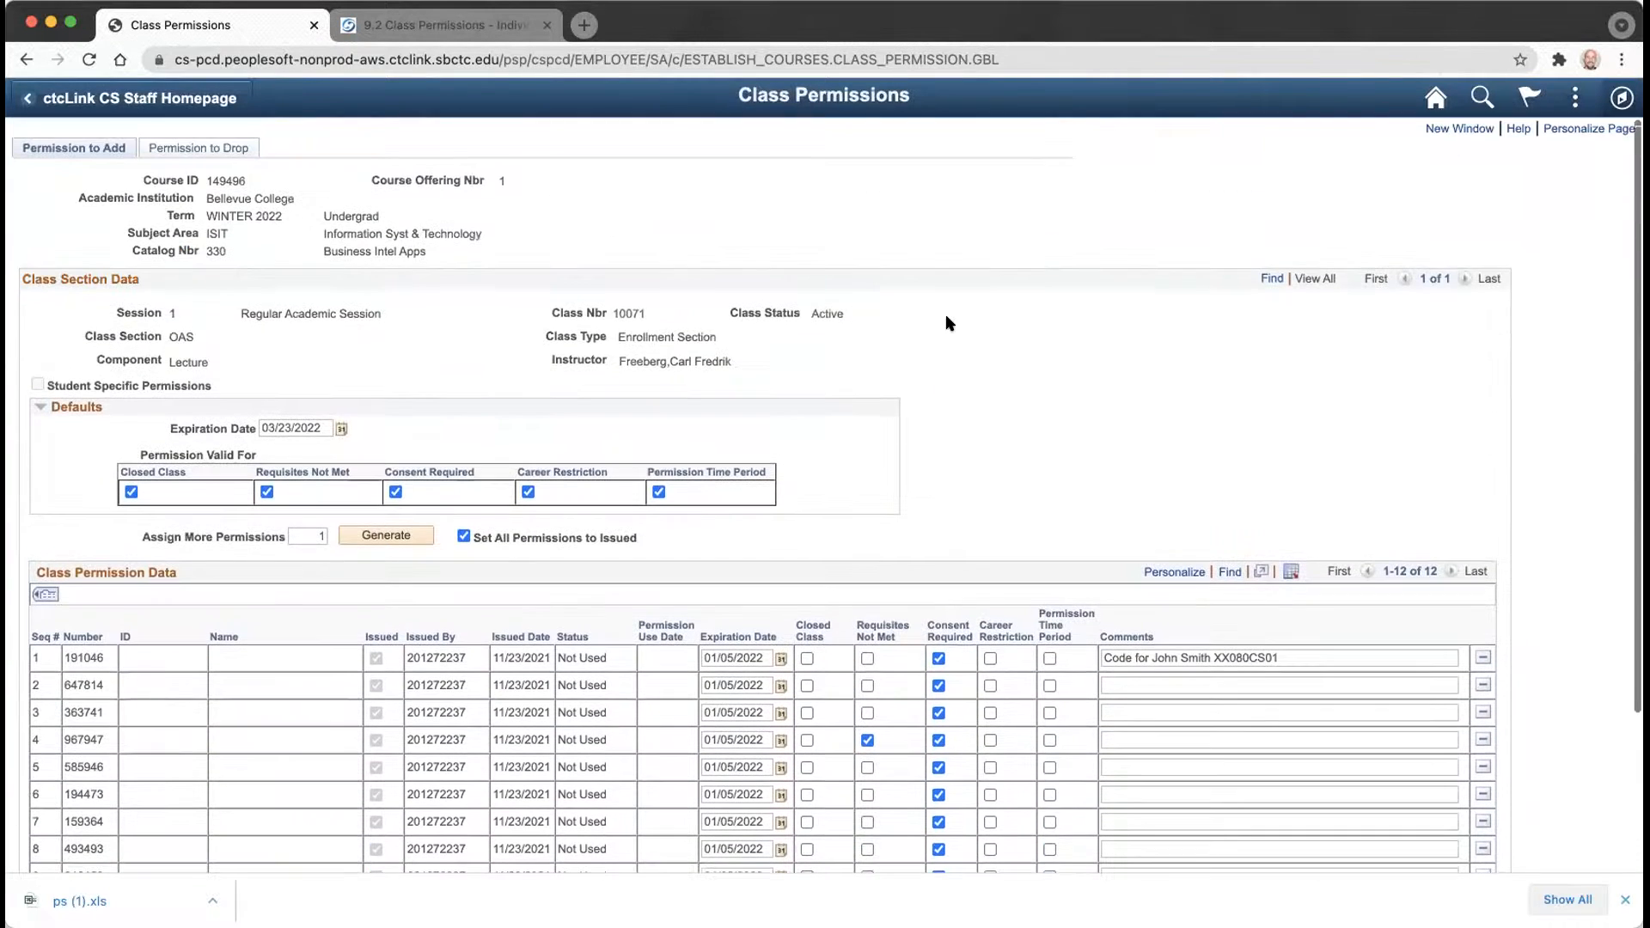
pyautogui.scroll(-5, 949, 322)
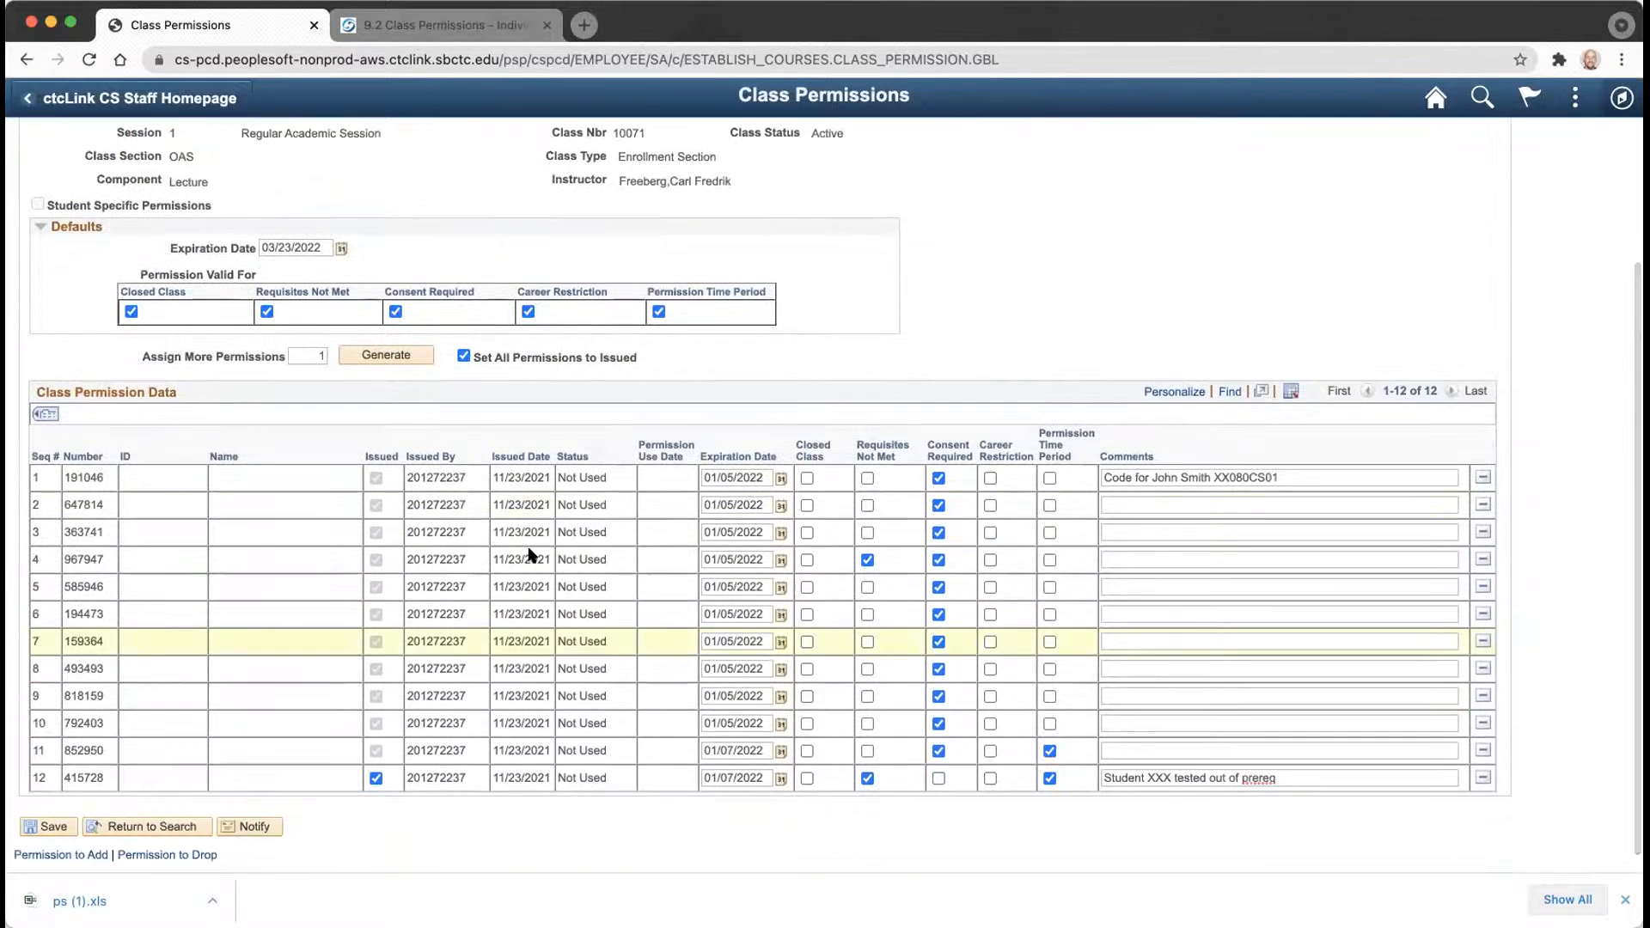
# Leave without saving, then search Subject Area math& and Catalog Nbr 142.
pyautogui.click(166, 826)
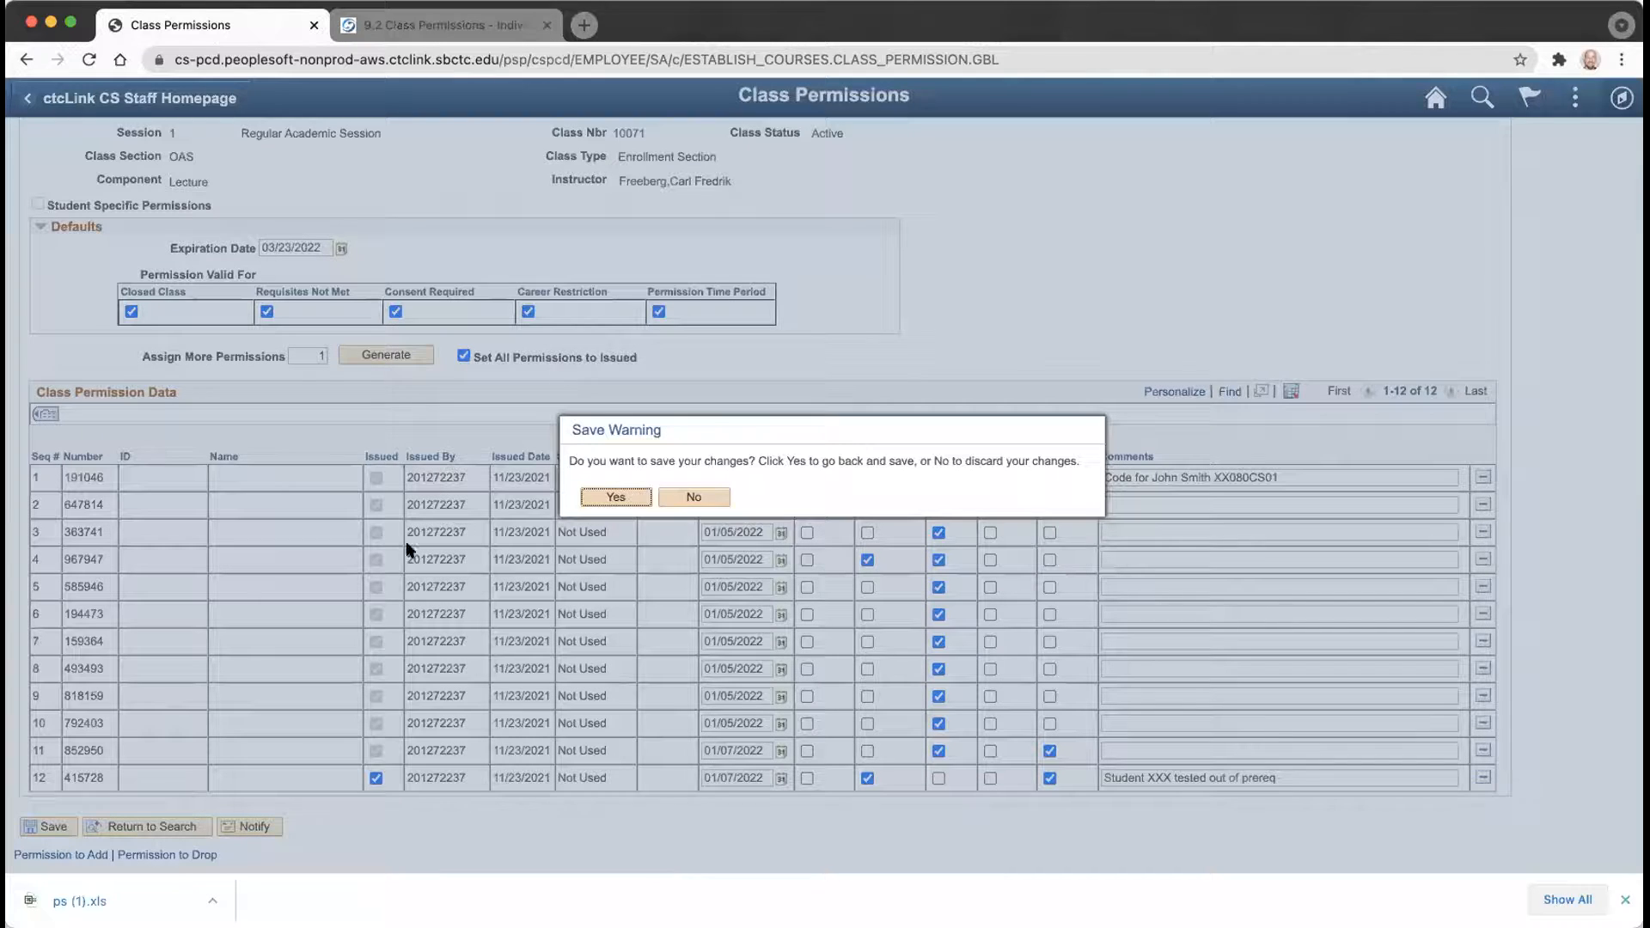
pyautogui.click(698, 501)
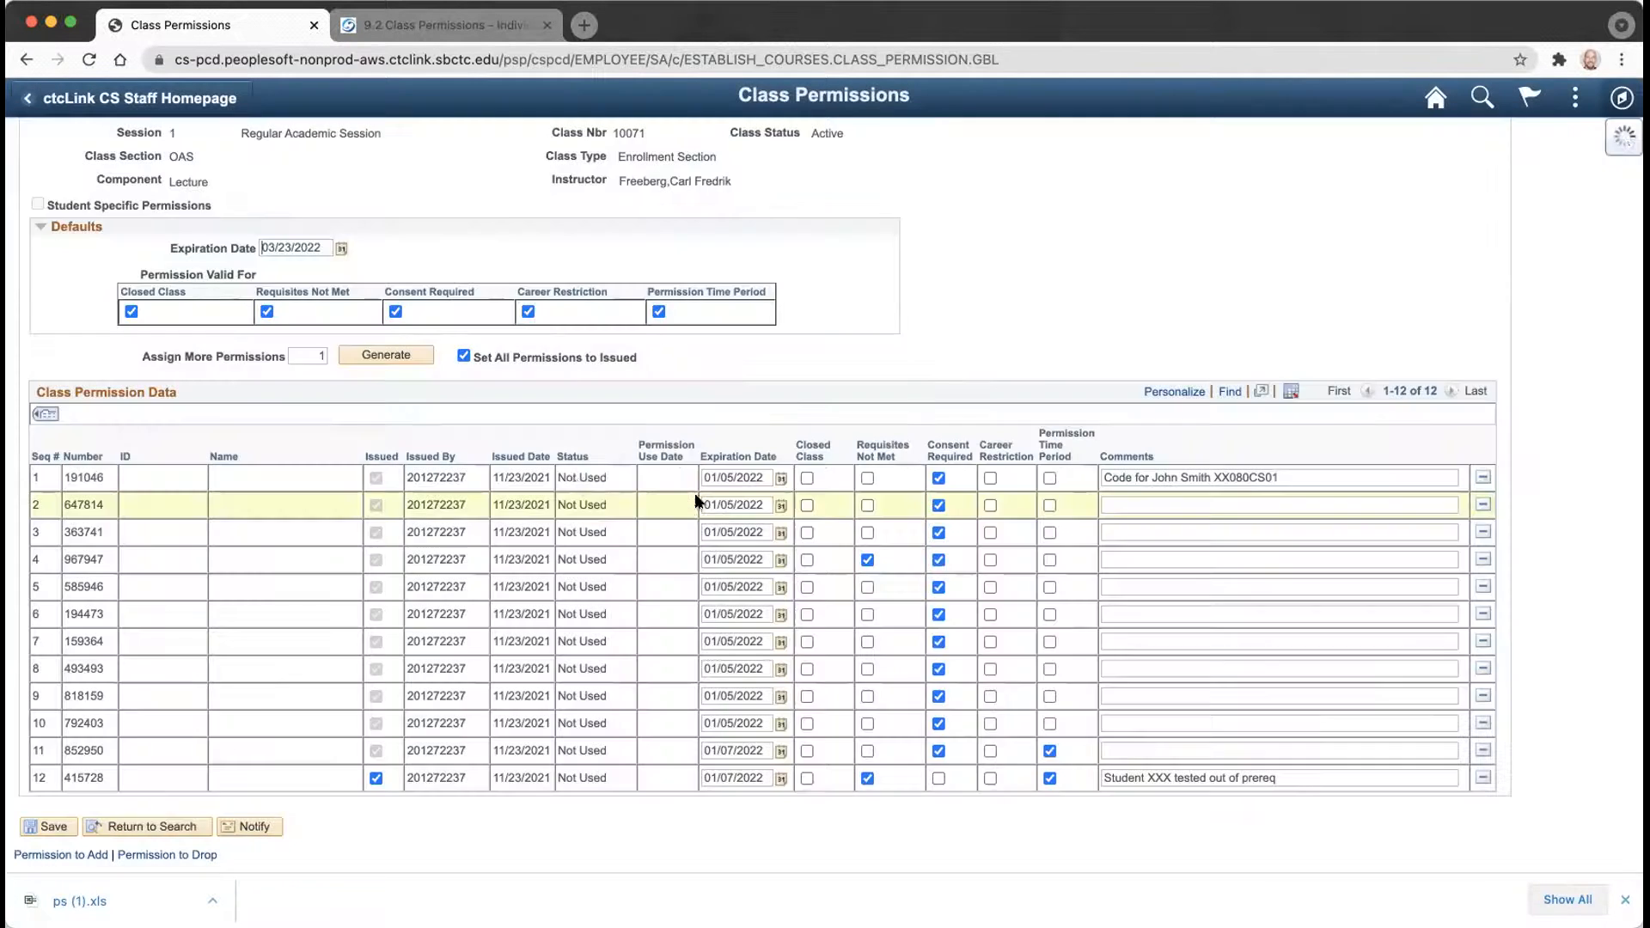
pyautogui.doubleClick(264, 328)
pyautogui.write('engl')
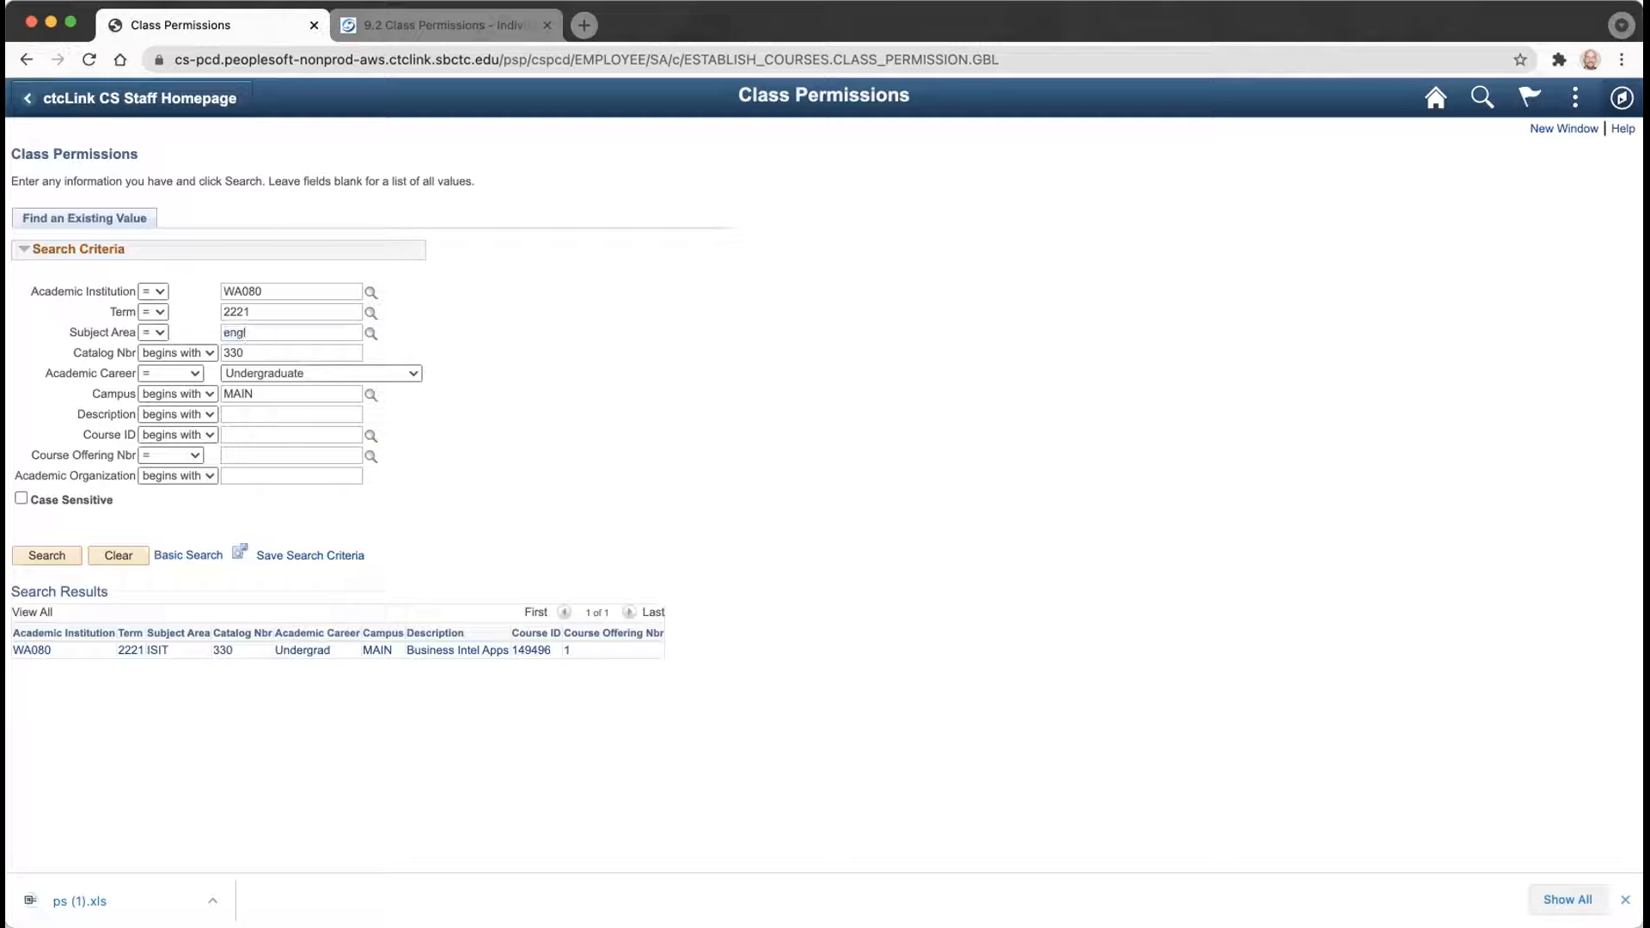
pyautogui.press('BackSpace')
pyautogui.press('BackSpace')
pyautogui.press('BackSpace')
pyautogui.press('BackSpace')
pyautogui.write('math')
pyautogui.press('Tab')
pyautogui.press('Tab')
pyautogui.press('Tab')
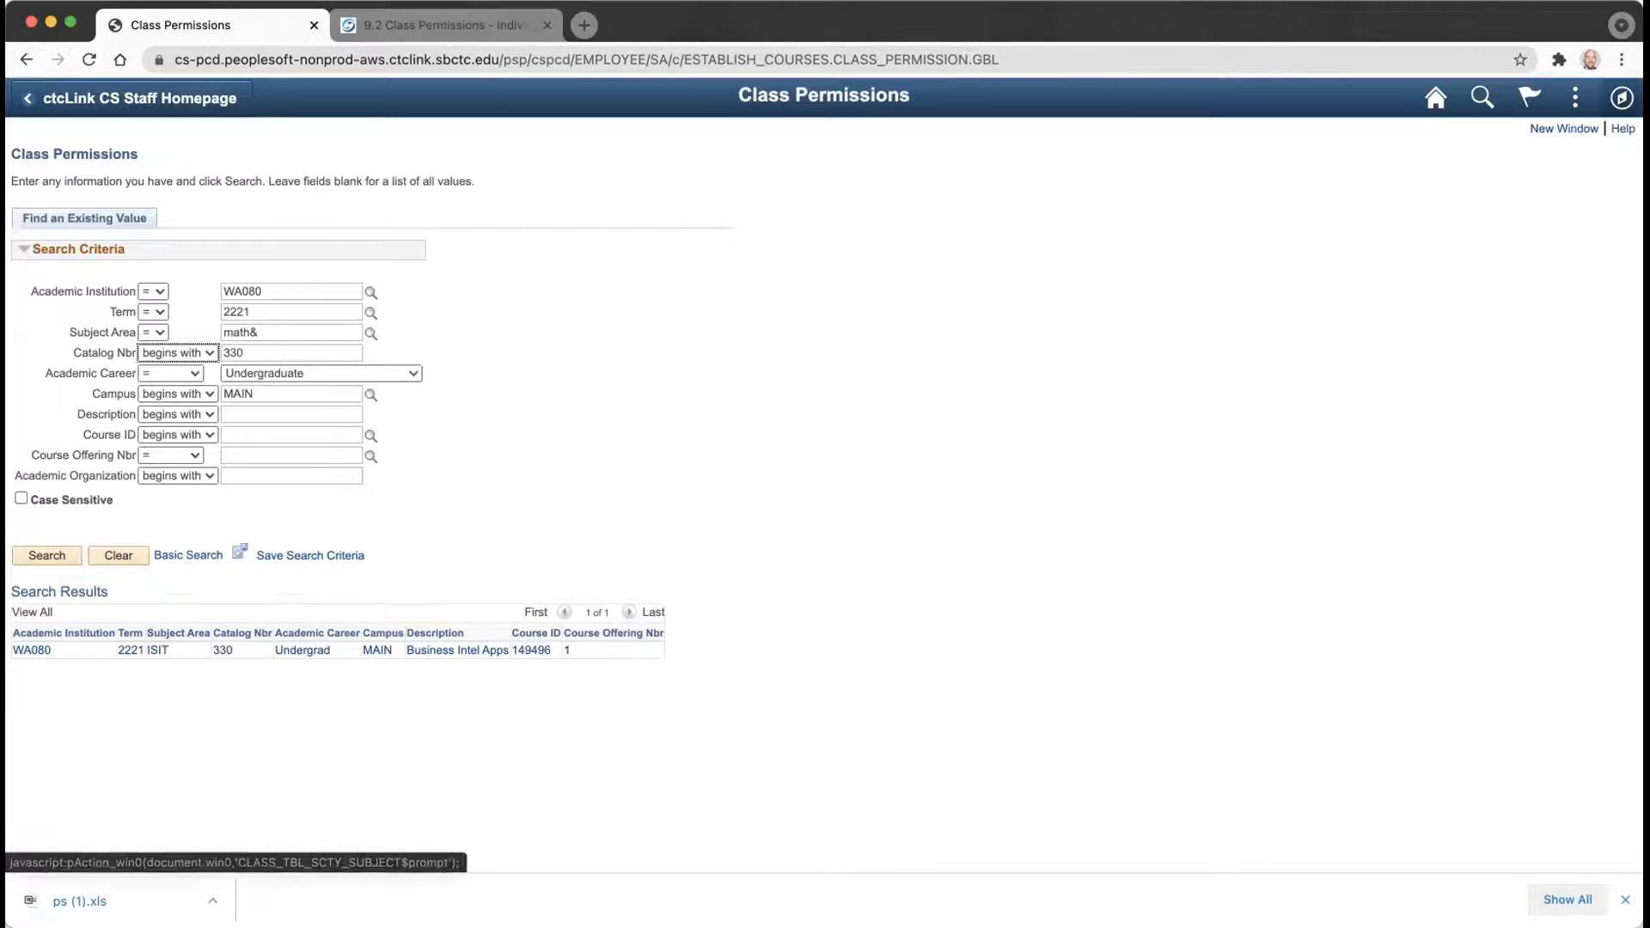
pyautogui.write('15')
pyautogui.press('BackSpace')
pyautogui.write('42')
pyautogui.press('Return')
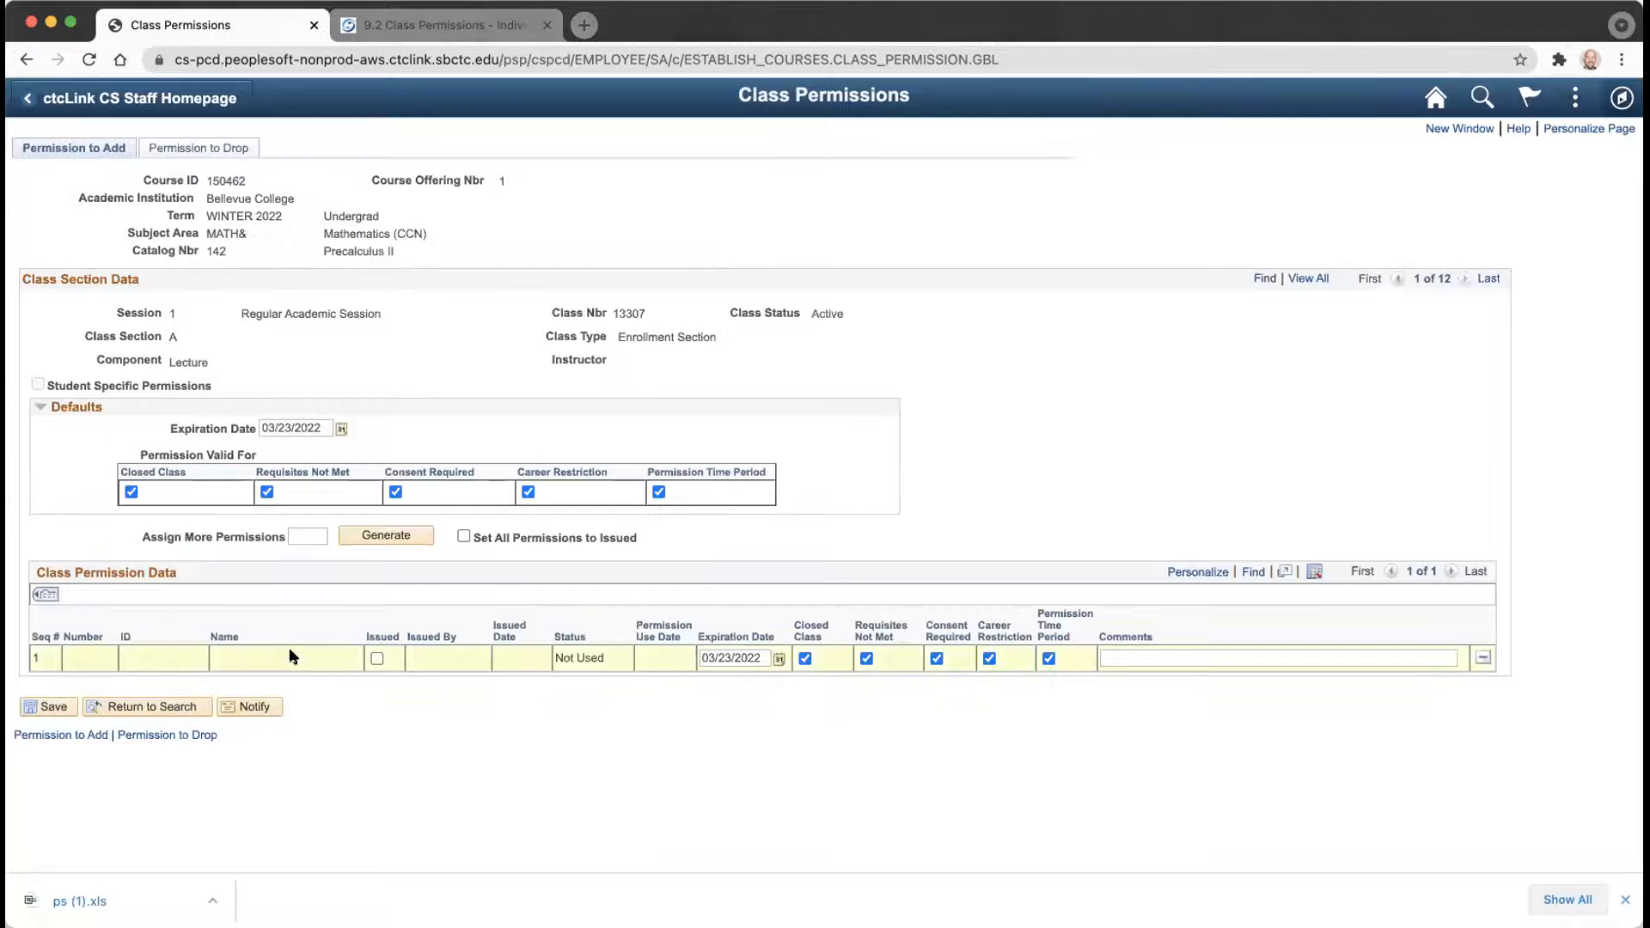
# Step ahead a few class sections, then show all twelve sections at once.
pyautogui.click(1463, 280)
pyautogui.click(1462, 281)
pyautogui.click(1462, 281)
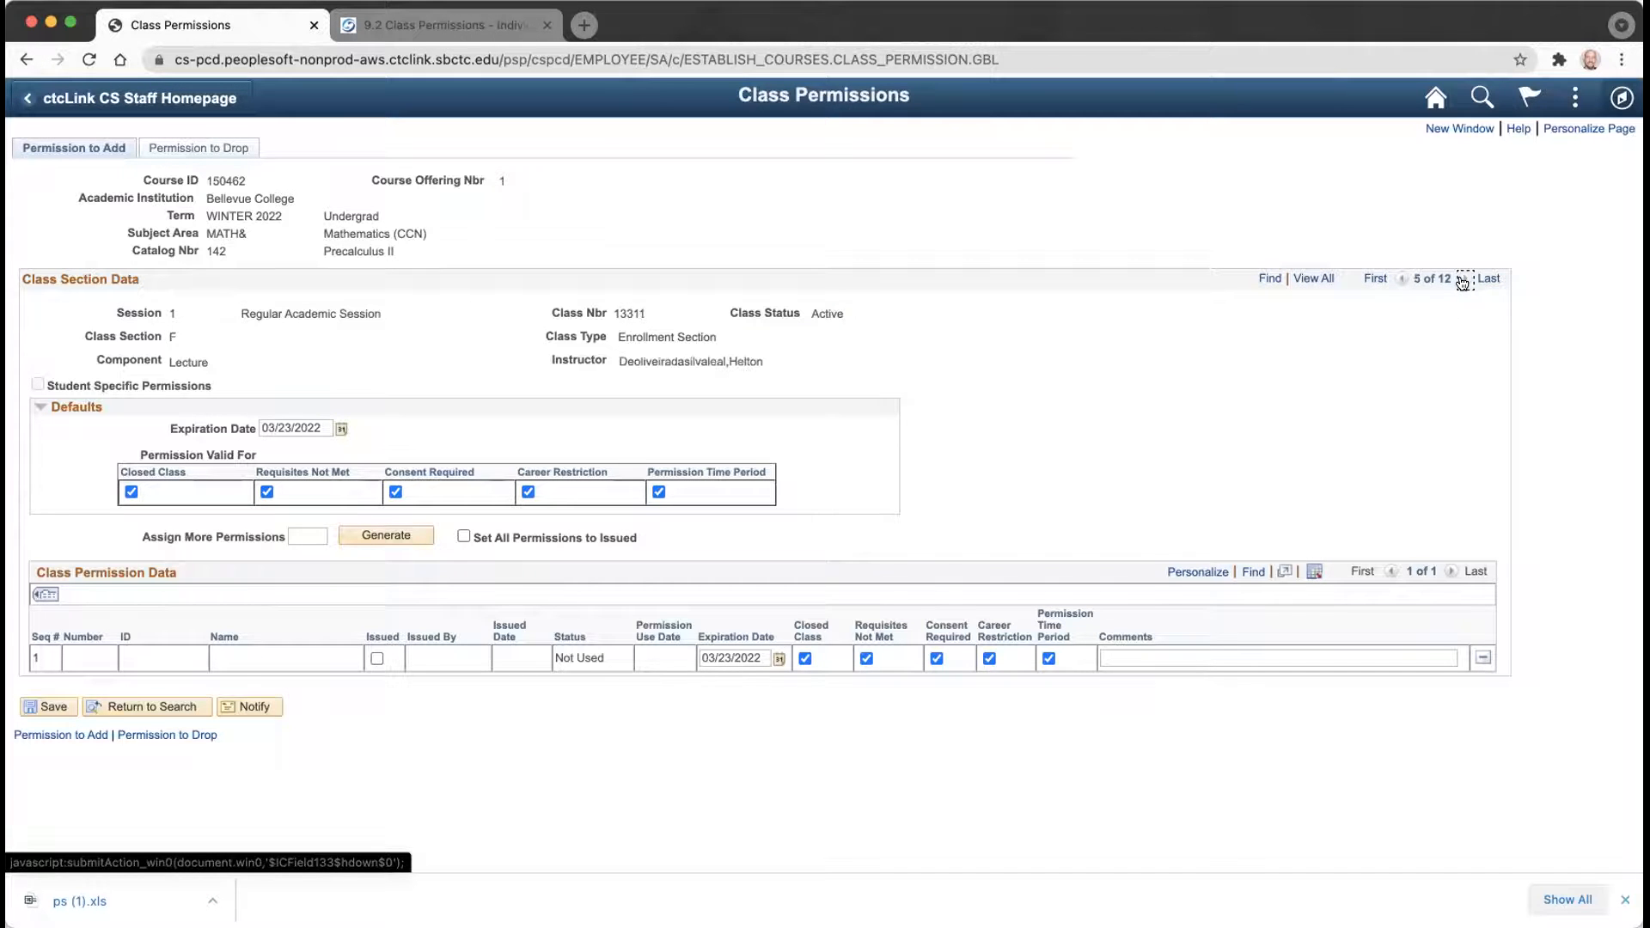
pyautogui.click(1313, 280)
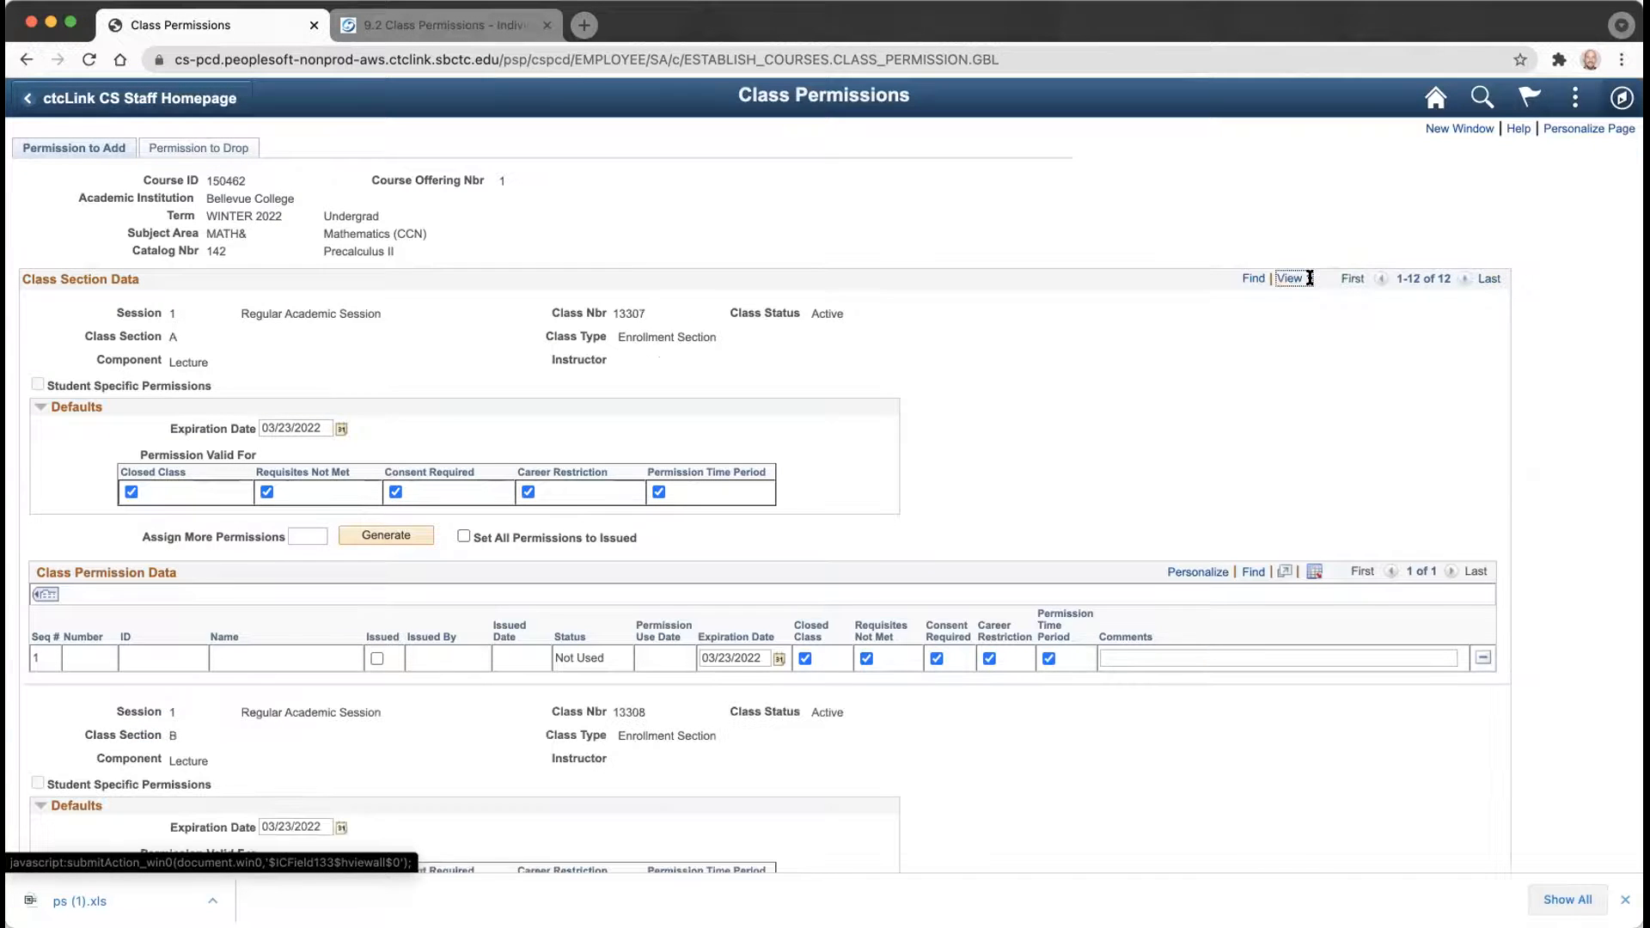
# Scroll through the stacked sections, then switch back to one section at a time.
pyautogui.scroll(-8, 1253, 456)
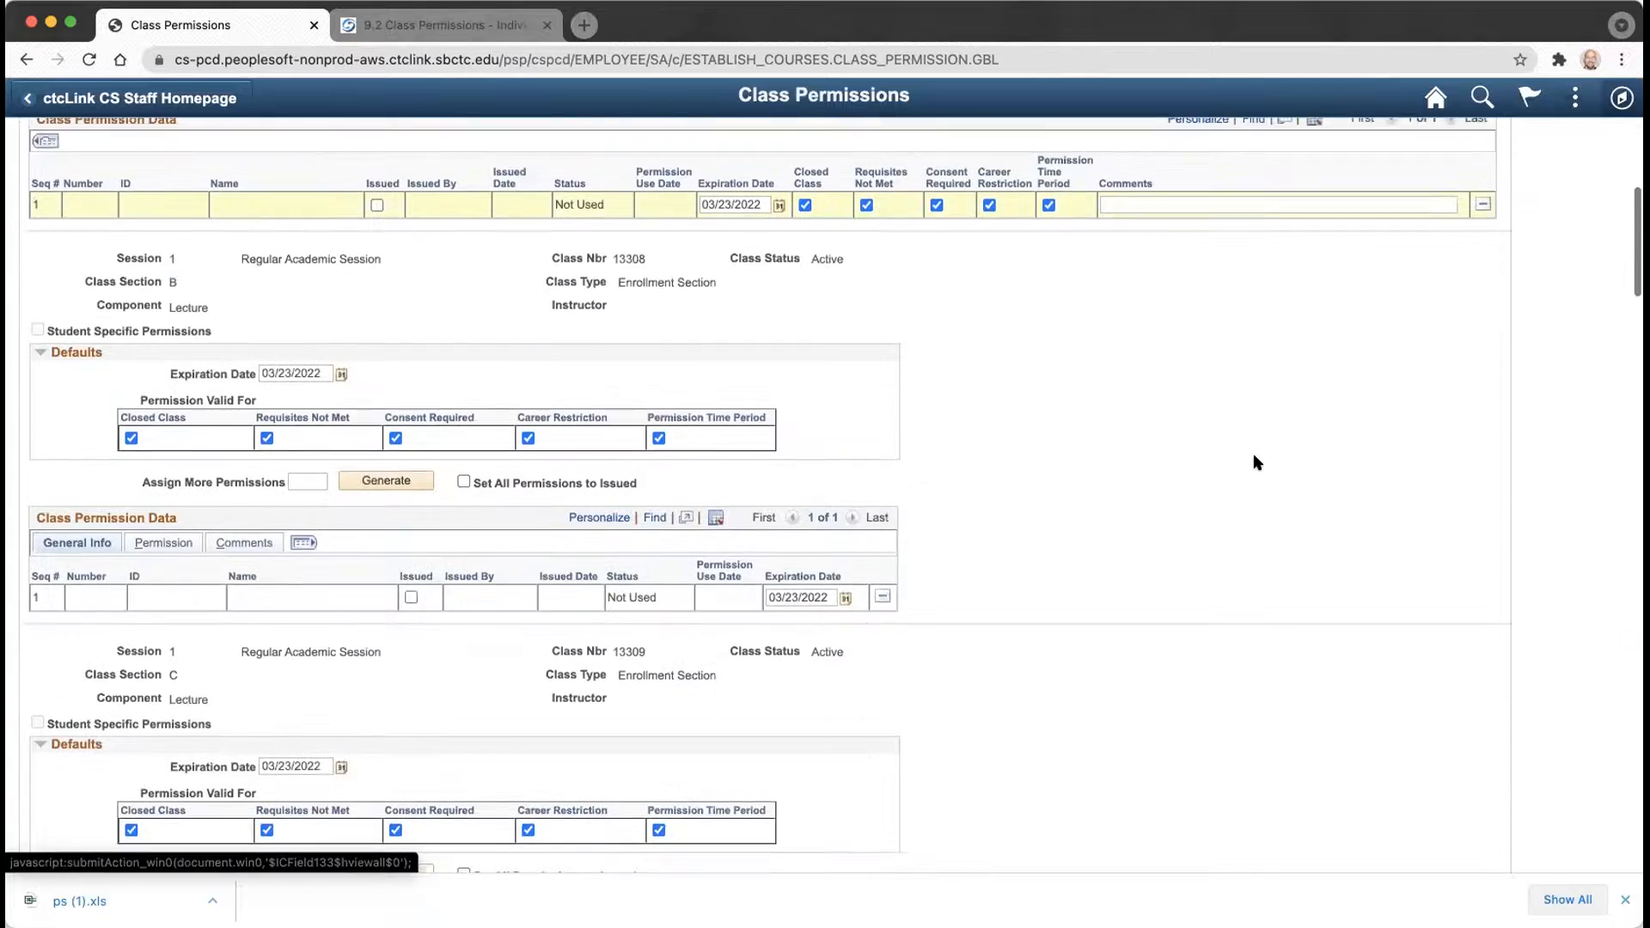
pyautogui.scroll(-8, 1254, 456)
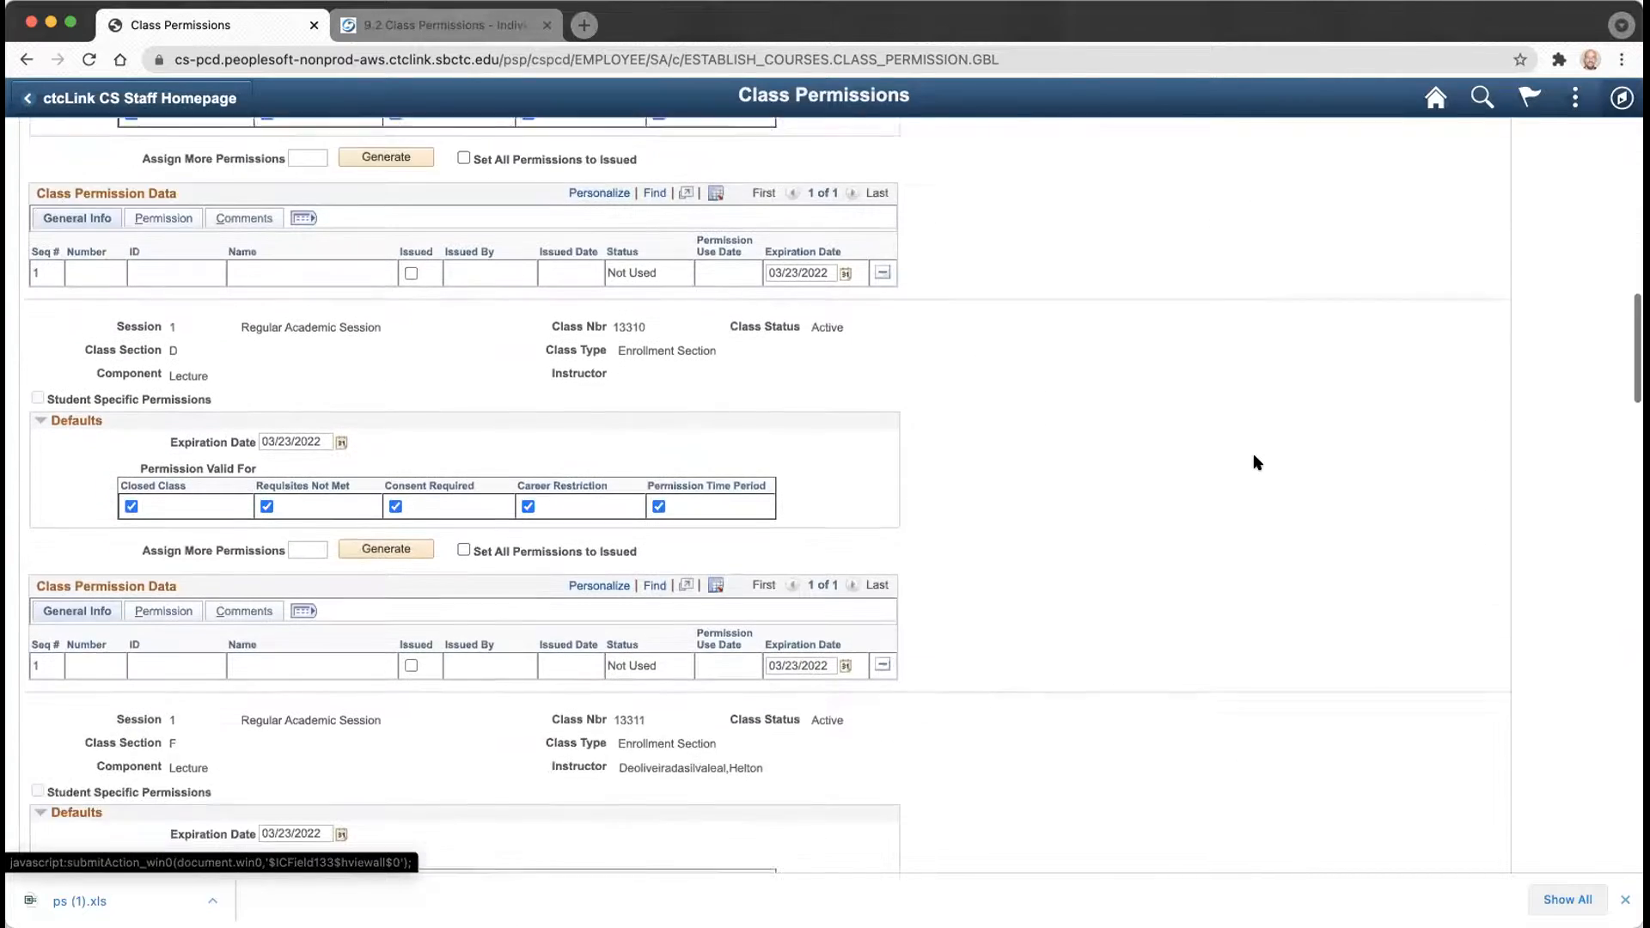
pyautogui.scroll(-8, 1255, 461)
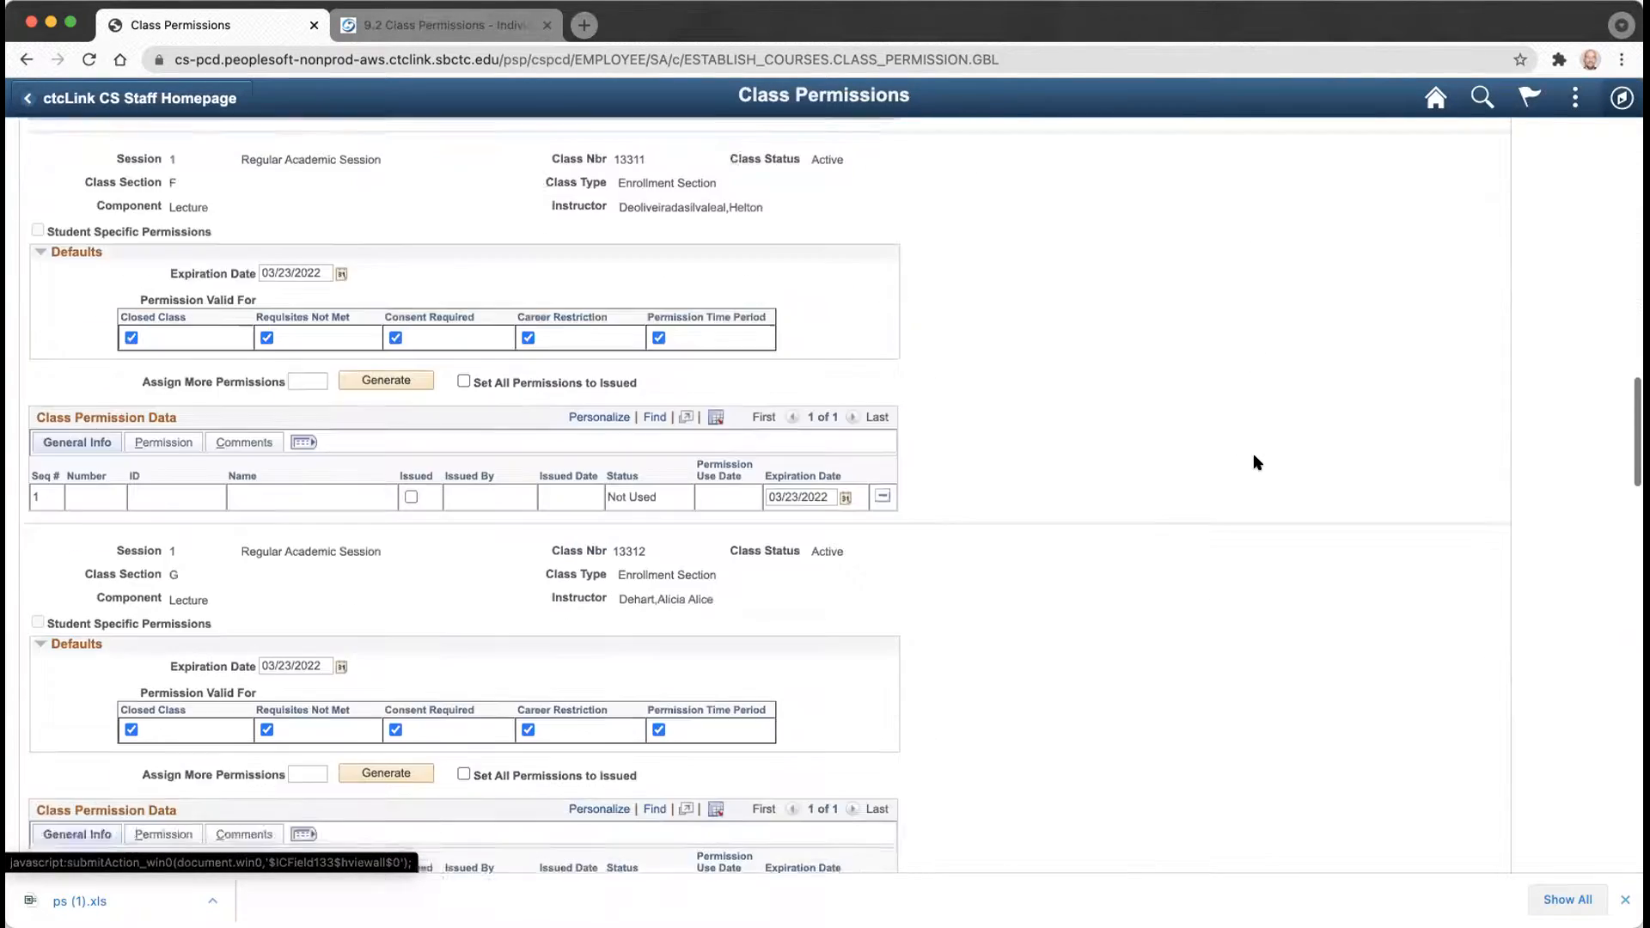
pyautogui.scroll(-8, 1254, 462)
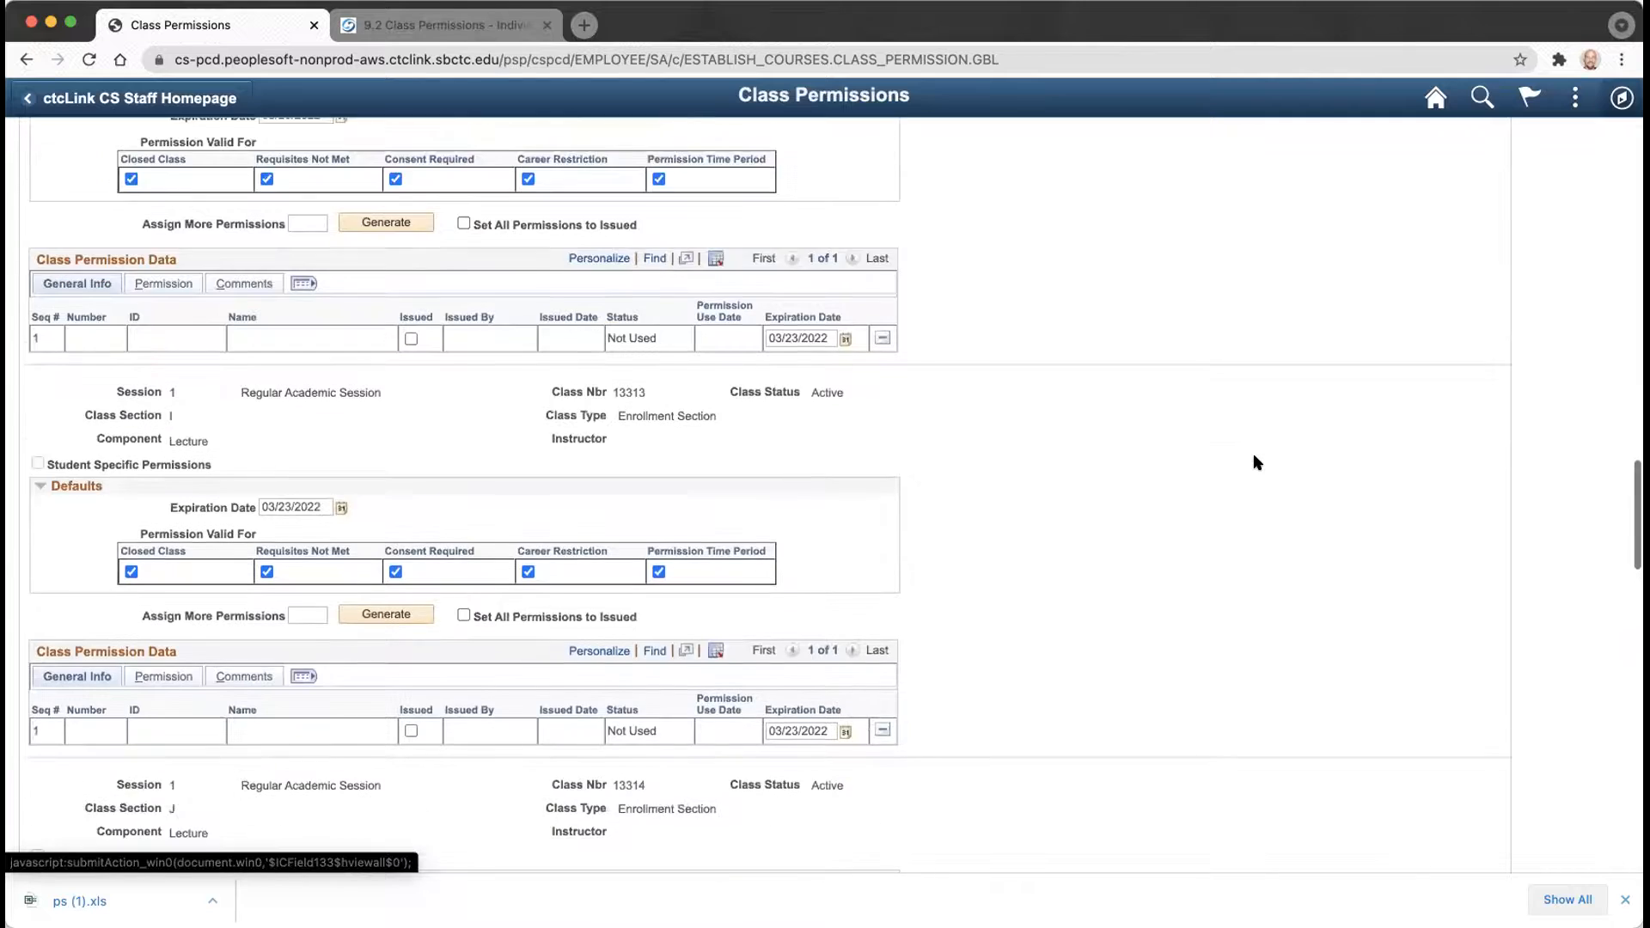
pyautogui.scroll(10, 1254, 461)
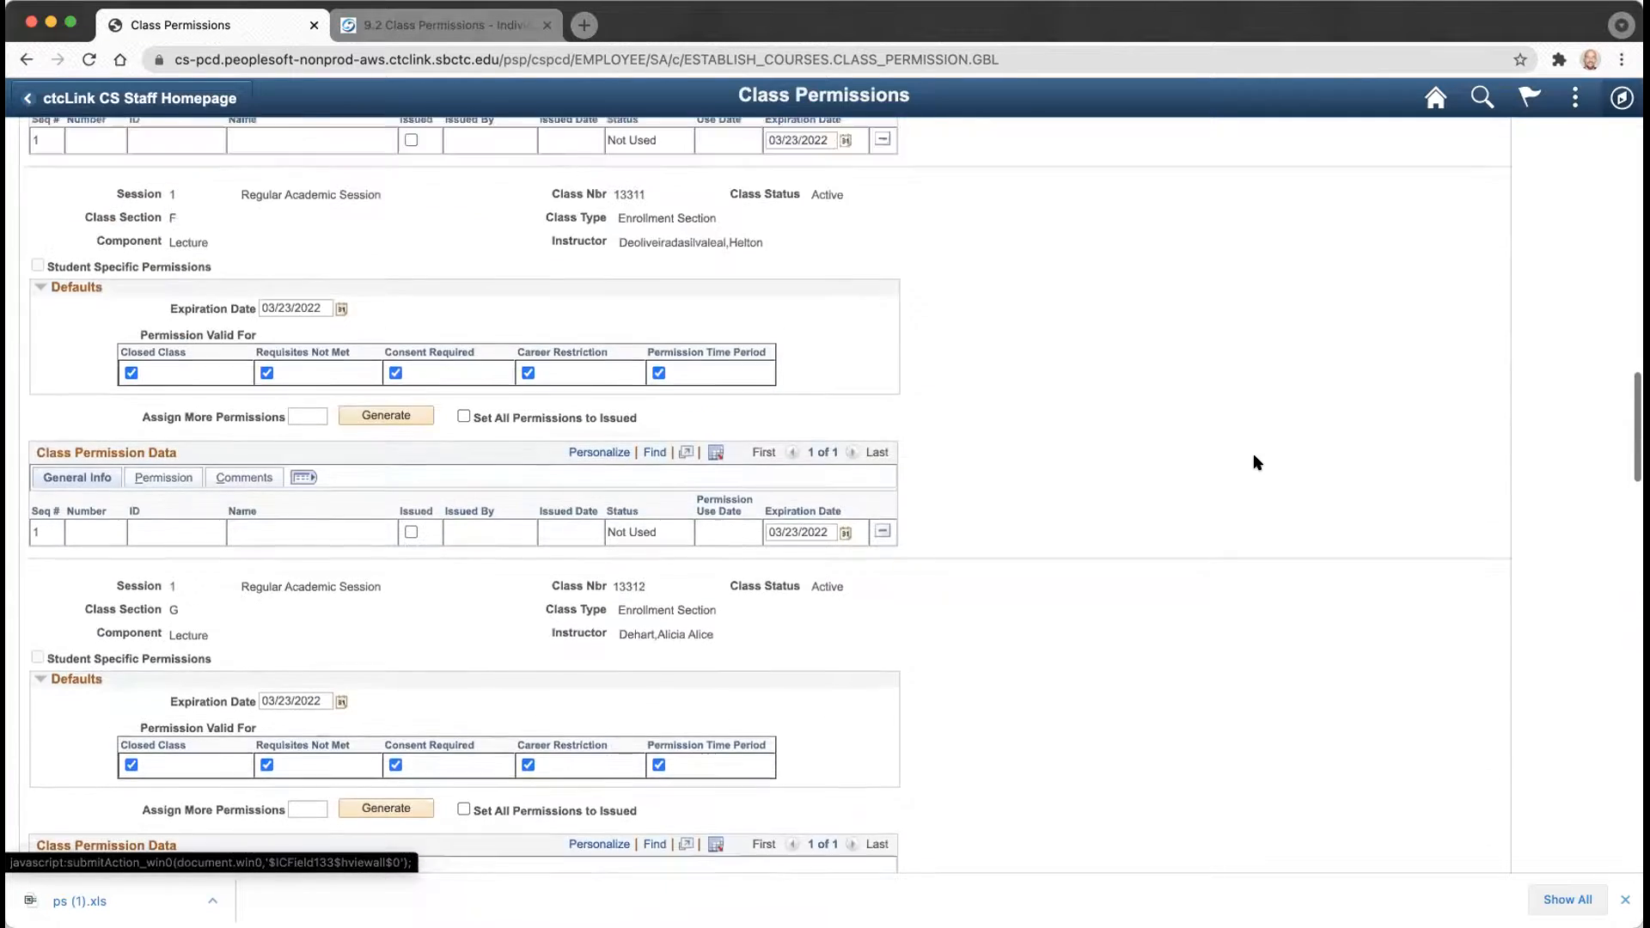
pyautogui.scroll(12, 1254, 461)
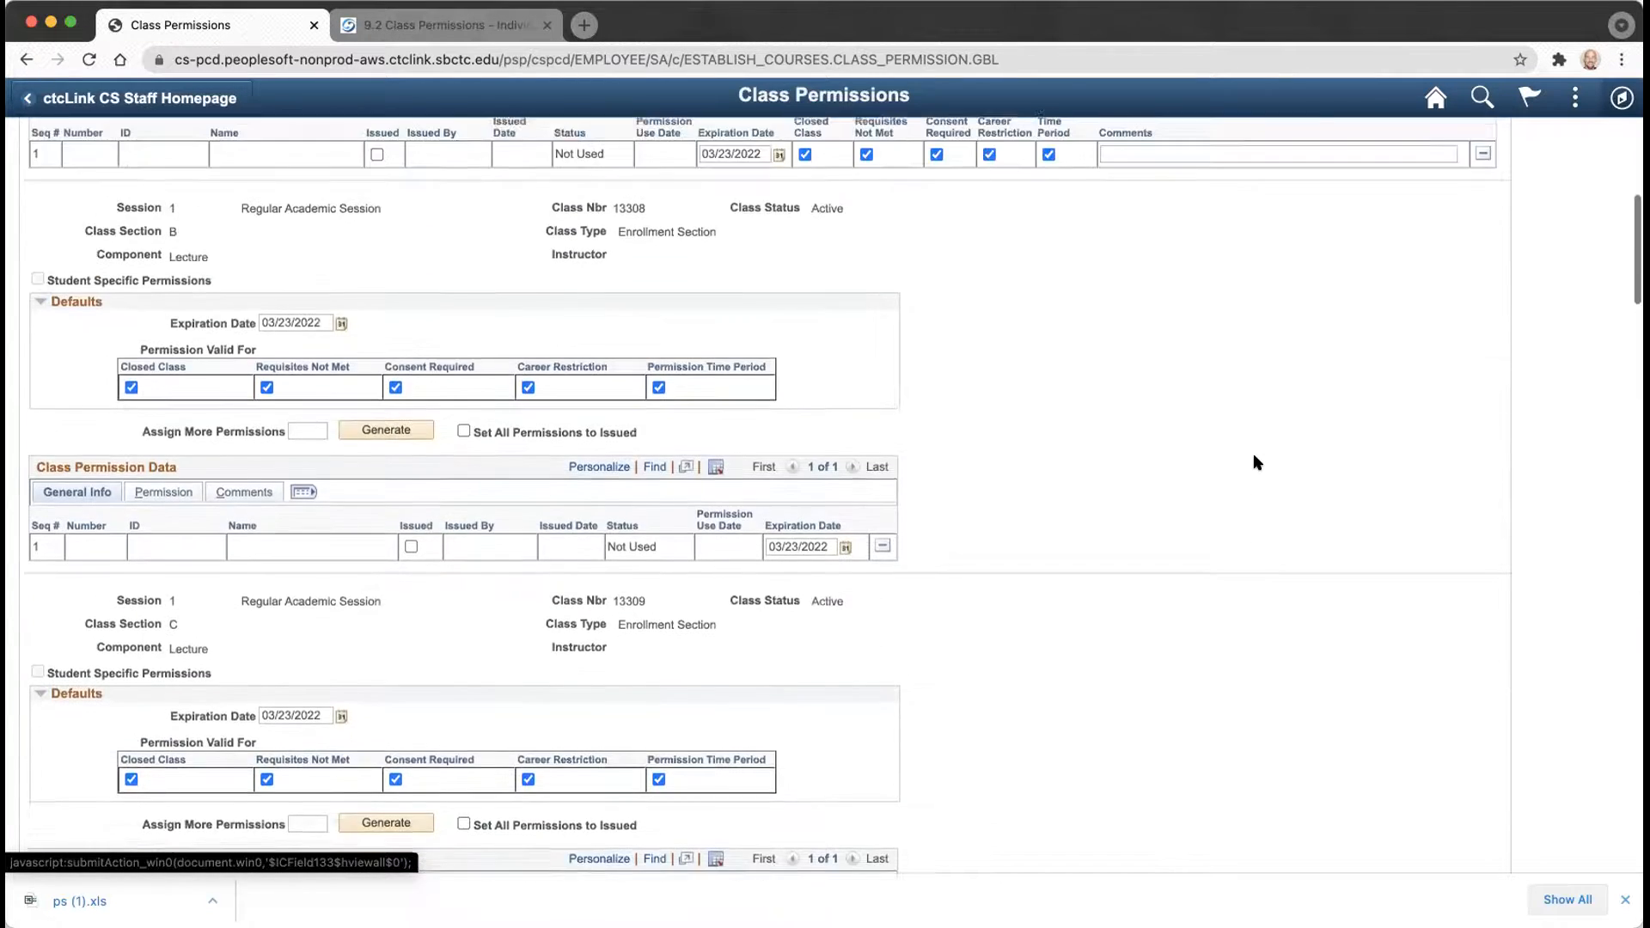
pyautogui.scroll(6, 1253, 462)
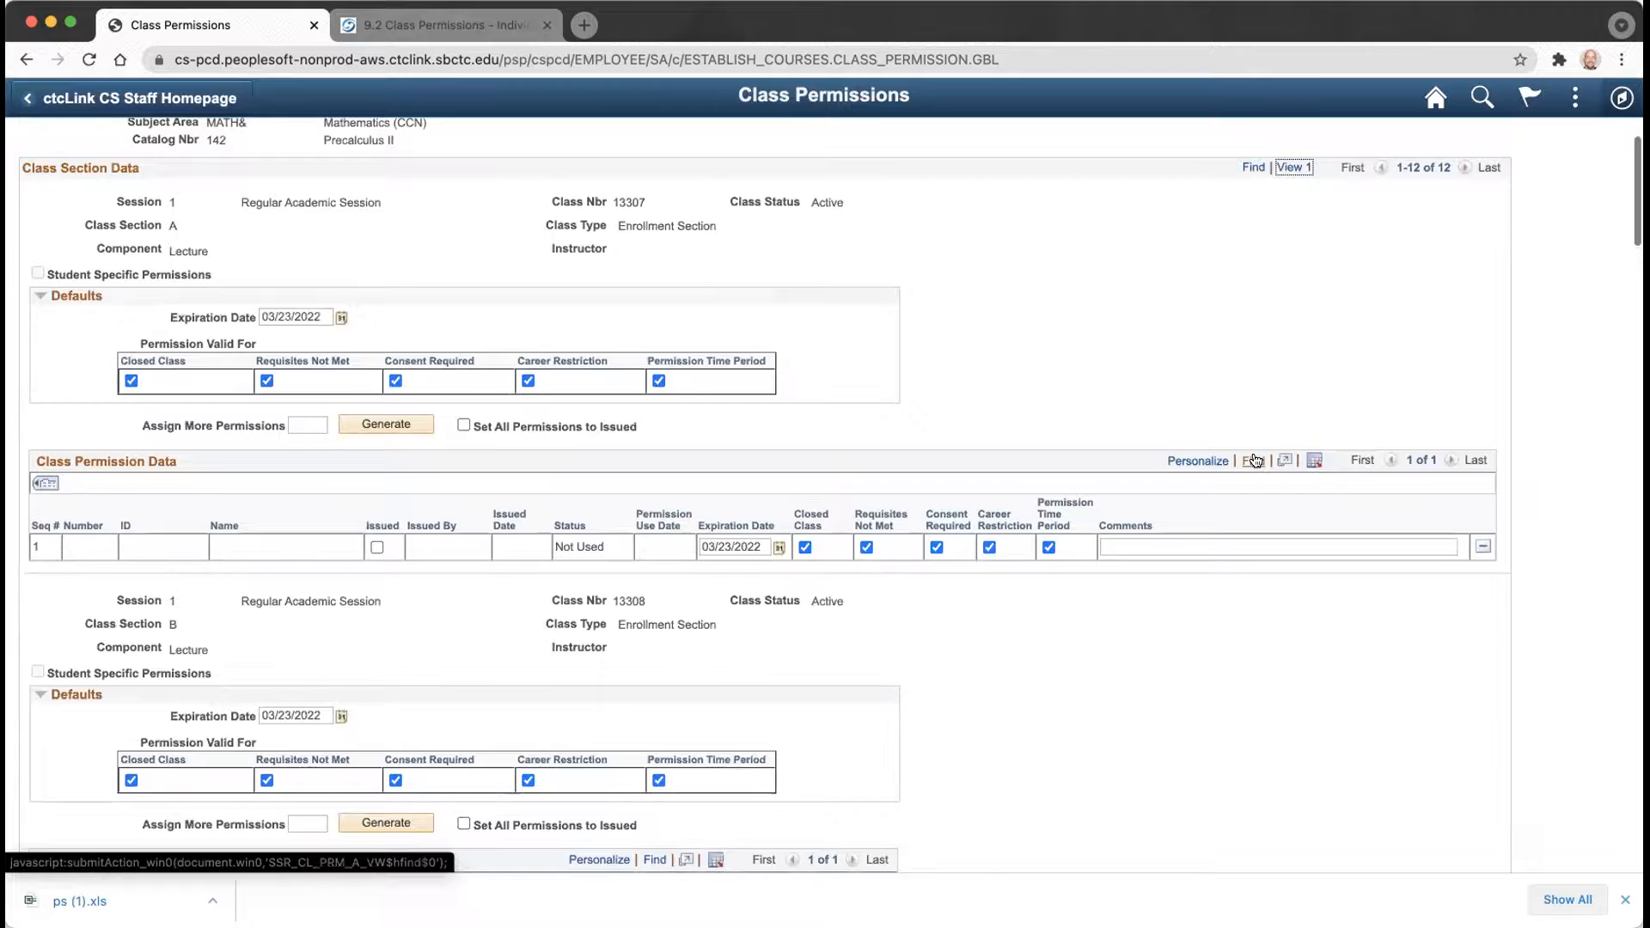
pyautogui.scroll(1, 1255, 461)
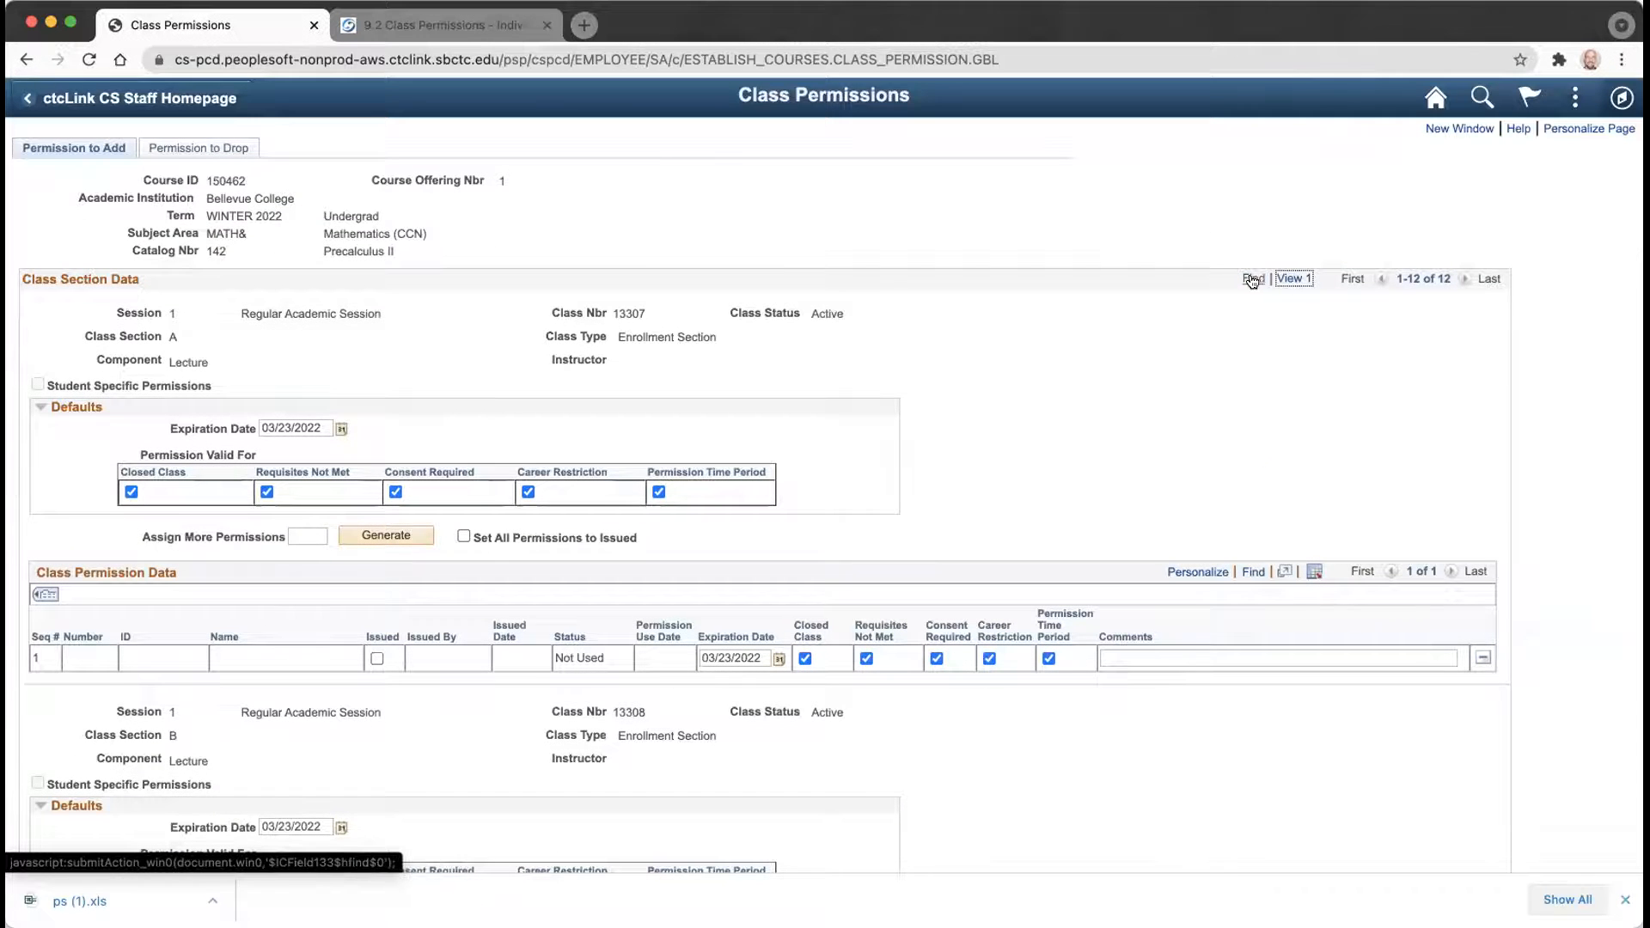
pyautogui.click(1281, 280)
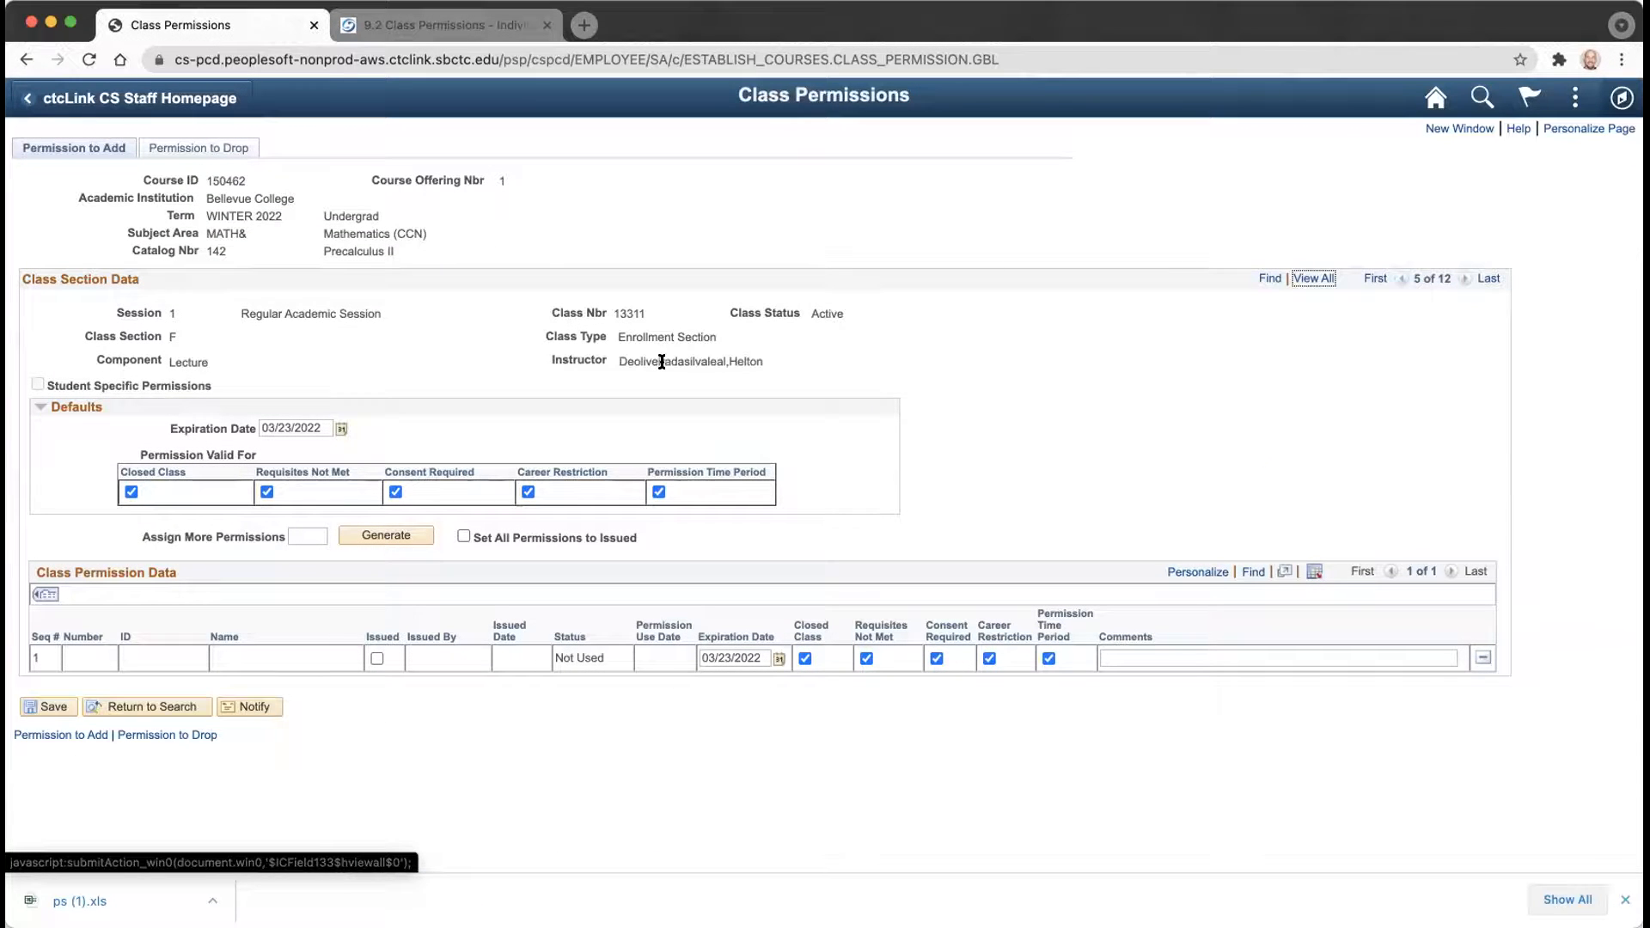
# Page forward through sections G, I and OAS up to section E (11 of 12).
pyautogui.click(1463, 279)
pyautogui.click(1462, 282)
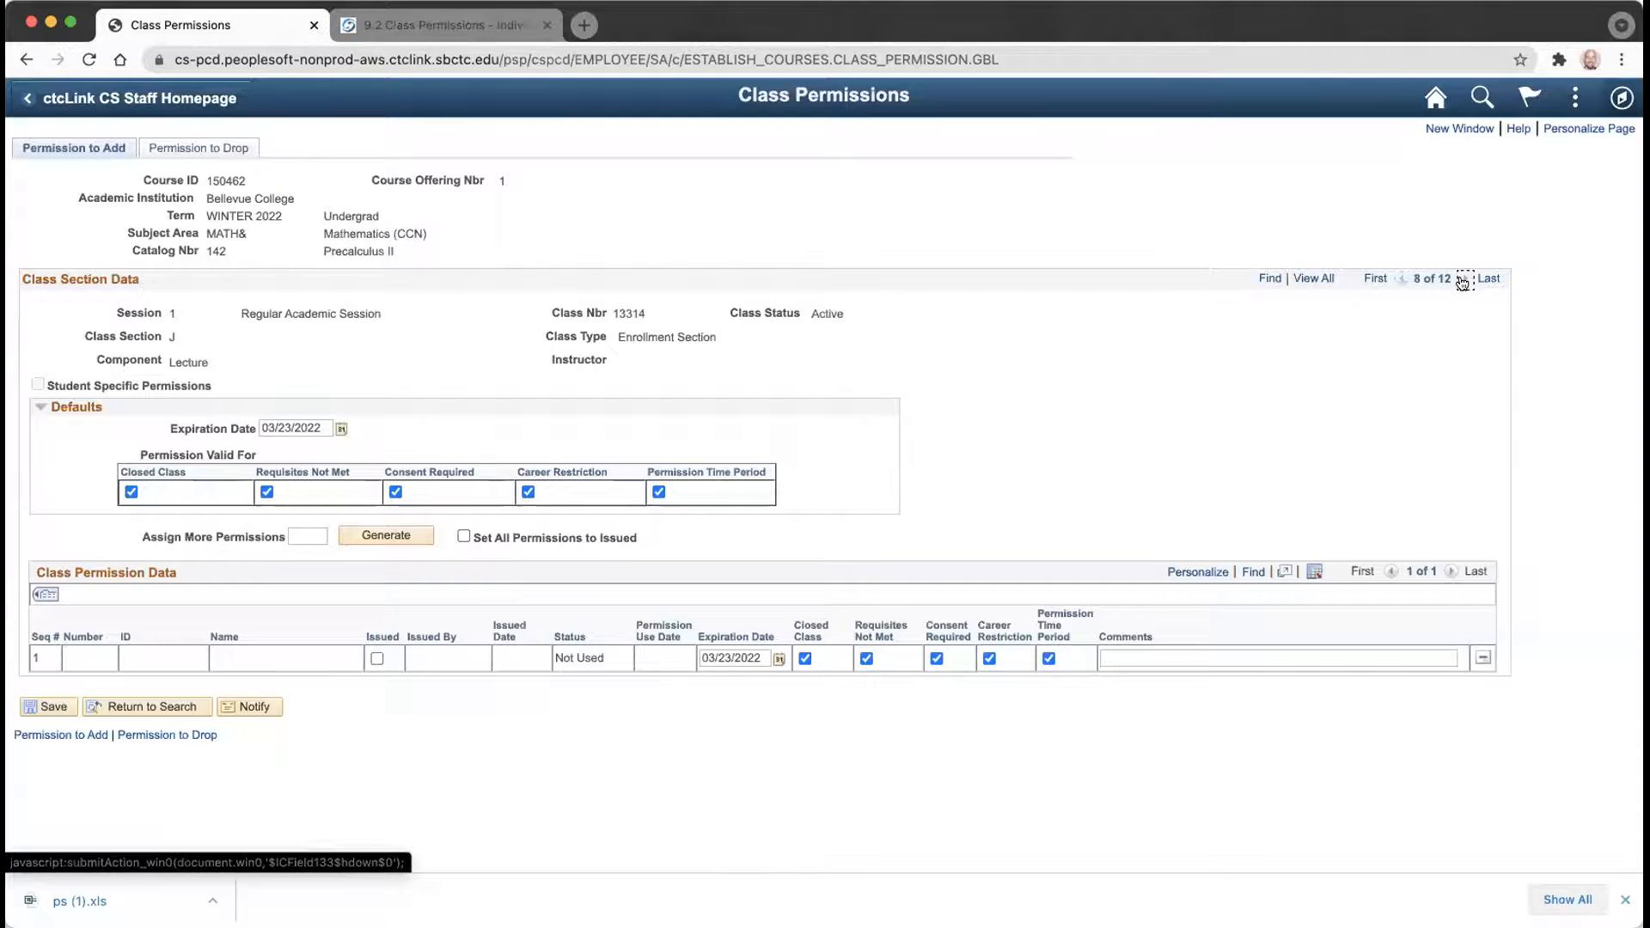
pyautogui.click(1402, 279)
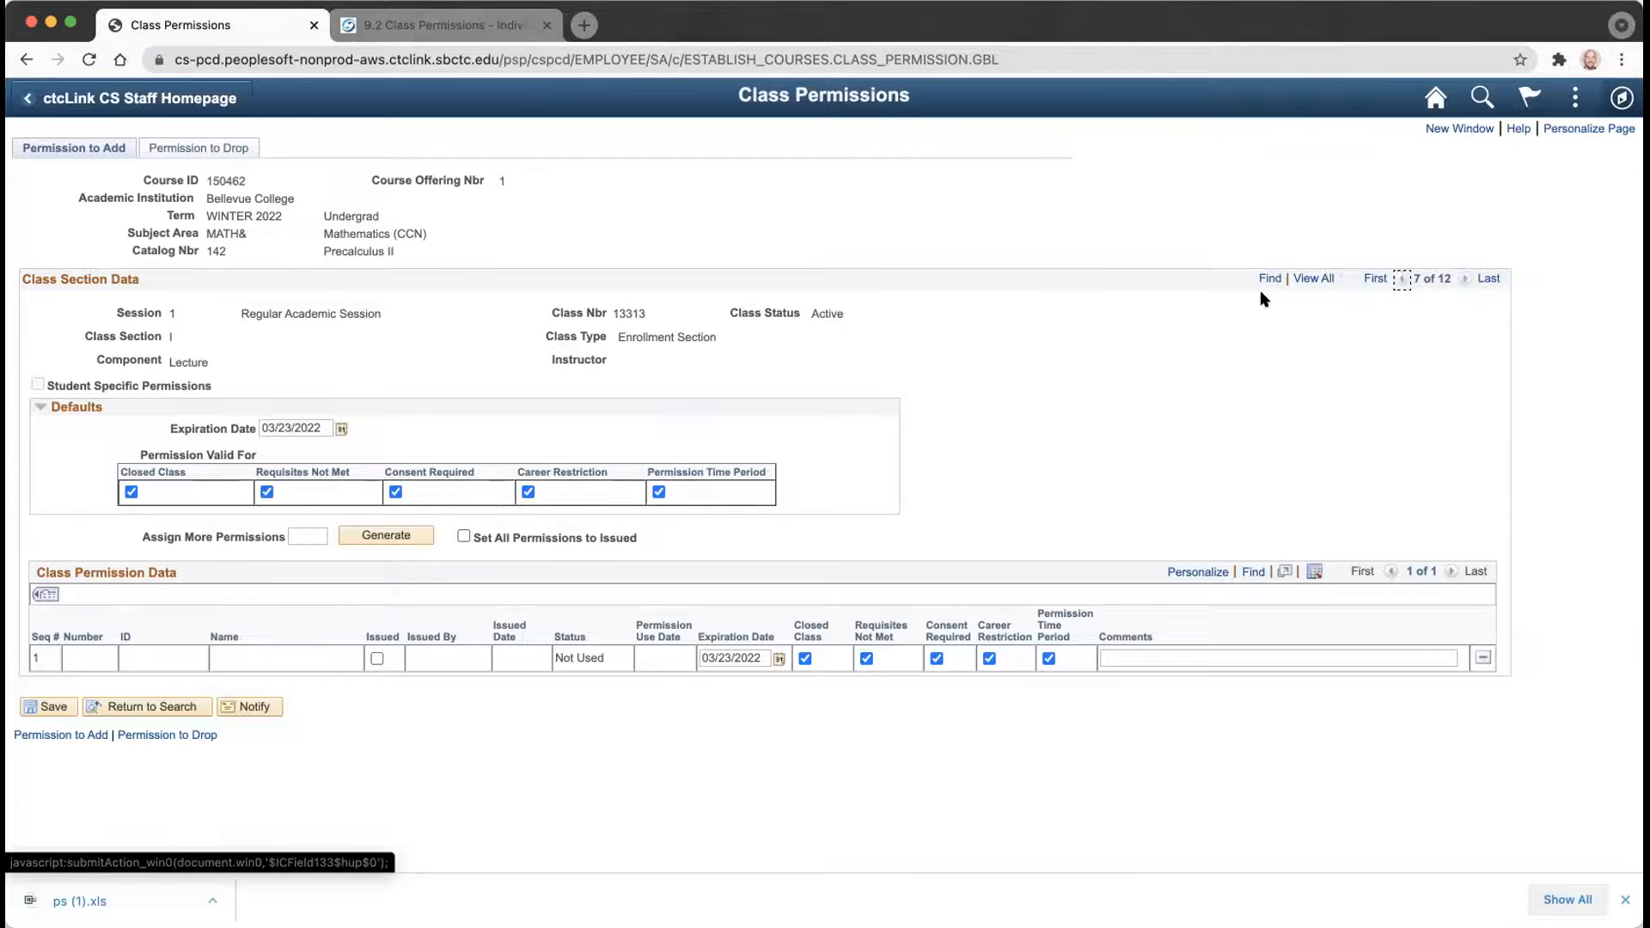
pyautogui.click(1462, 281)
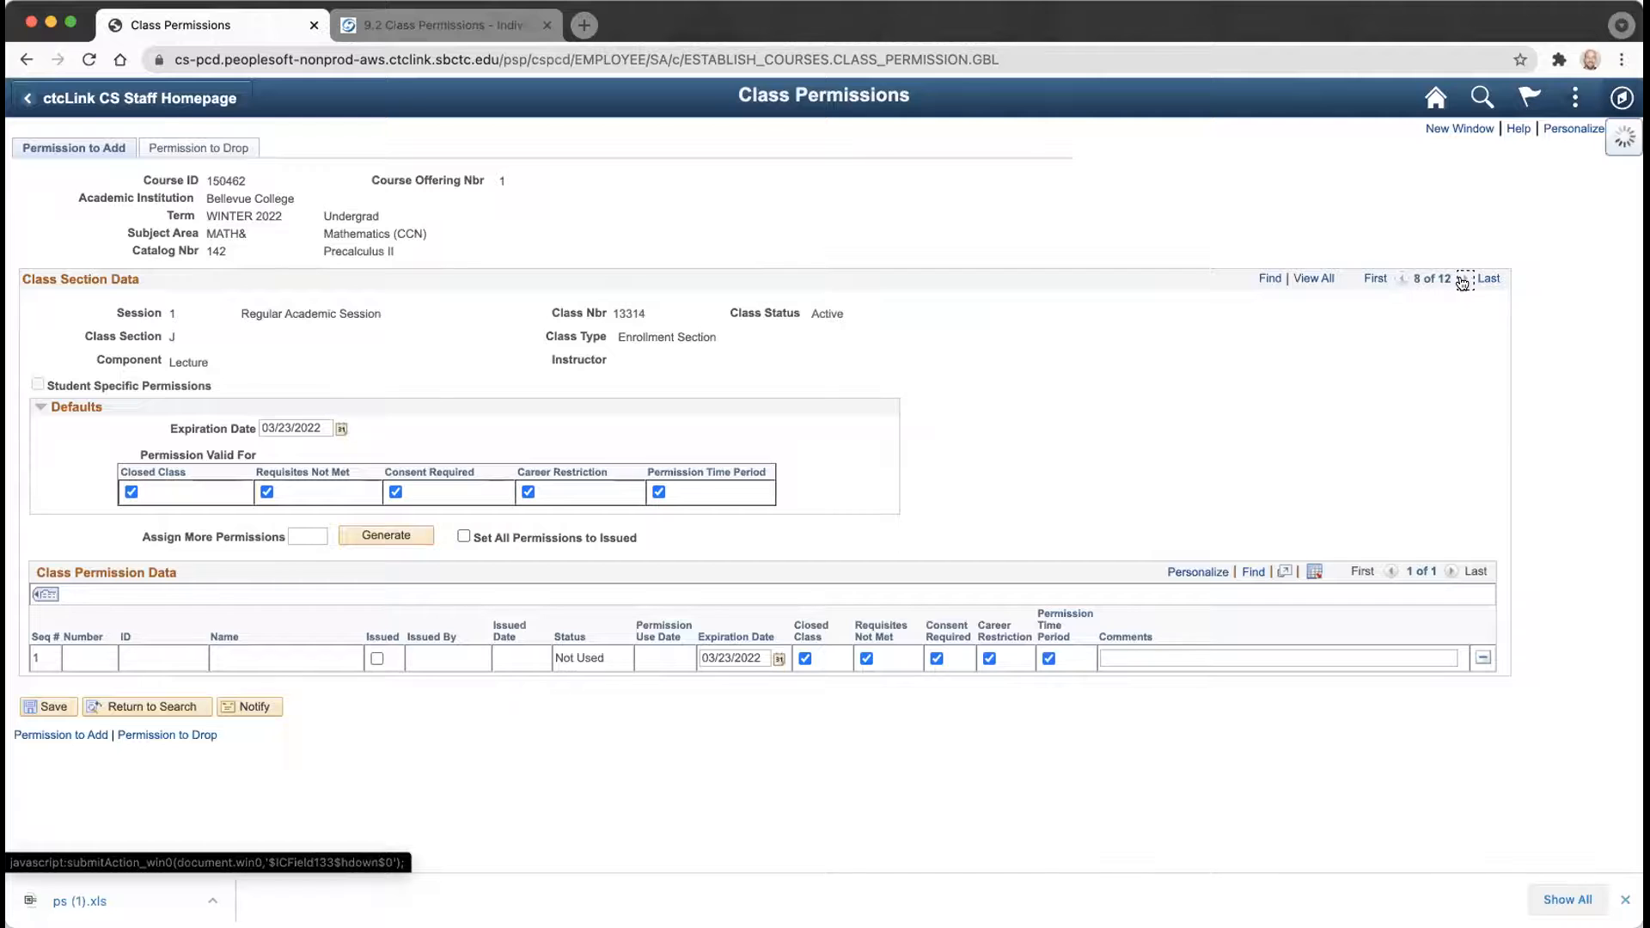
pyautogui.click(1461, 281)
pyautogui.click(1460, 281)
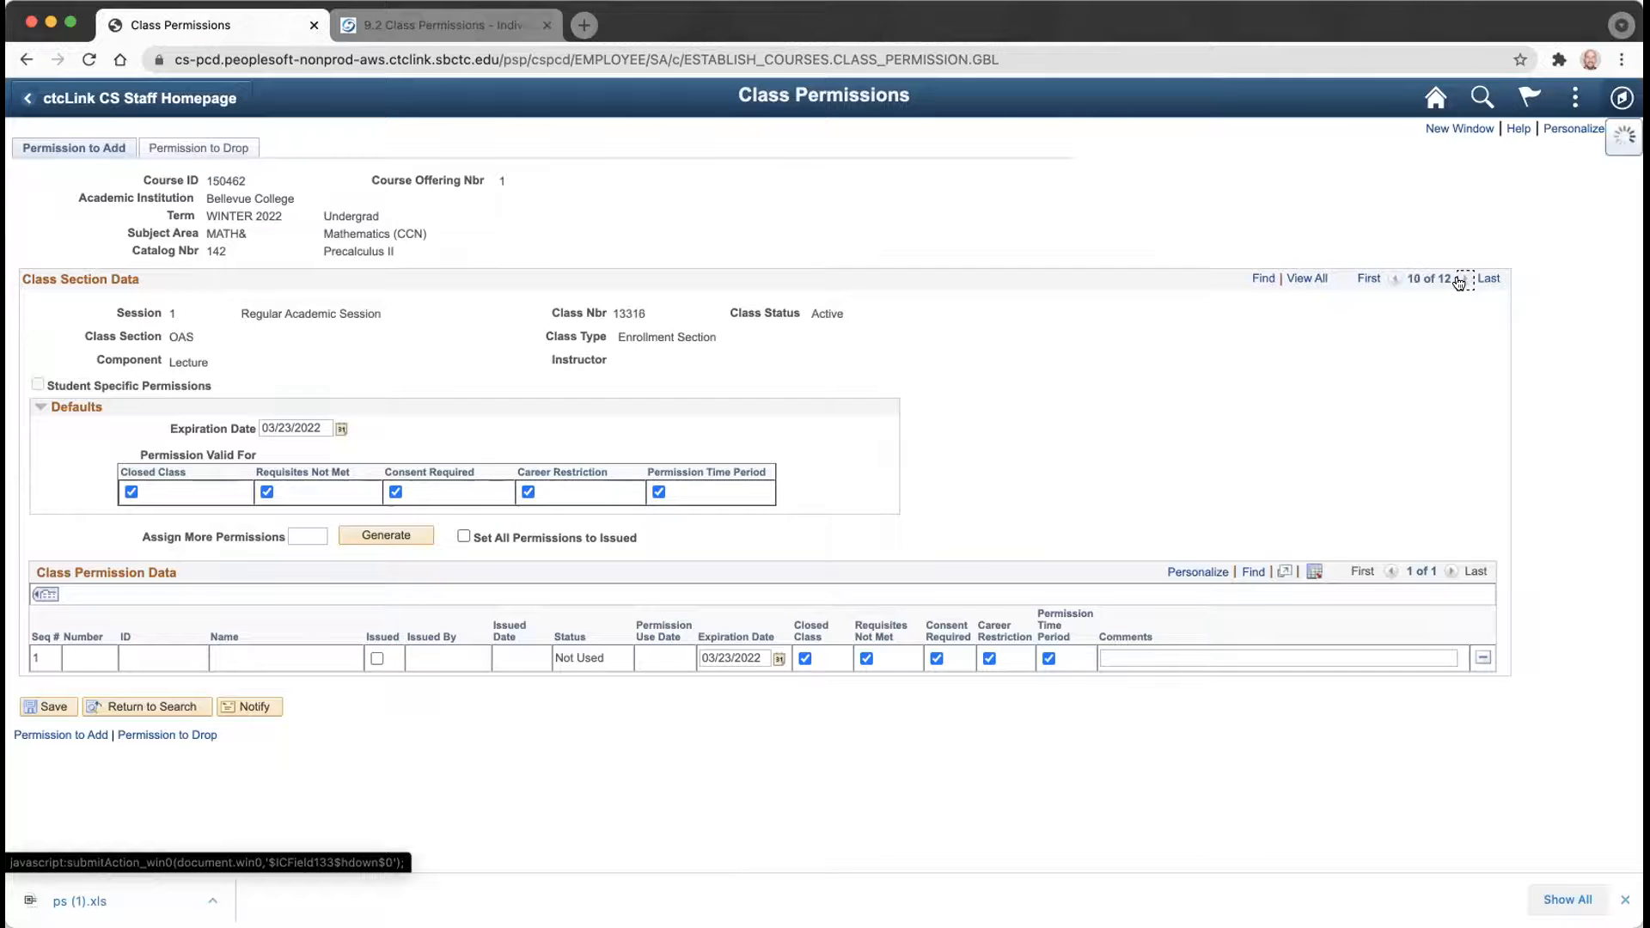
# Step back through OAS, J, I, G, F and D to section A, class 13307.
pyautogui.click(1393, 282)
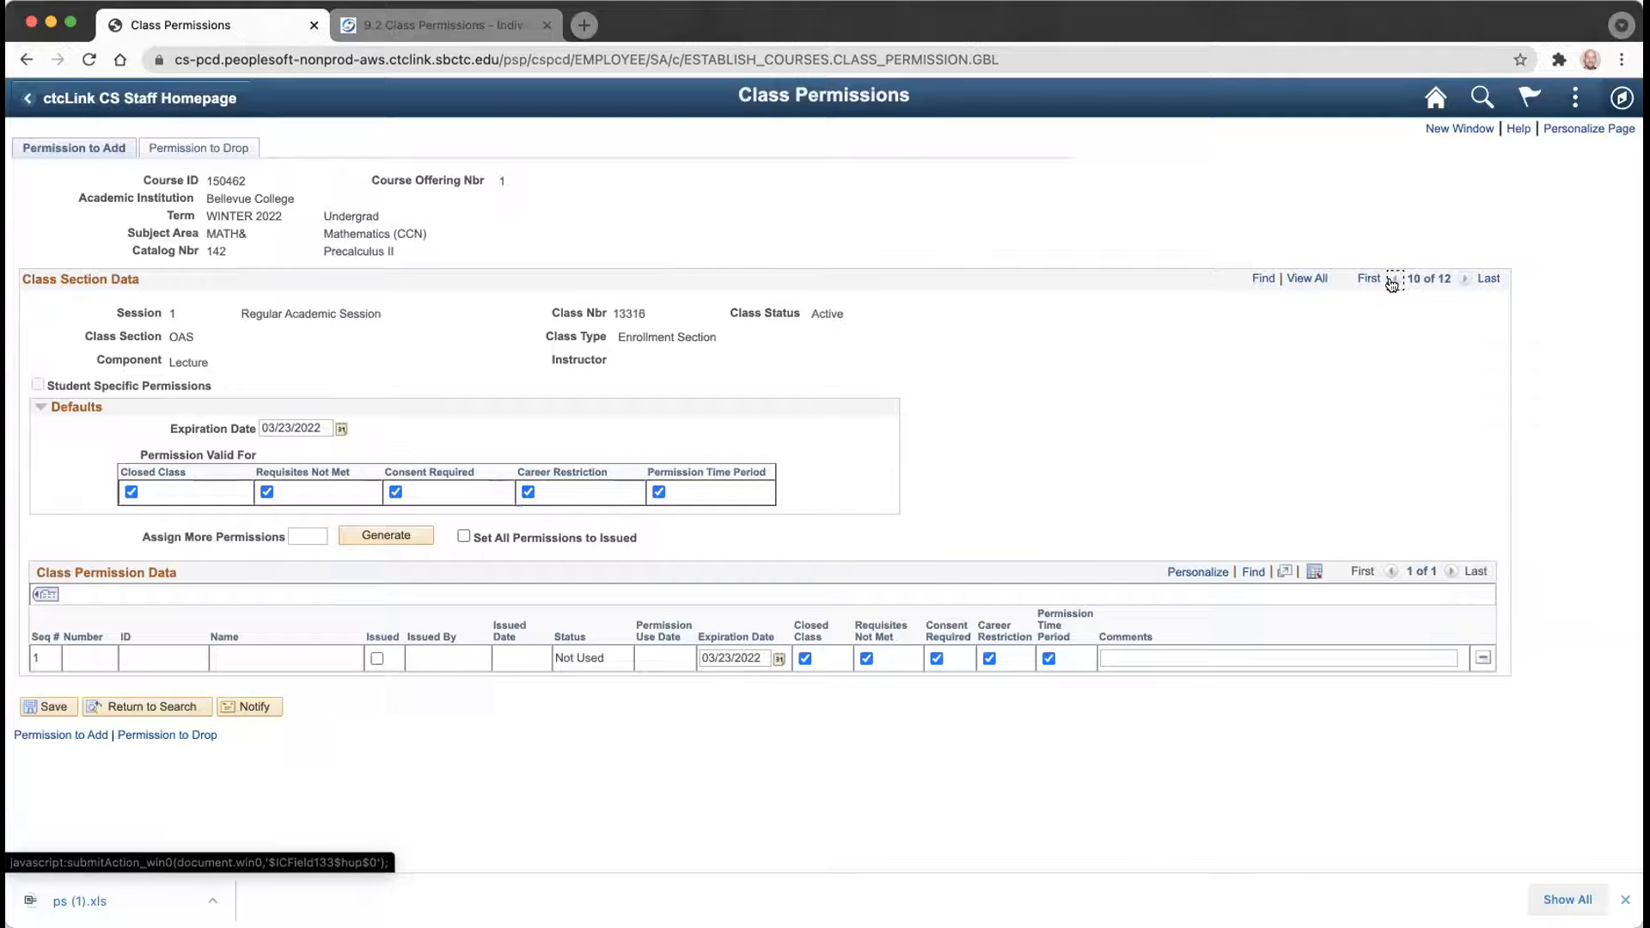
pyautogui.click(1393, 281)
pyautogui.click(1393, 282)
pyautogui.click(1393, 282)
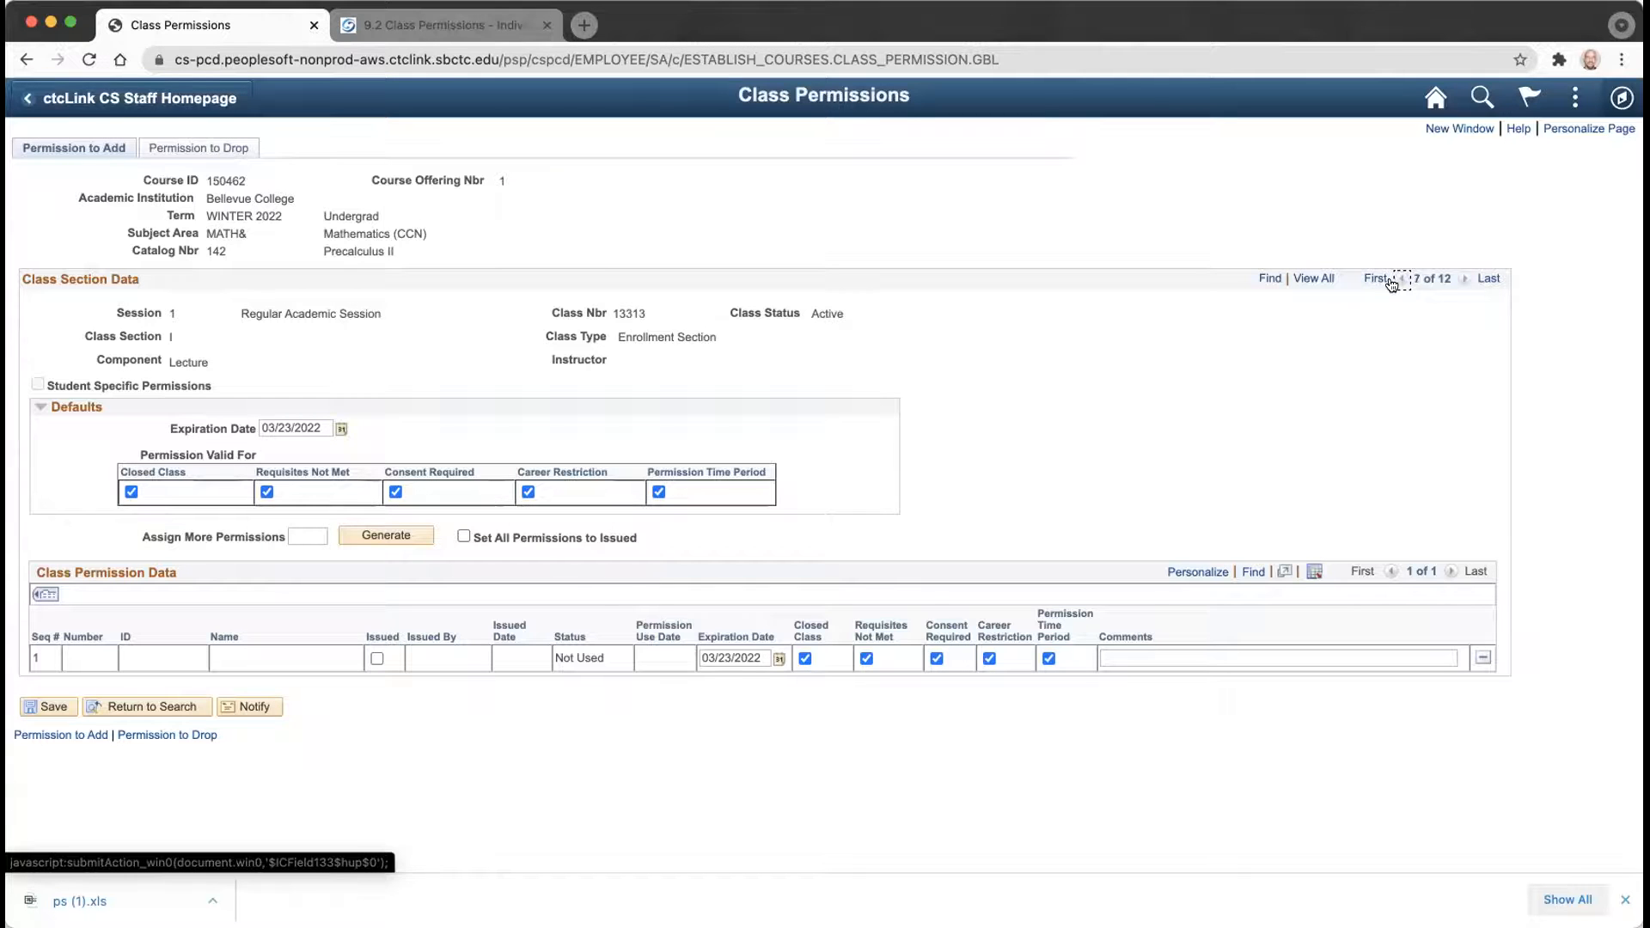
pyautogui.click(1394, 282)
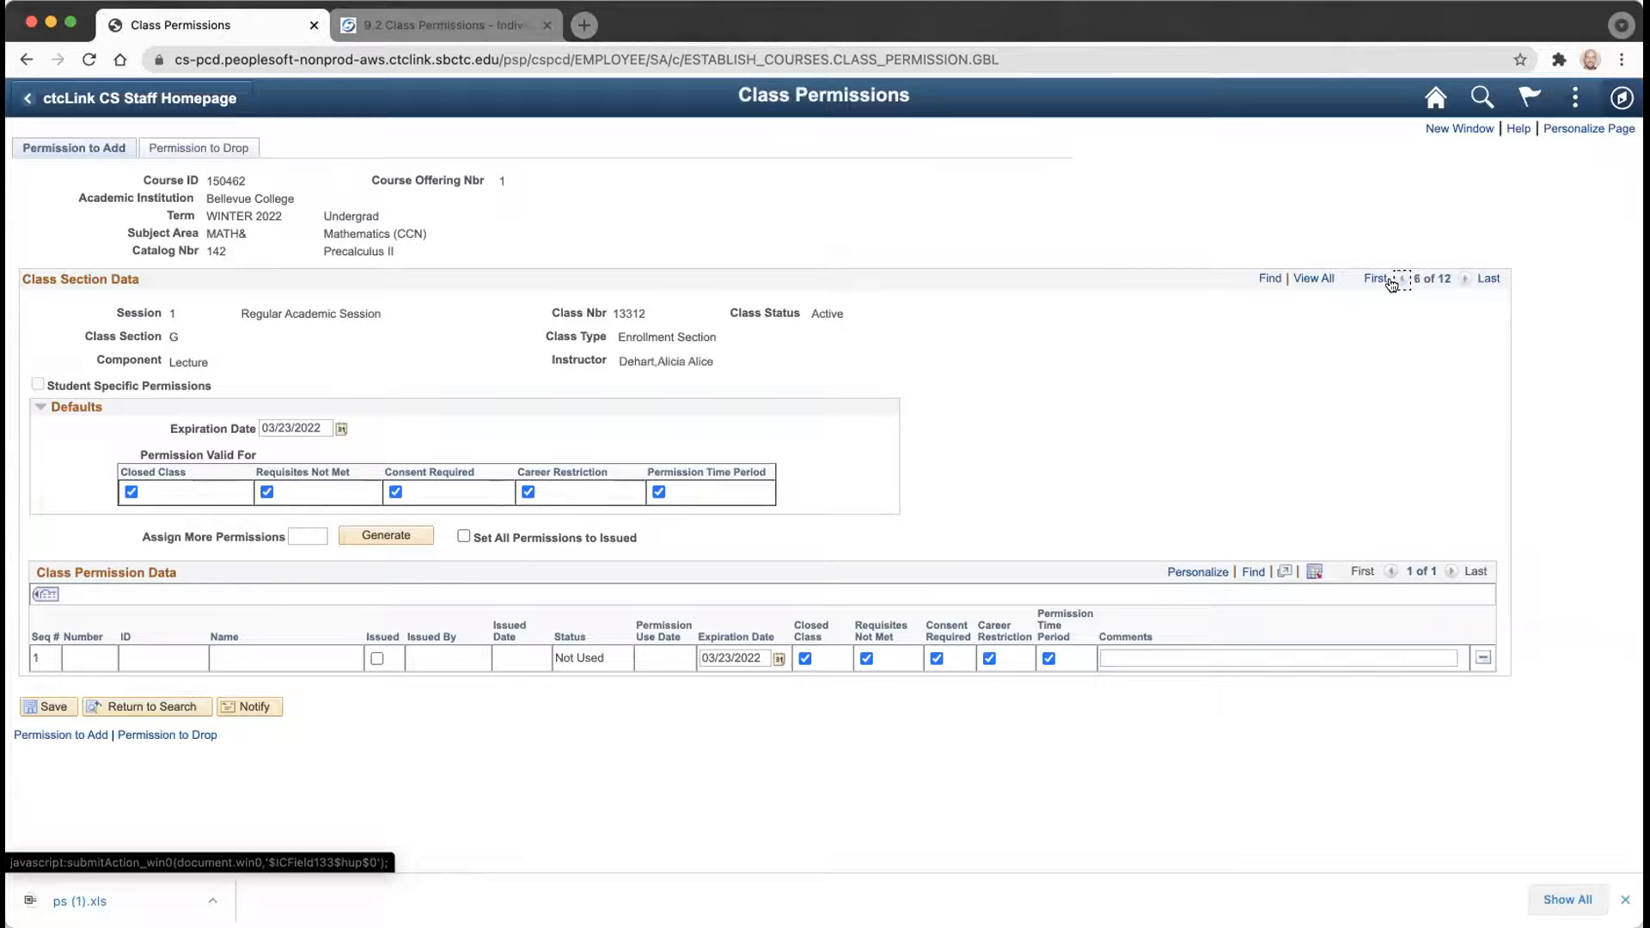
pyautogui.click(1393, 282)
pyautogui.click(1394, 282)
pyautogui.click(1401, 282)
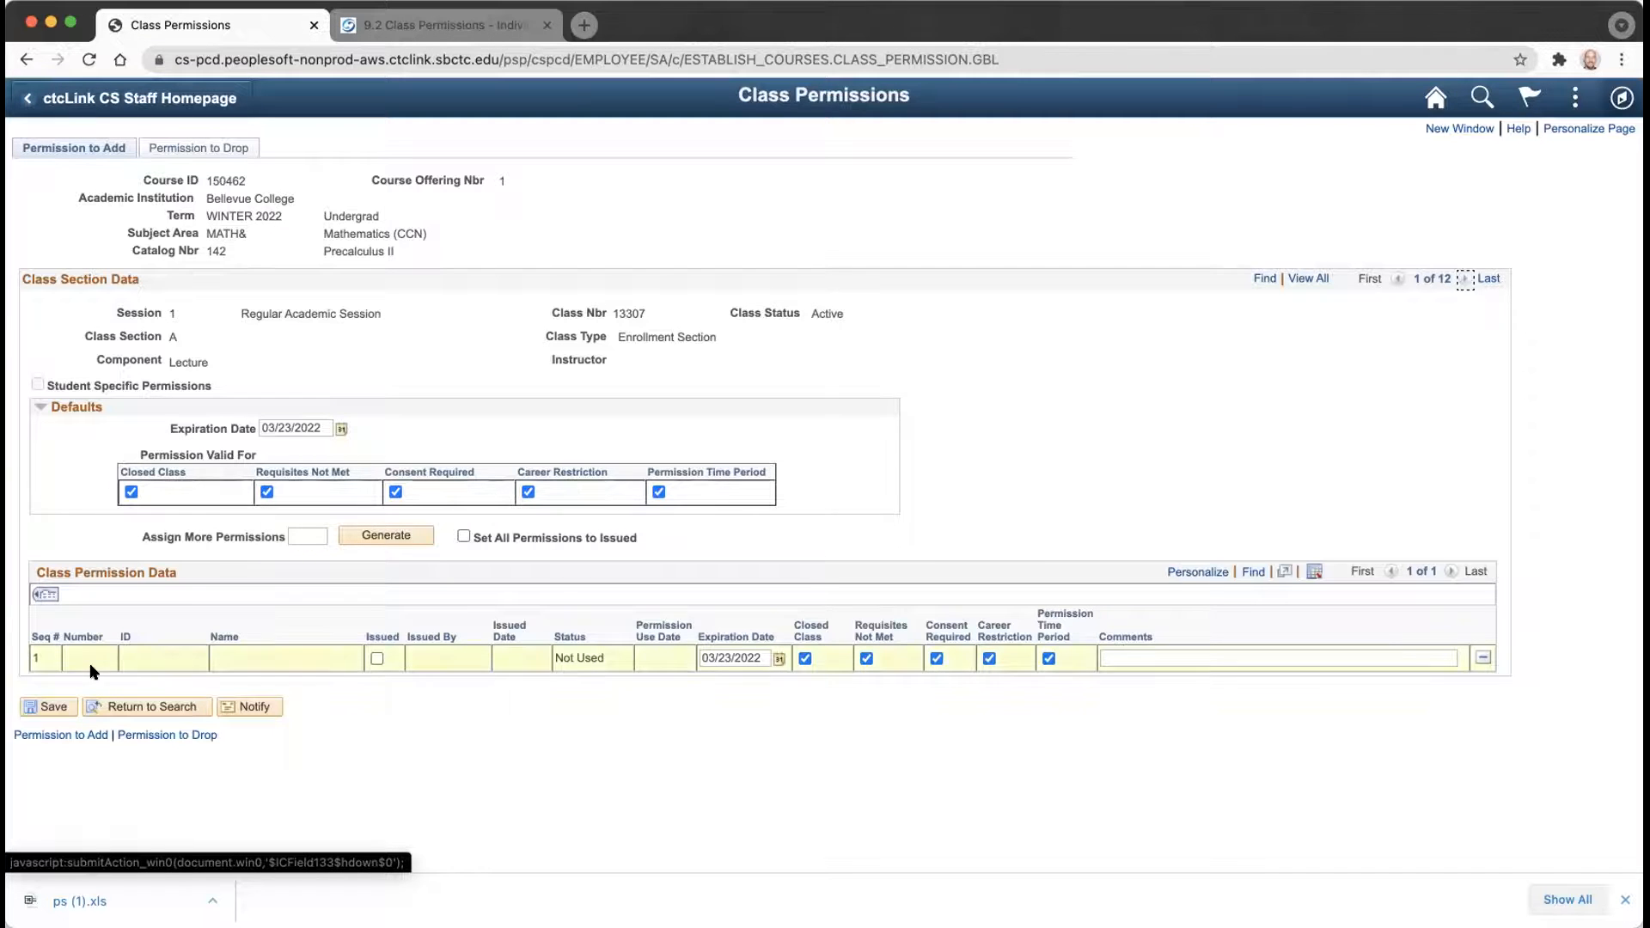
# Search Subject Area ISIT, Catalog Nbr 330 and scroll to class 10071's 12 permissions.
pyautogui.click(127, 709)
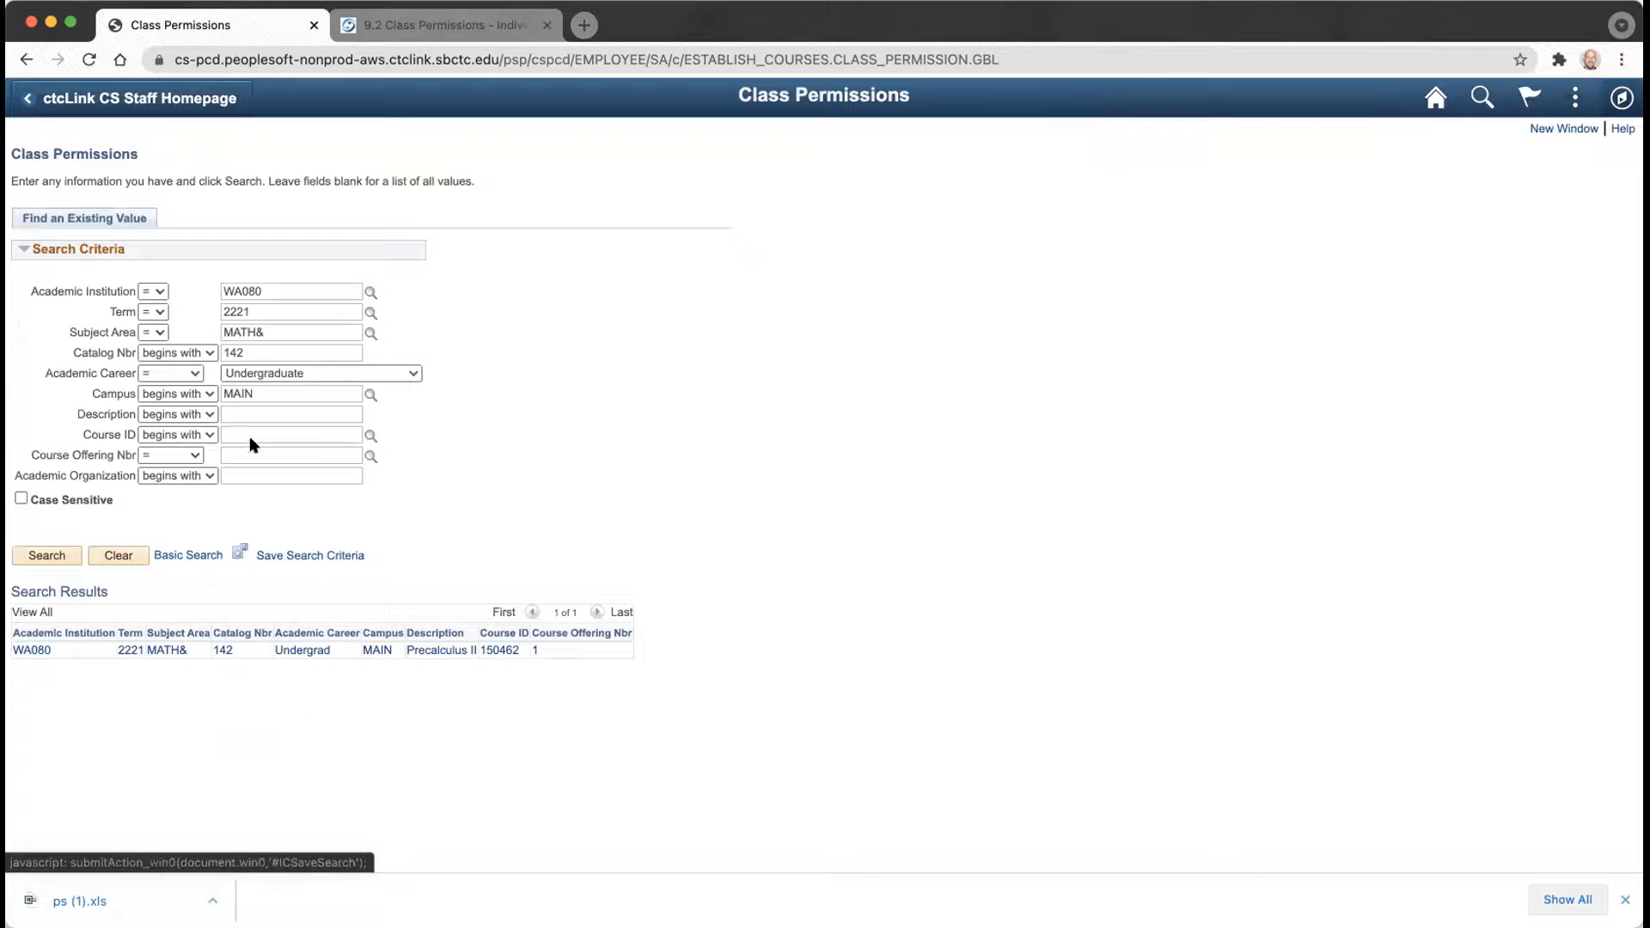
pyautogui.tripleClick(268, 329)
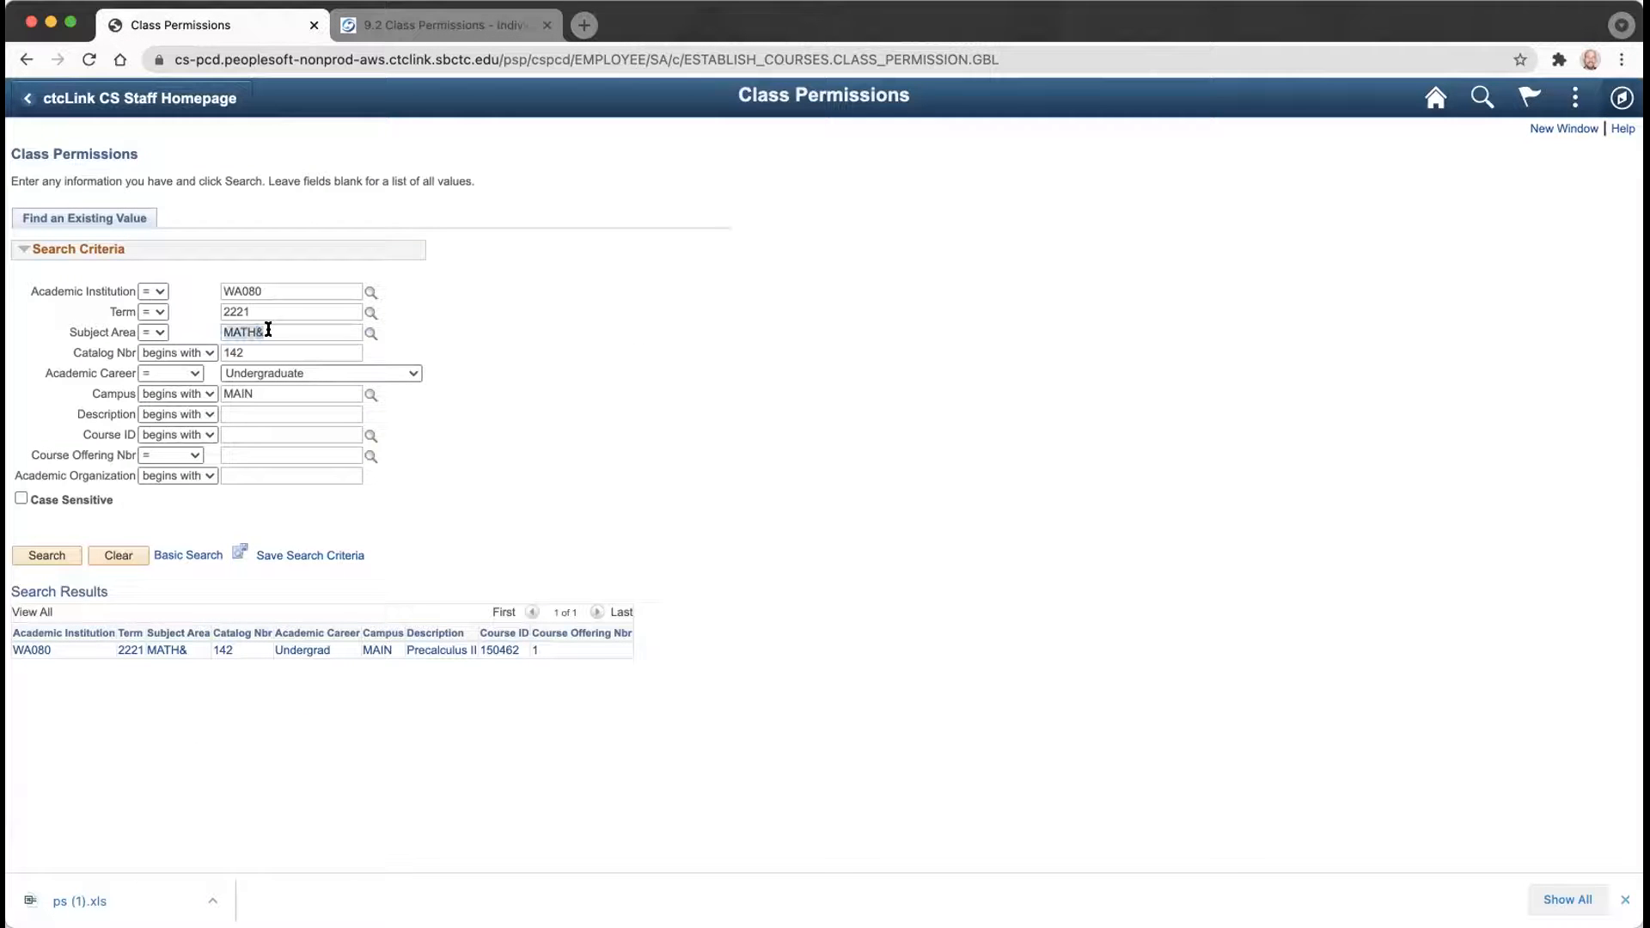
pyautogui.write('isit')
pyautogui.press('Tab')
pyautogui.press('Tab')
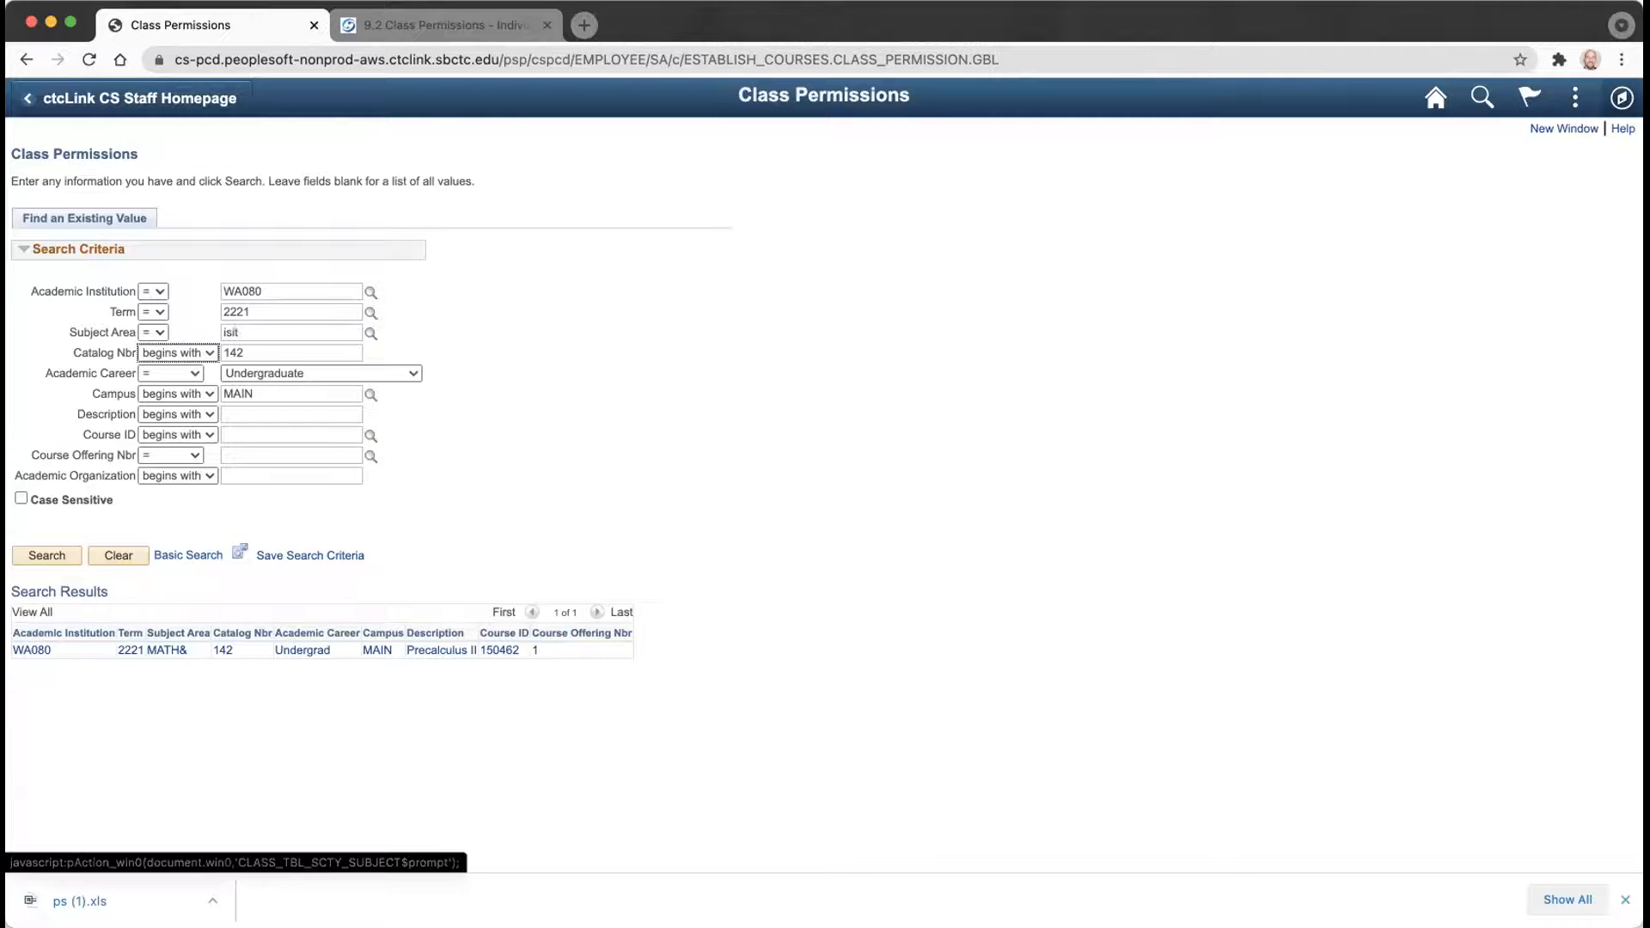
pyautogui.write('330')
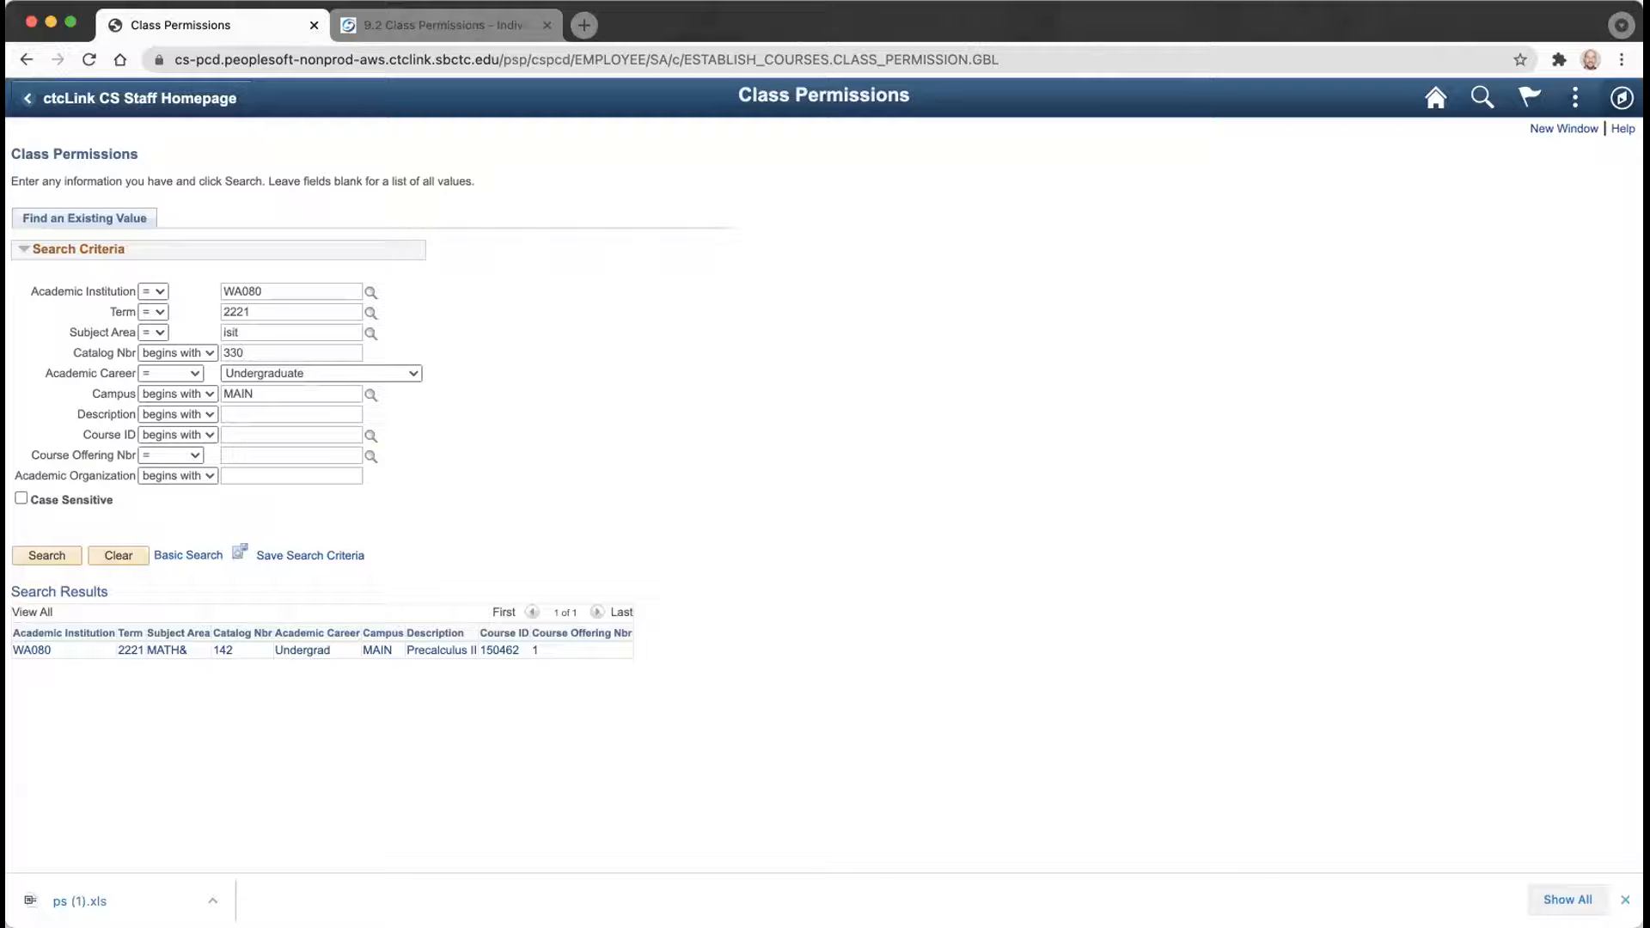
pyautogui.click(55, 556)
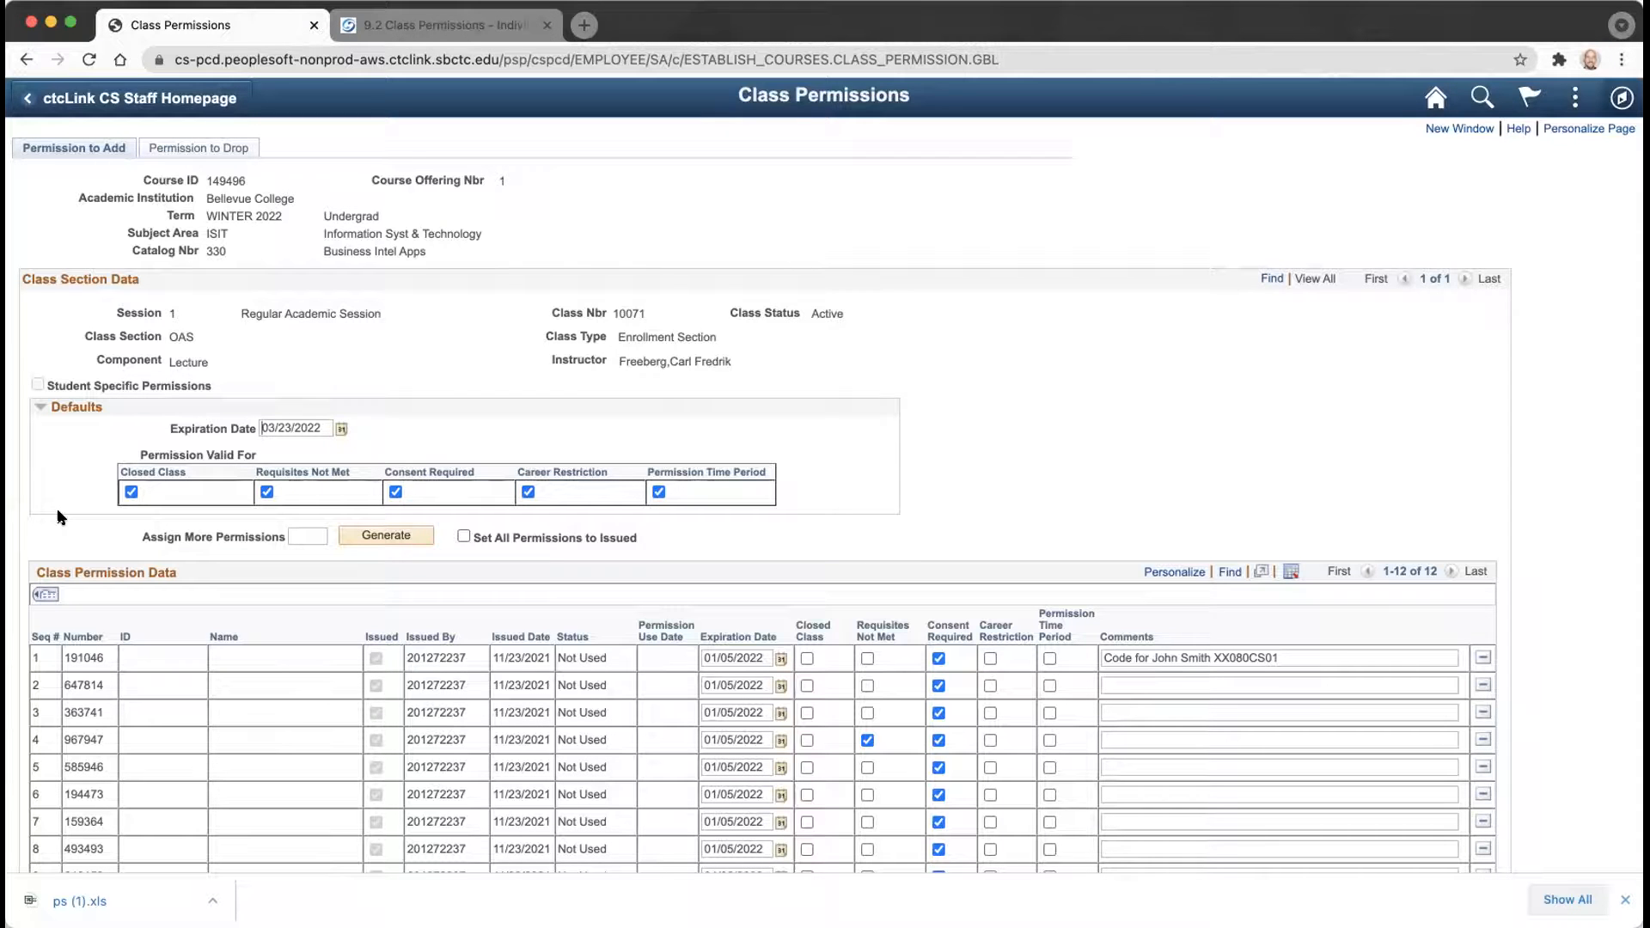
pyautogui.scroll(-5, 155, 590)
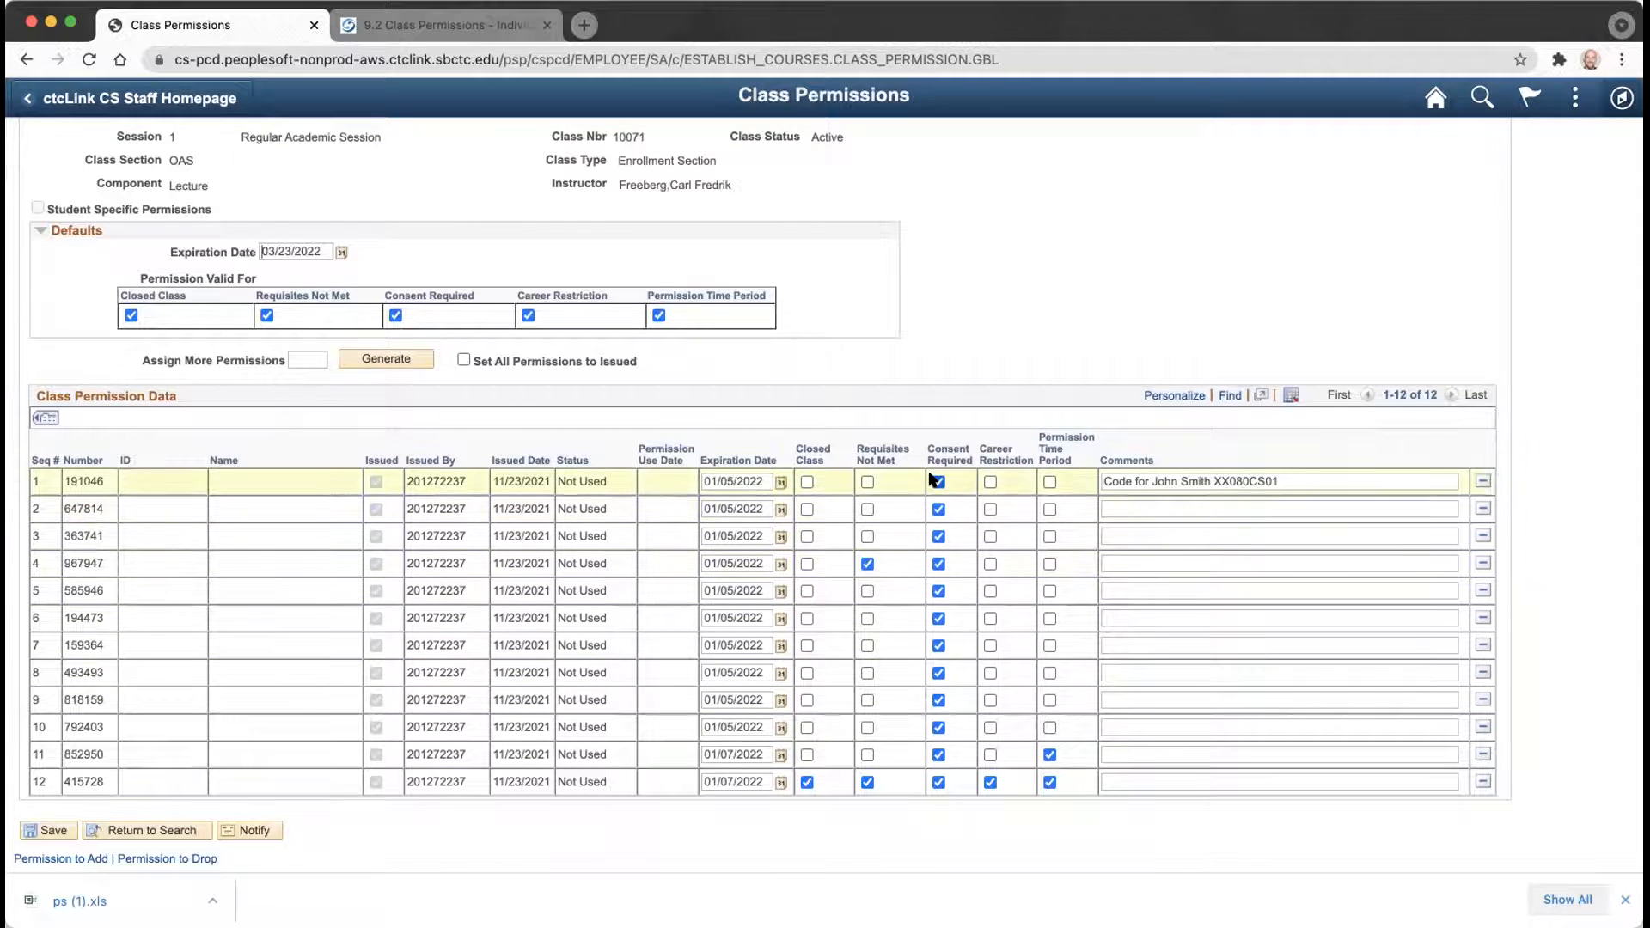
# Uncheck Consent Required on permission rows 1 through 11.
pyautogui.click(939, 482)
pyautogui.click(939, 510)
pyautogui.click(938, 537)
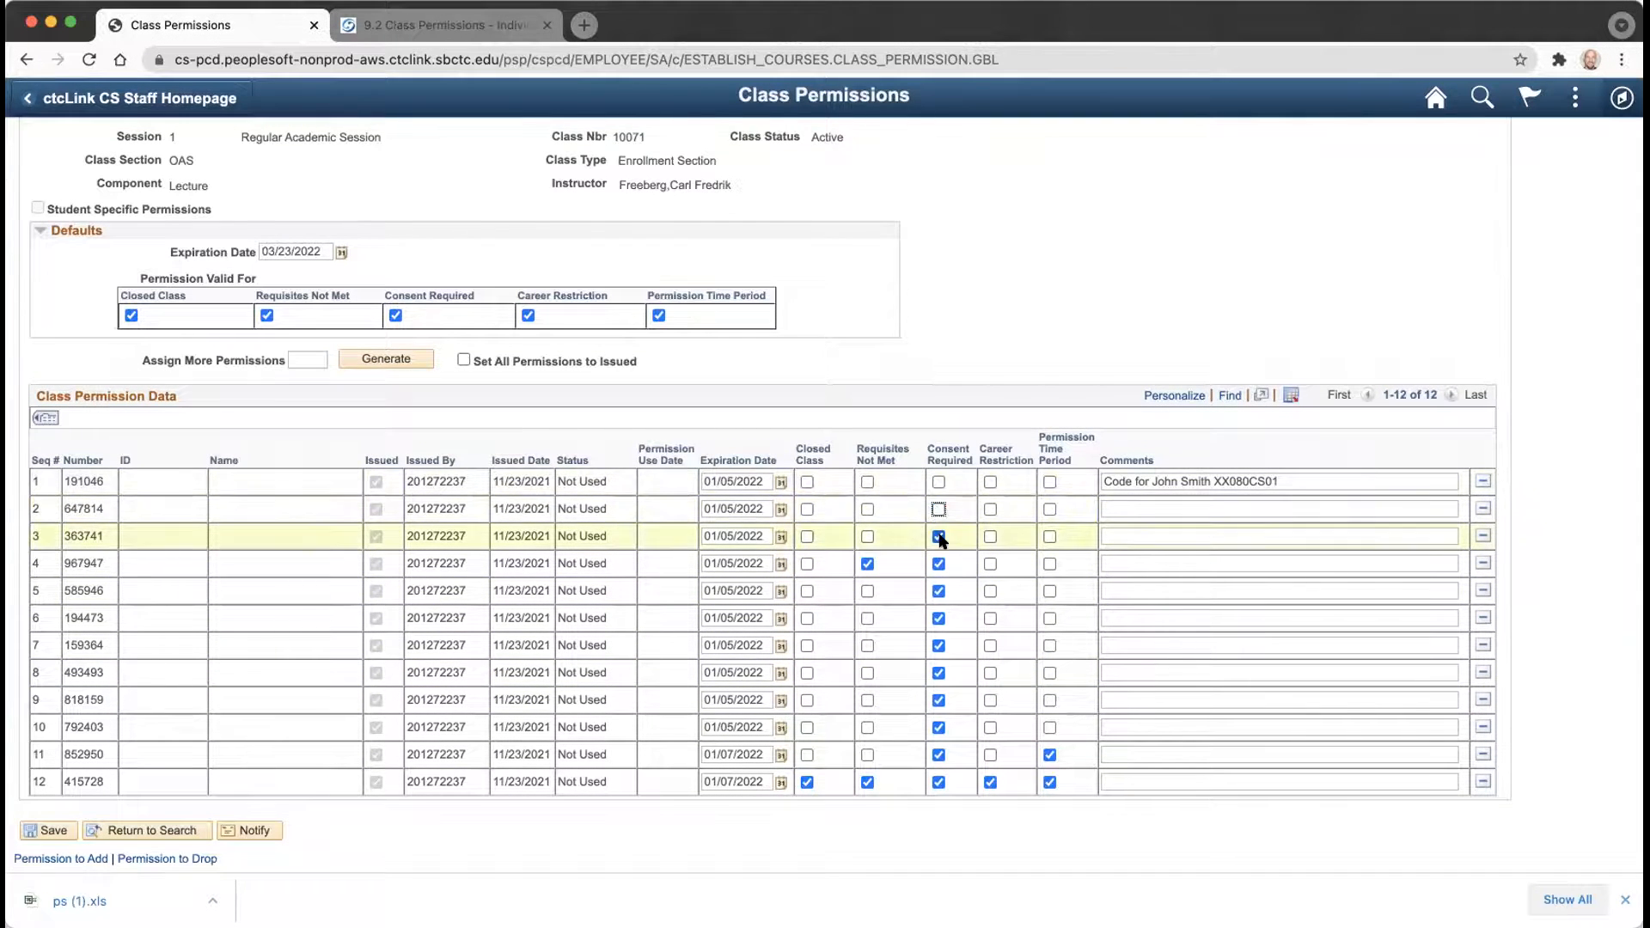
pyautogui.click(939, 564)
pyautogui.click(938, 591)
pyautogui.click(939, 619)
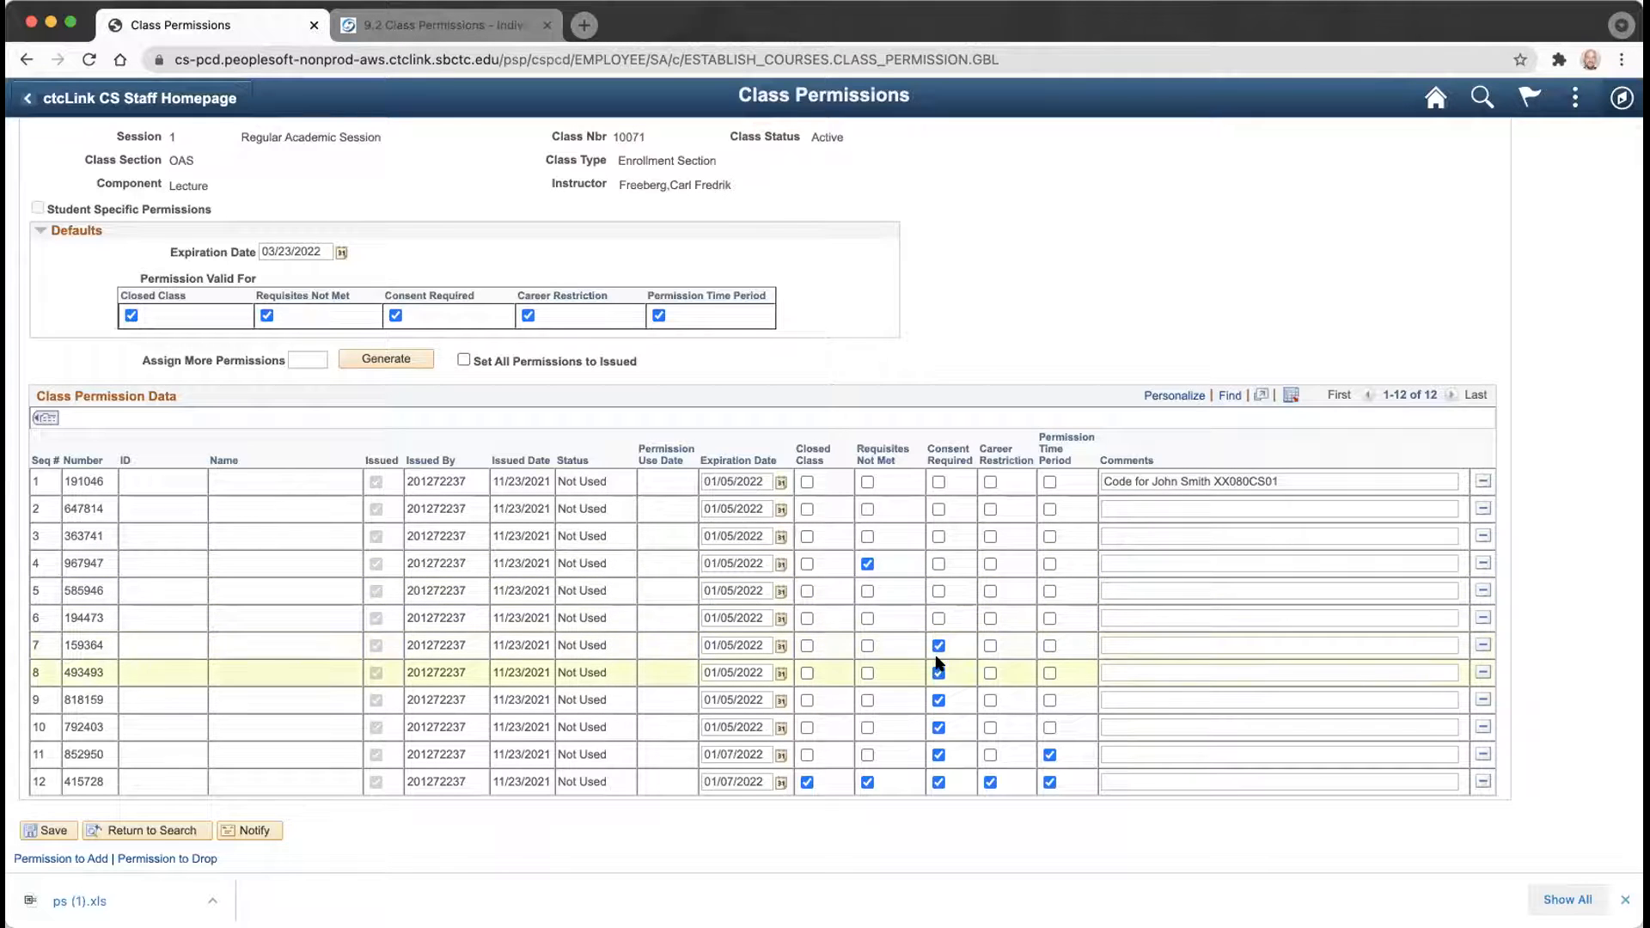
pyautogui.click(939, 646)
pyautogui.click(938, 673)
pyautogui.click(939, 701)
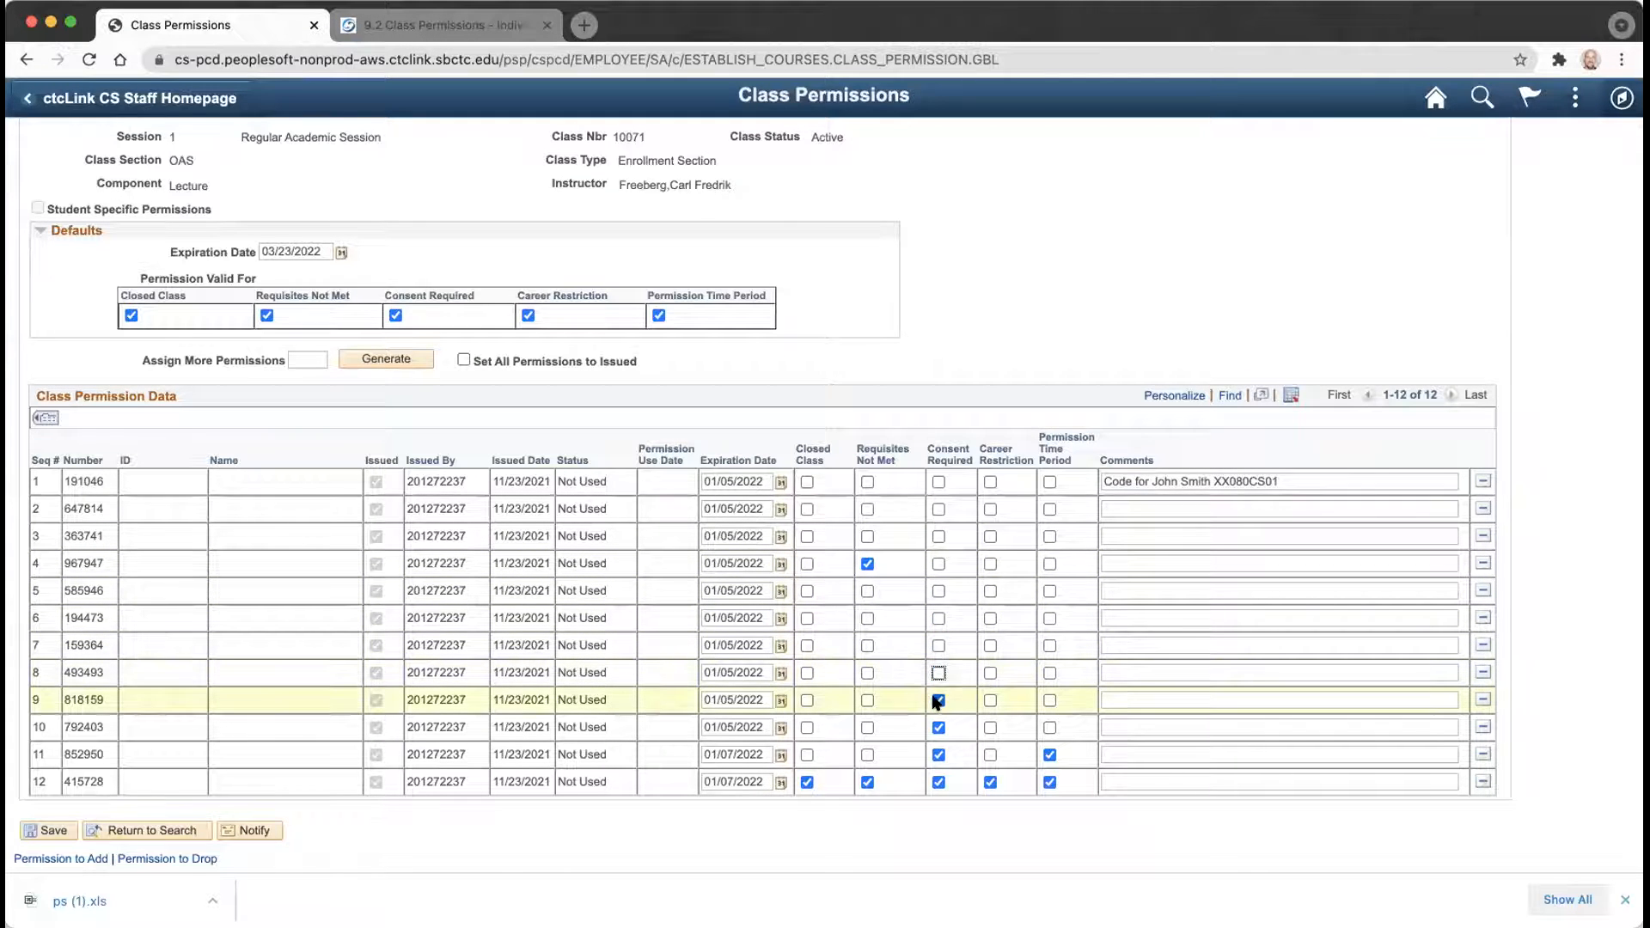
pyautogui.click(938, 727)
pyautogui.click(939, 754)
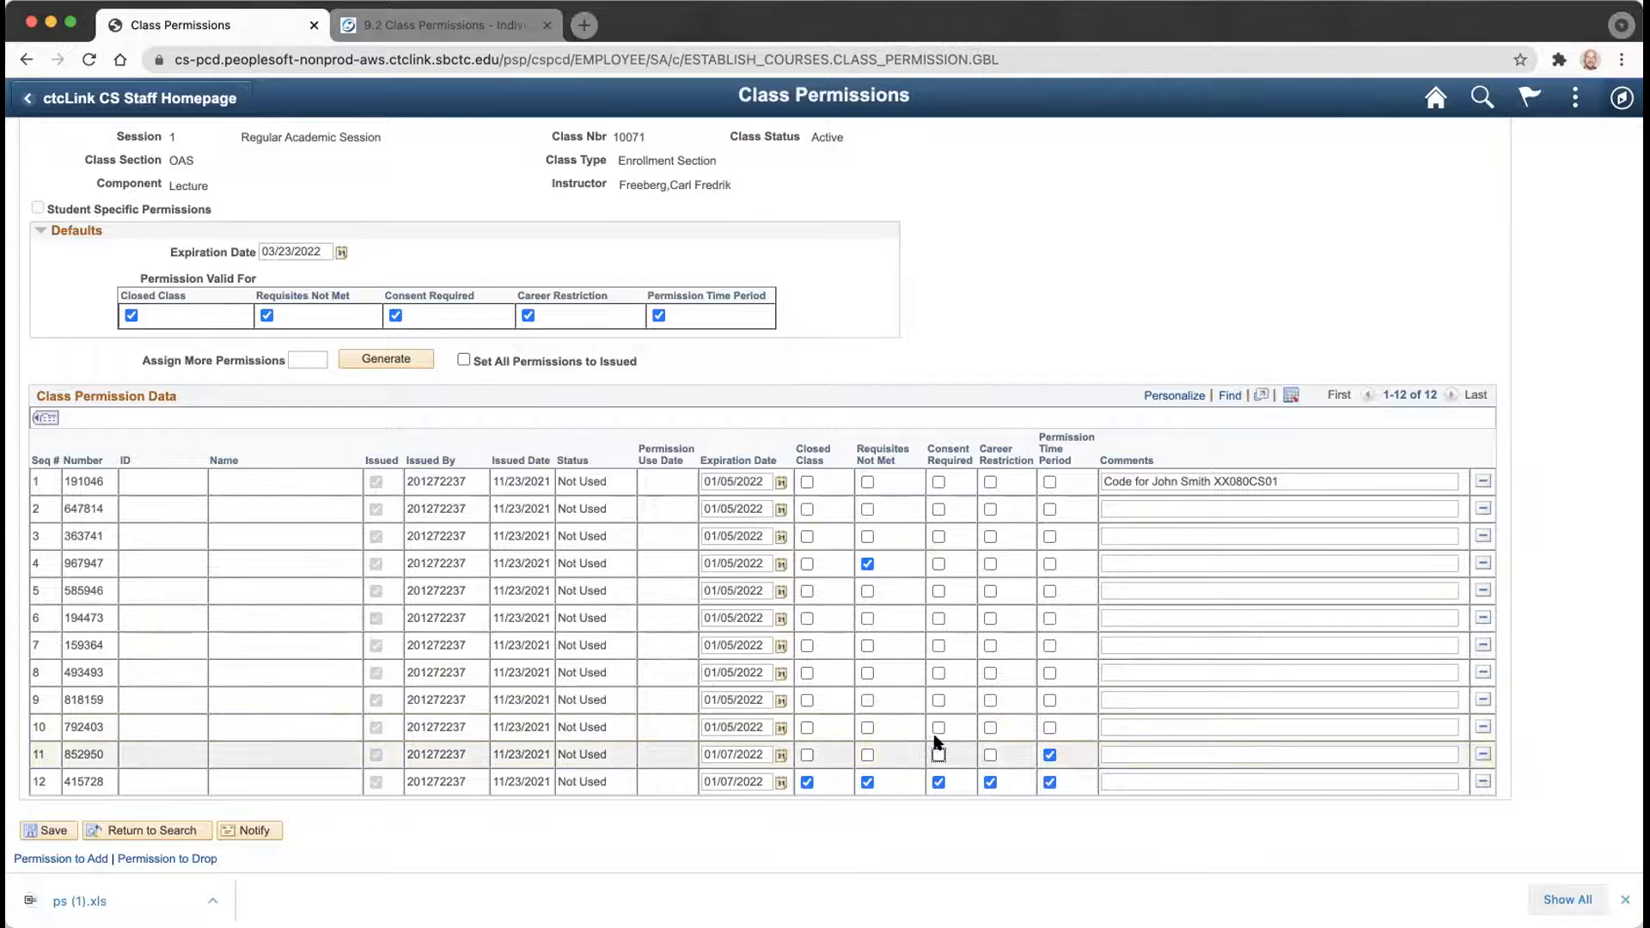
pyautogui.scroll(1, 876, 622)
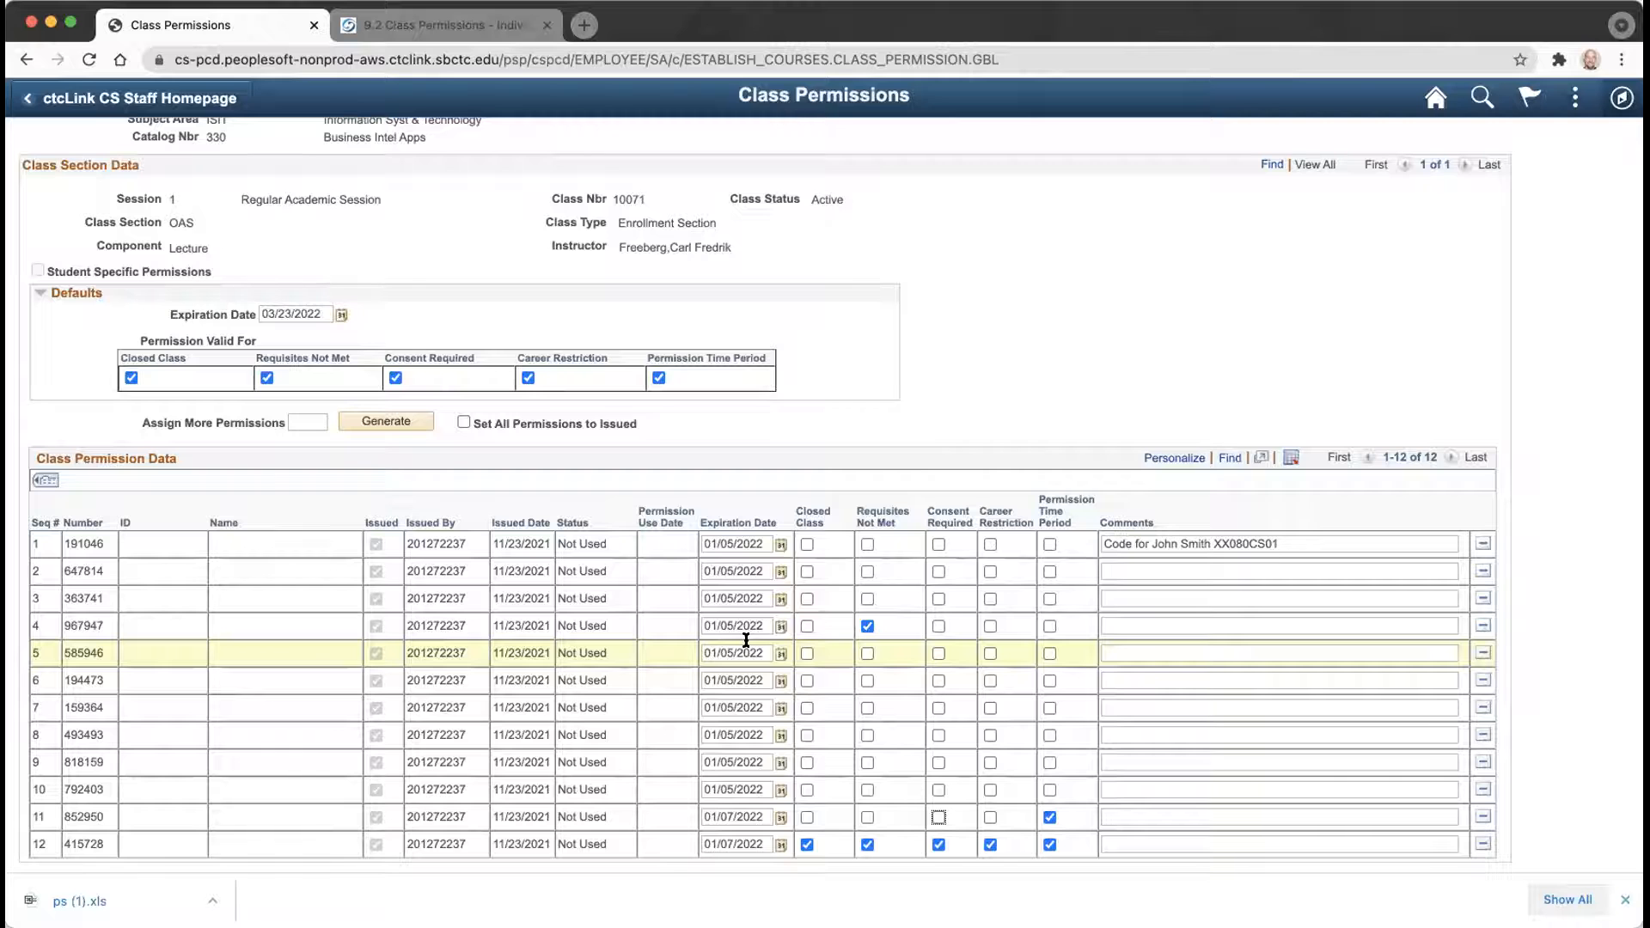
# Check Closed Class on row 5 (585946) and set its expiration date to 01/04/2022.
pyautogui.click(807, 655)
pyautogui.click(731, 653)
pyautogui.press('BackSpace')
pyautogui.write('4')
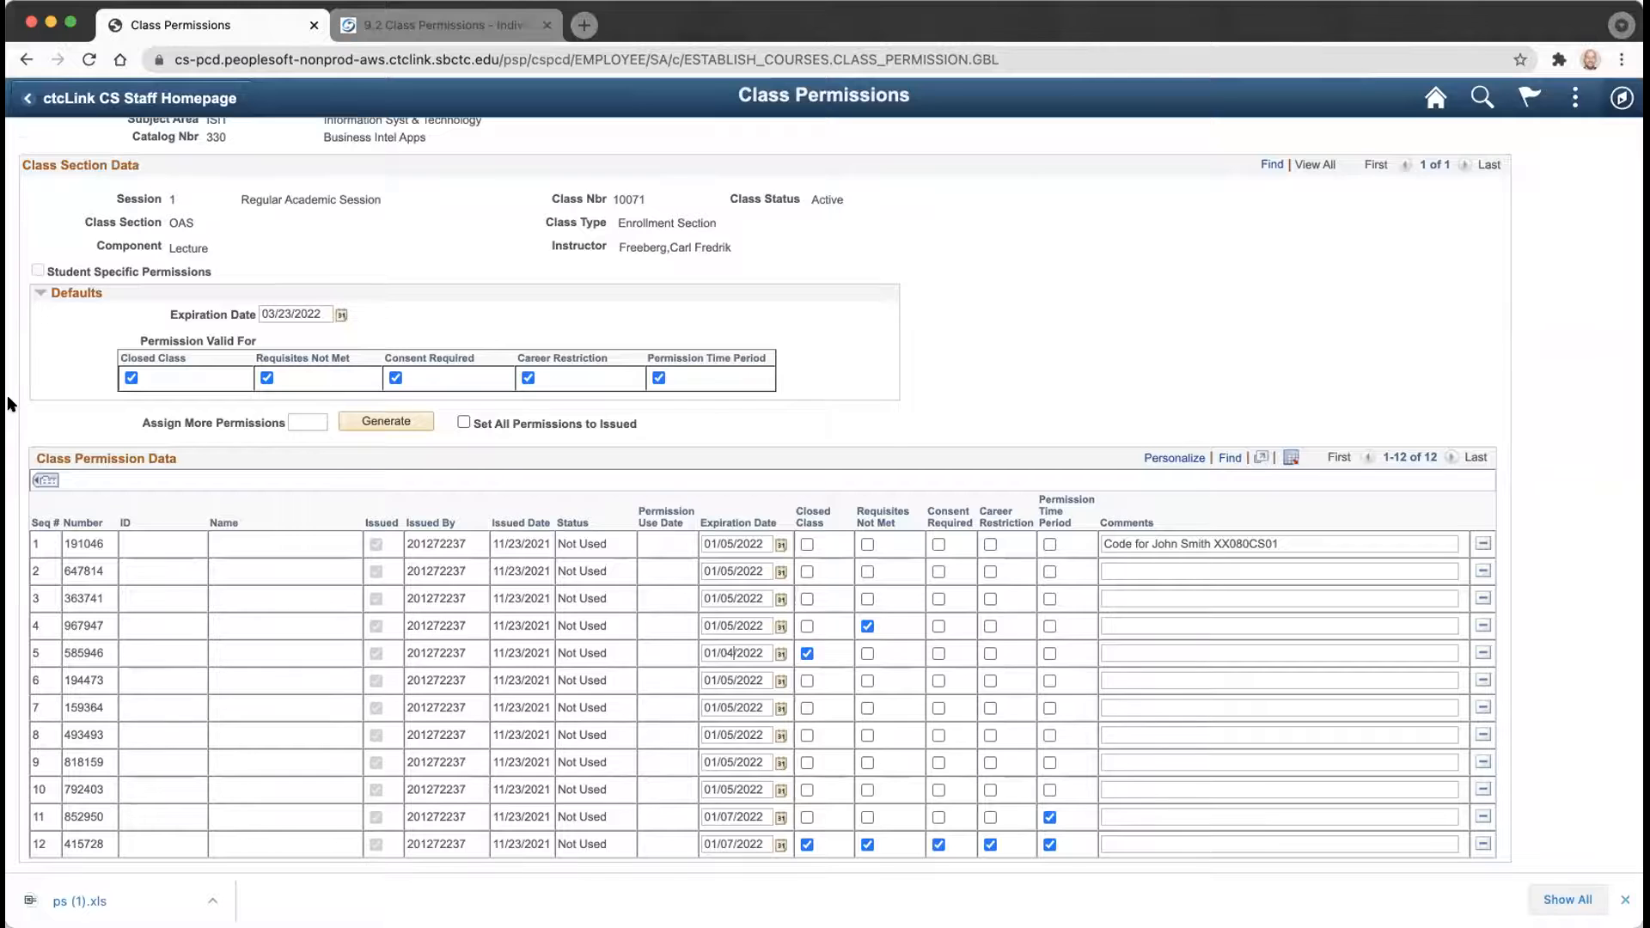
pyautogui.scroll(-1, 72, 416)
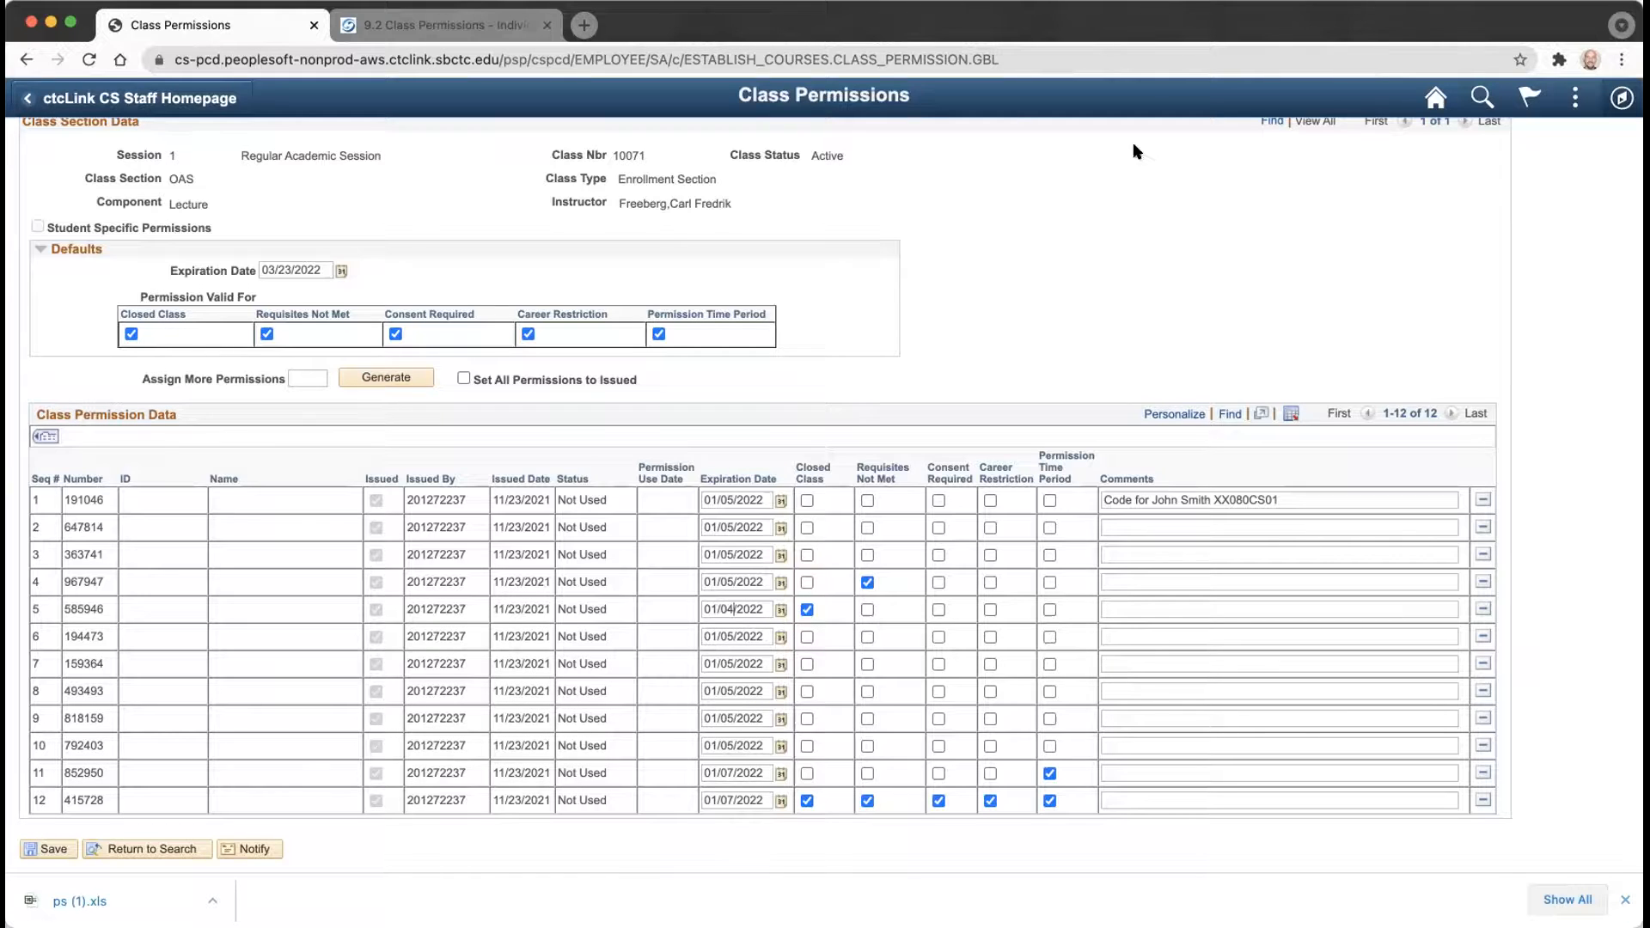
# Go to Generate Add Permissions through the Navigator, discarding the unsaved edits.
pyautogui.click(1620, 97)
pyautogui.click(1618, 427)
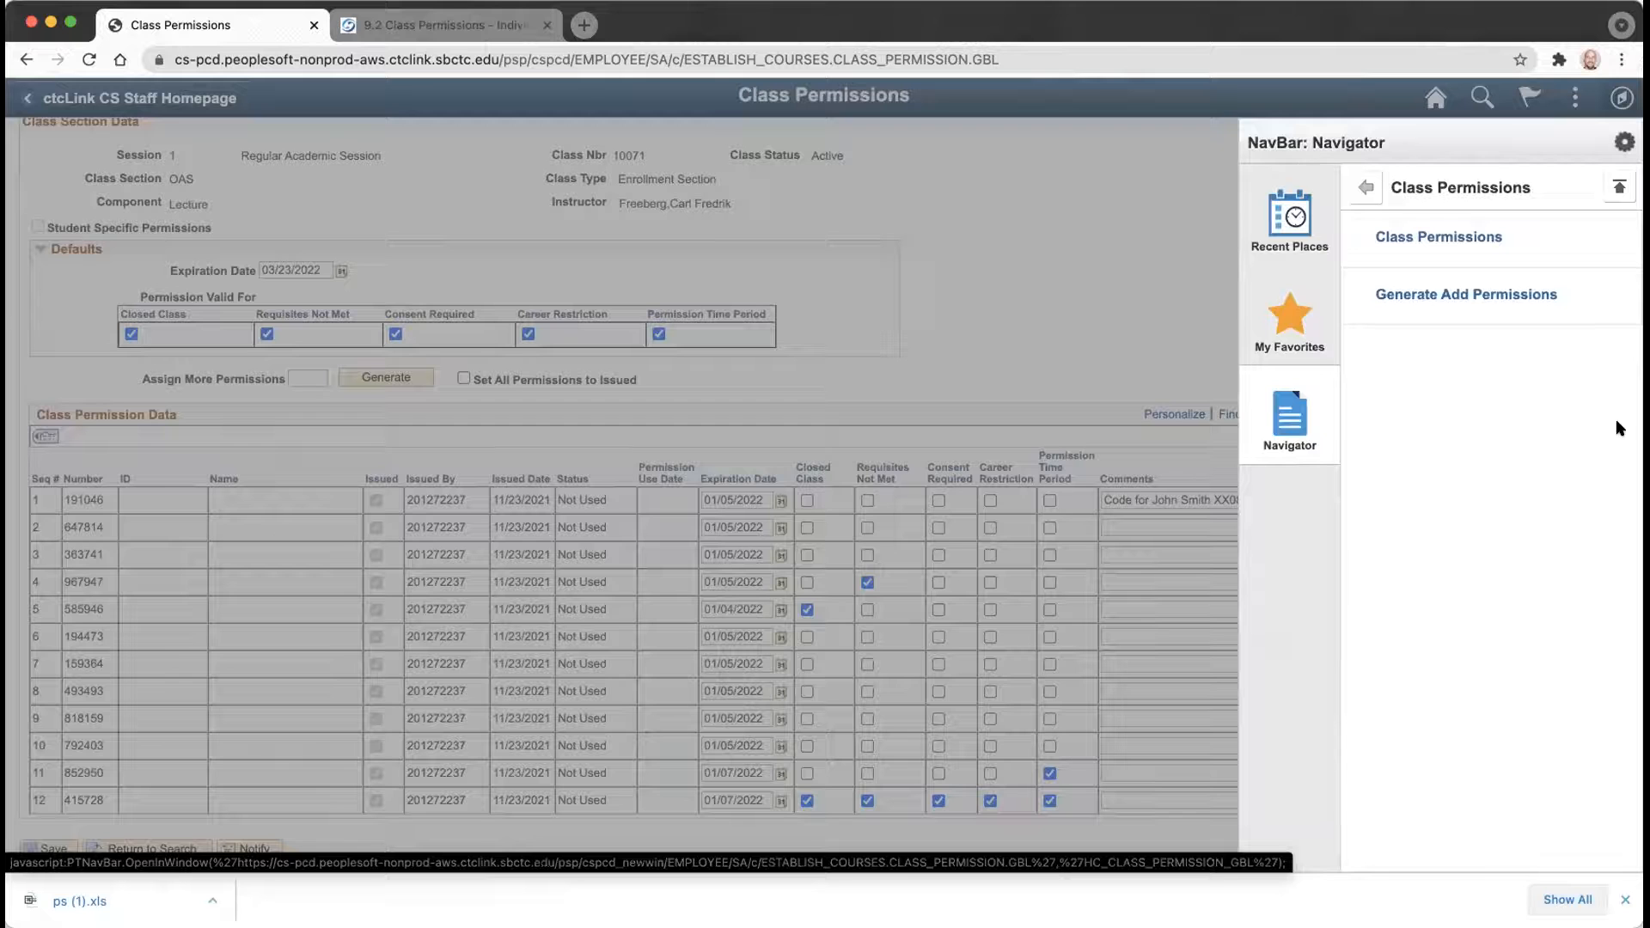
pyautogui.click(1547, 298)
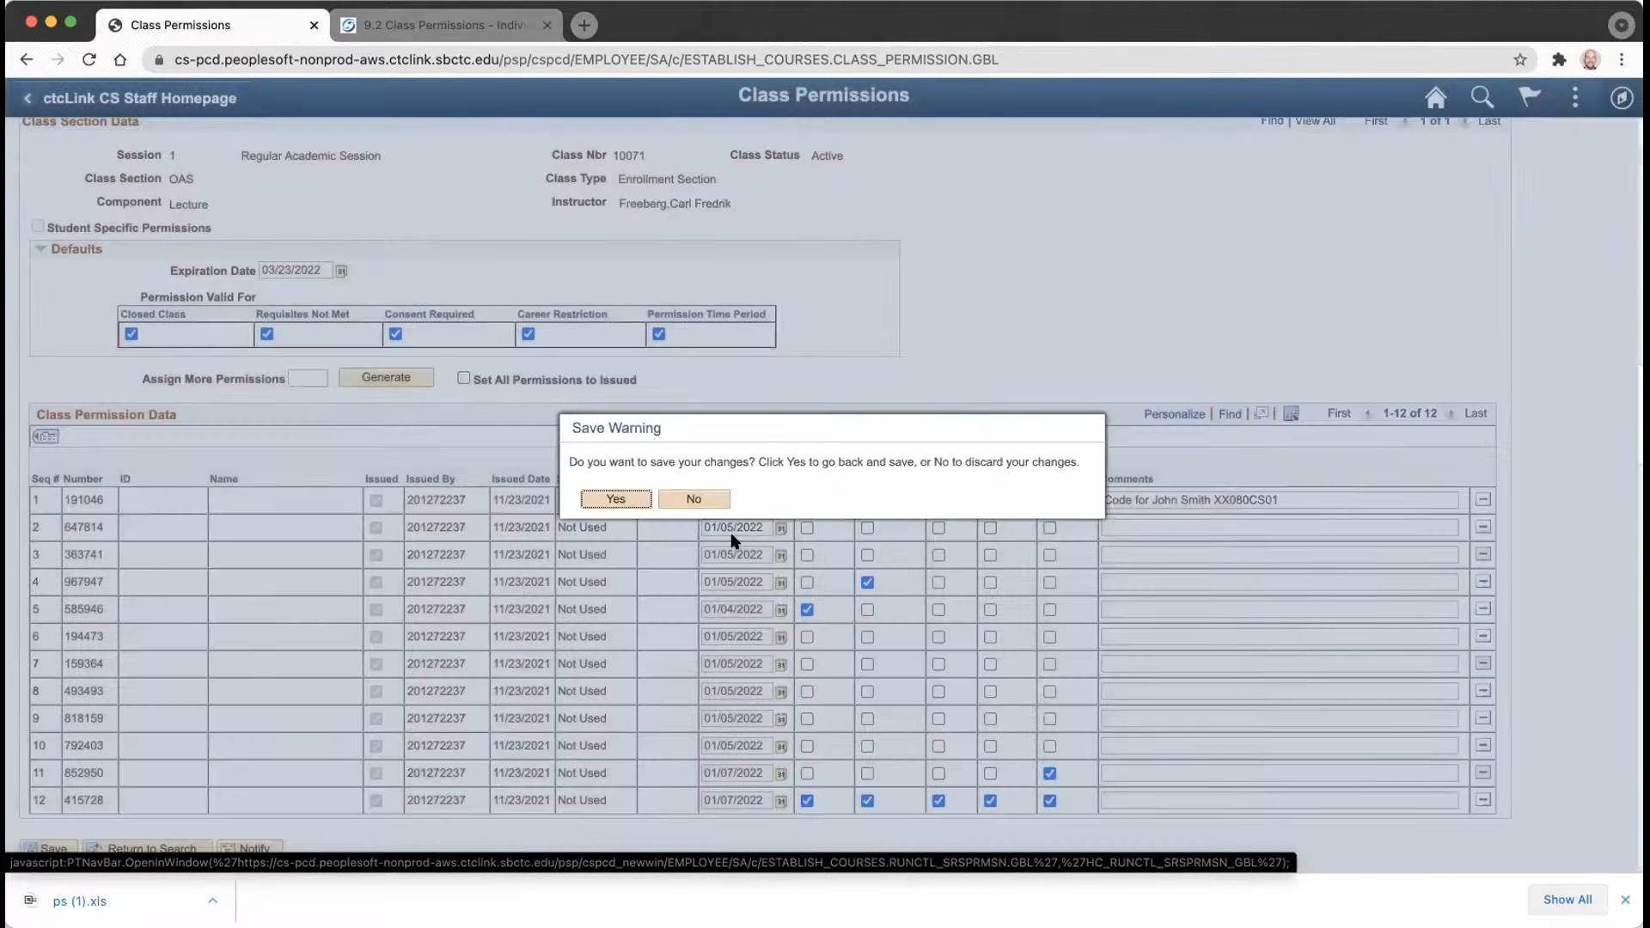
pyautogui.click(695, 500)
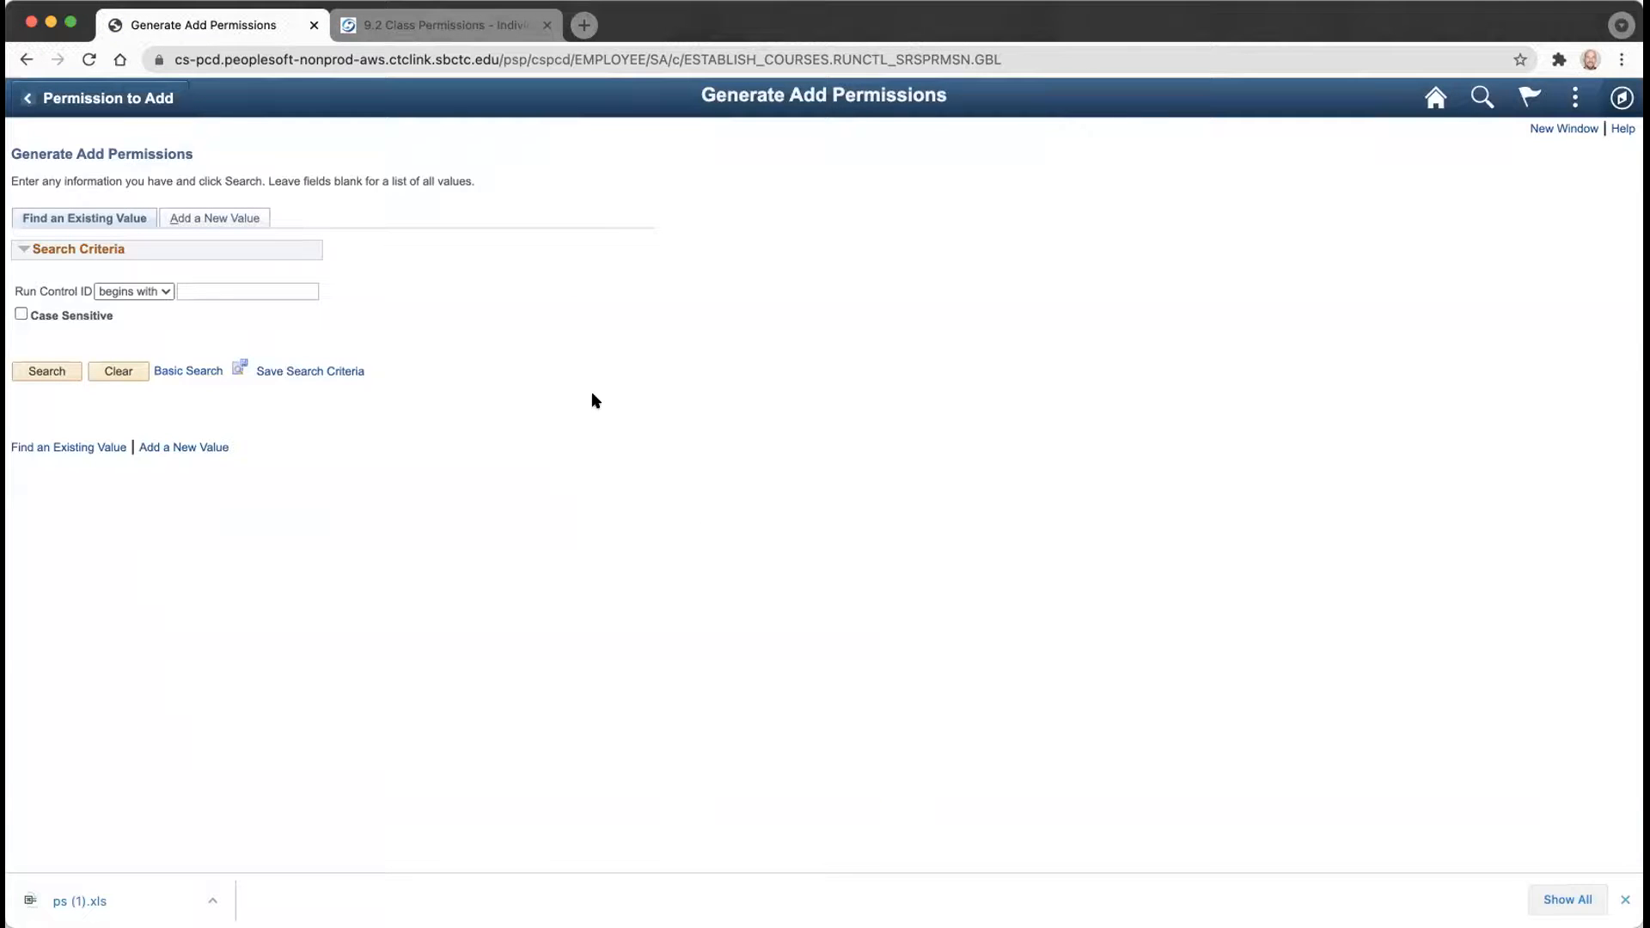
# Search the run controls to list the three existing run control IDs.
pyautogui.moveTo(633, 357); pyautogui.dragTo(350, 327)
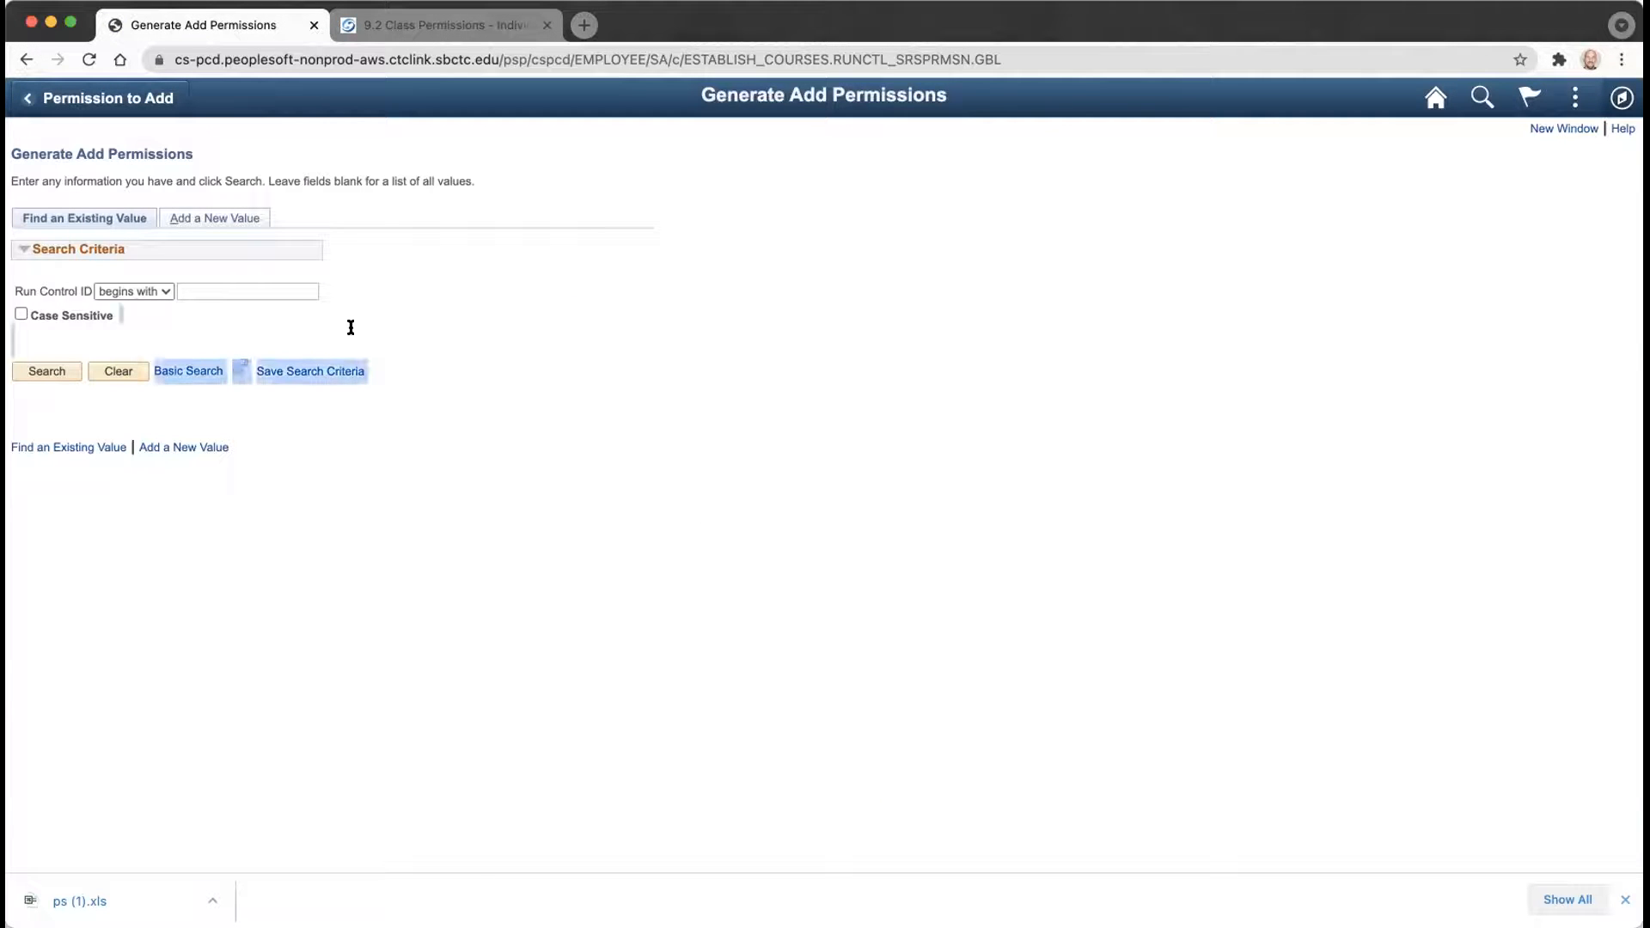
pyautogui.click(350, 328)
pyautogui.click(37, 371)
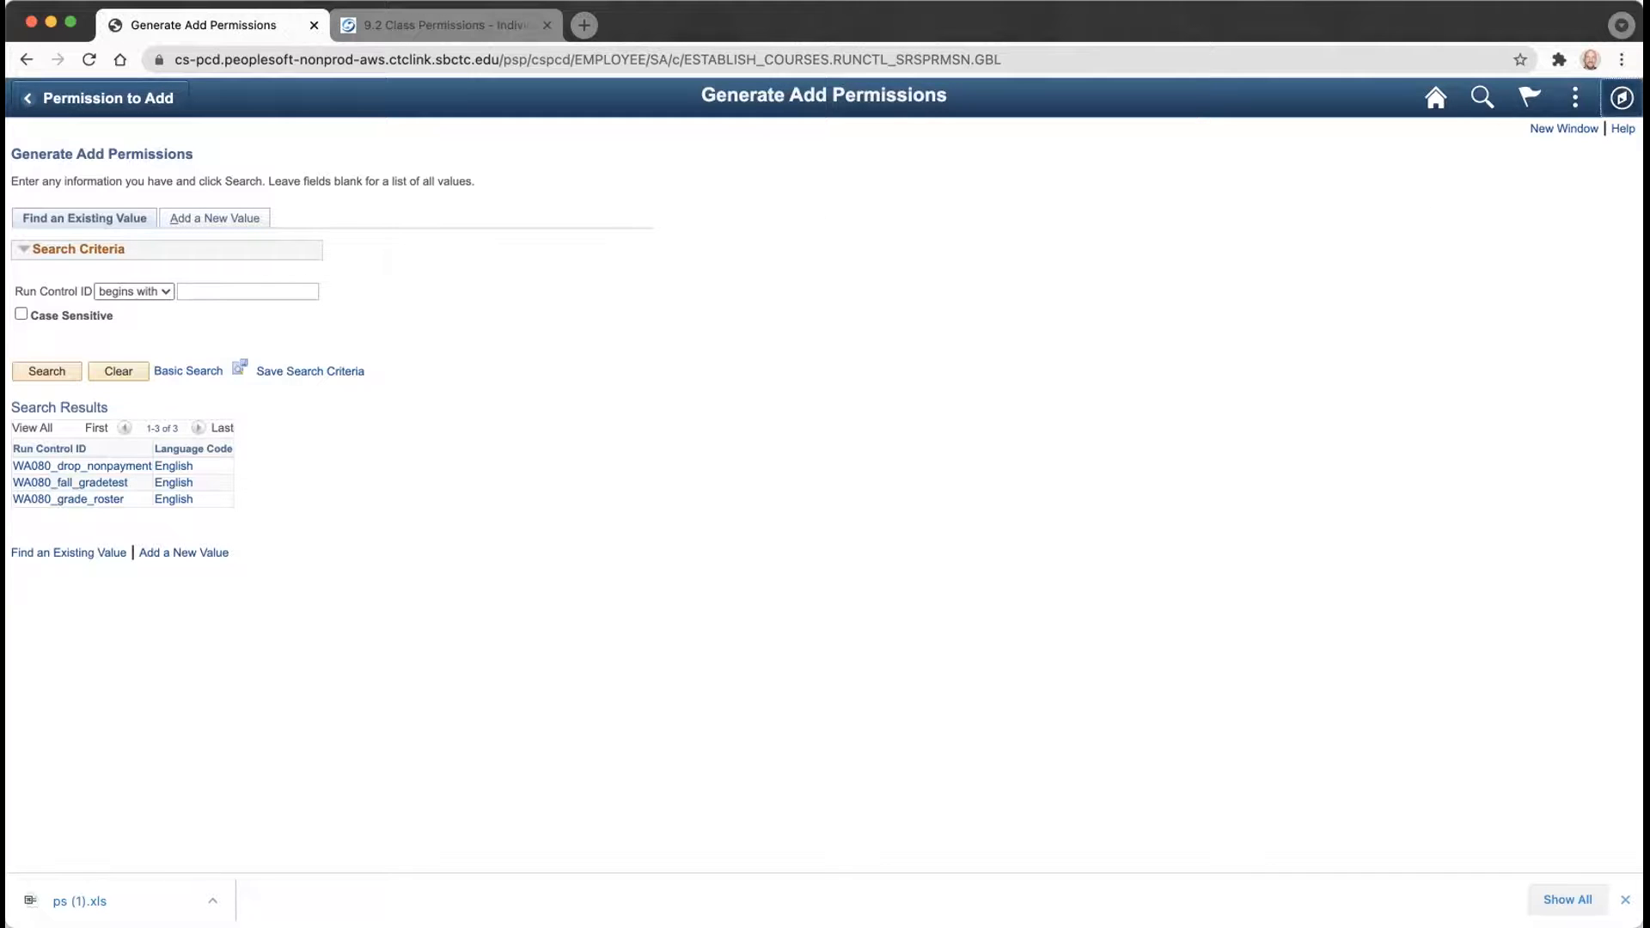
pyautogui.click(1625, 92)
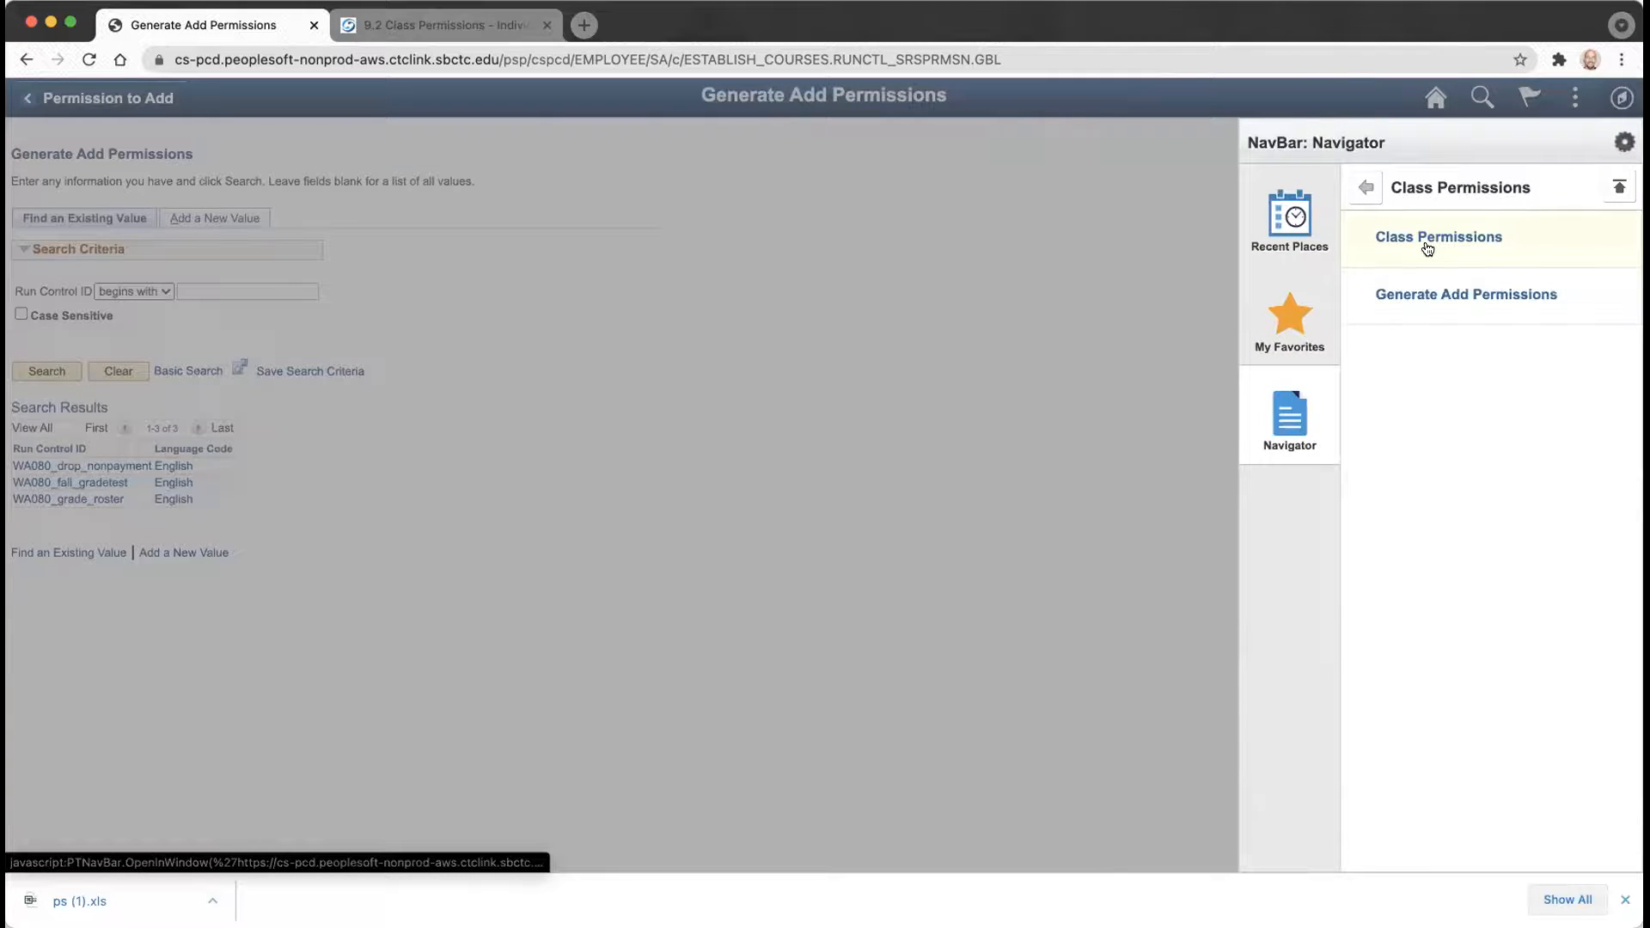
# Search Class Permissions for term 2221, subject ISIT, catalog 33 to reopen ISIT 330 class 10071.
pyautogui.click(1428, 247)
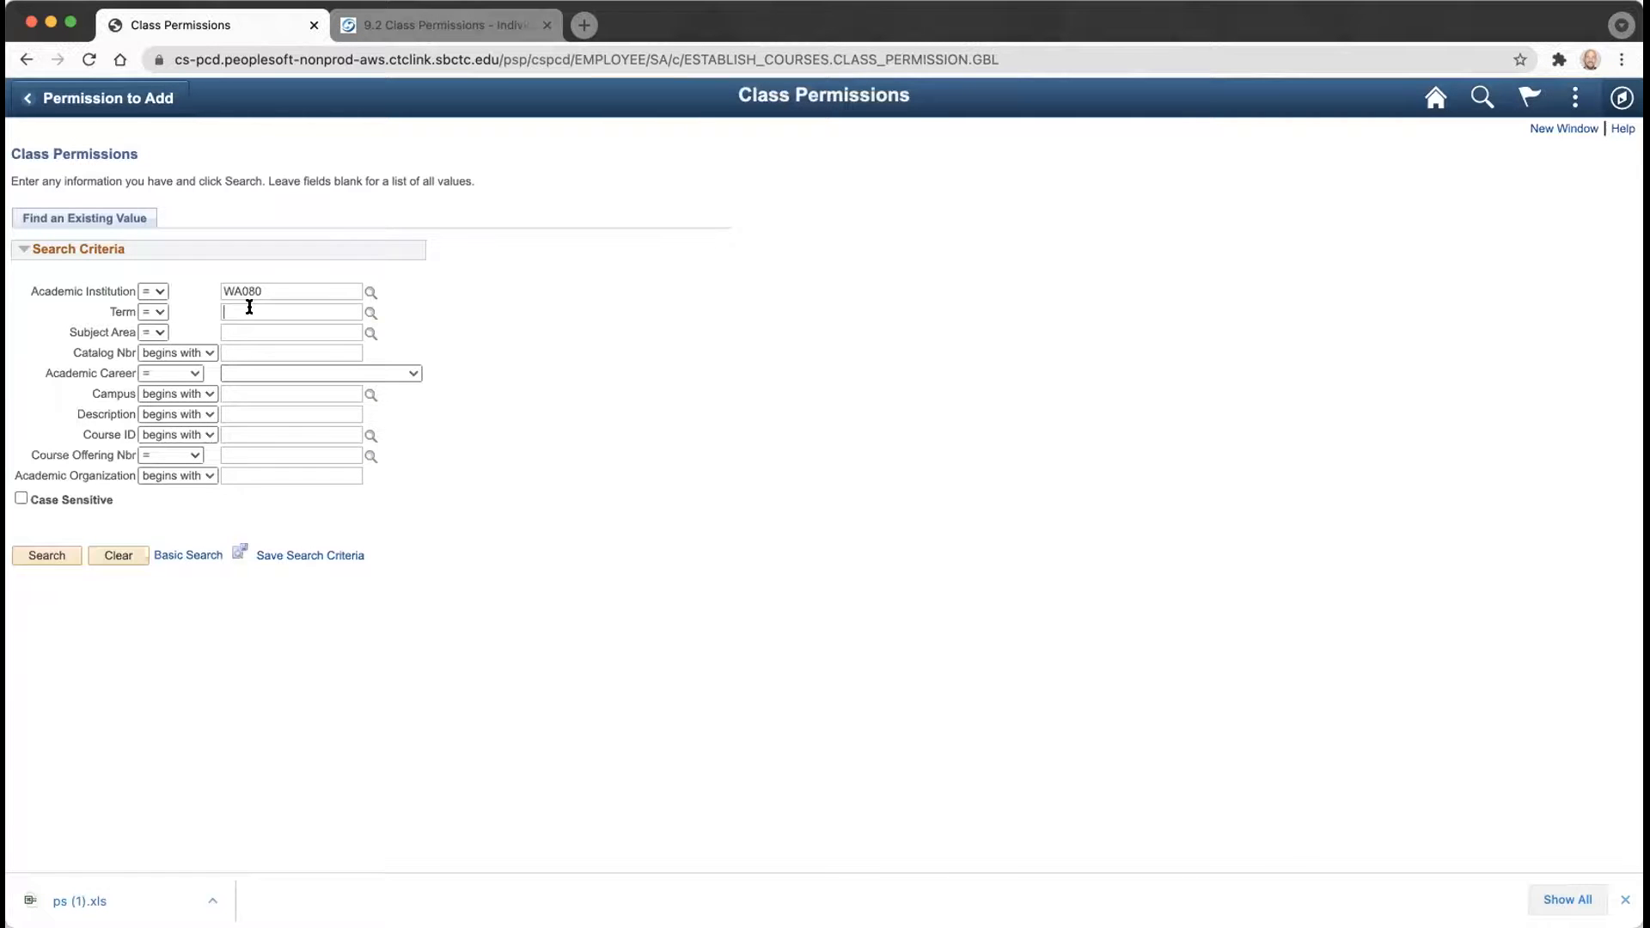
pyautogui.write('2221')
pyautogui.press('Tab')
pyautogui.press('Tab')
pyautogui.press('Tab')
pyautogui.write('isit')
pyautogui.press('Tab')
pyautogui.press('Tab')
pyautogui.press('Tab')
pyautogui.write('33')
pyautogui.press('Return')
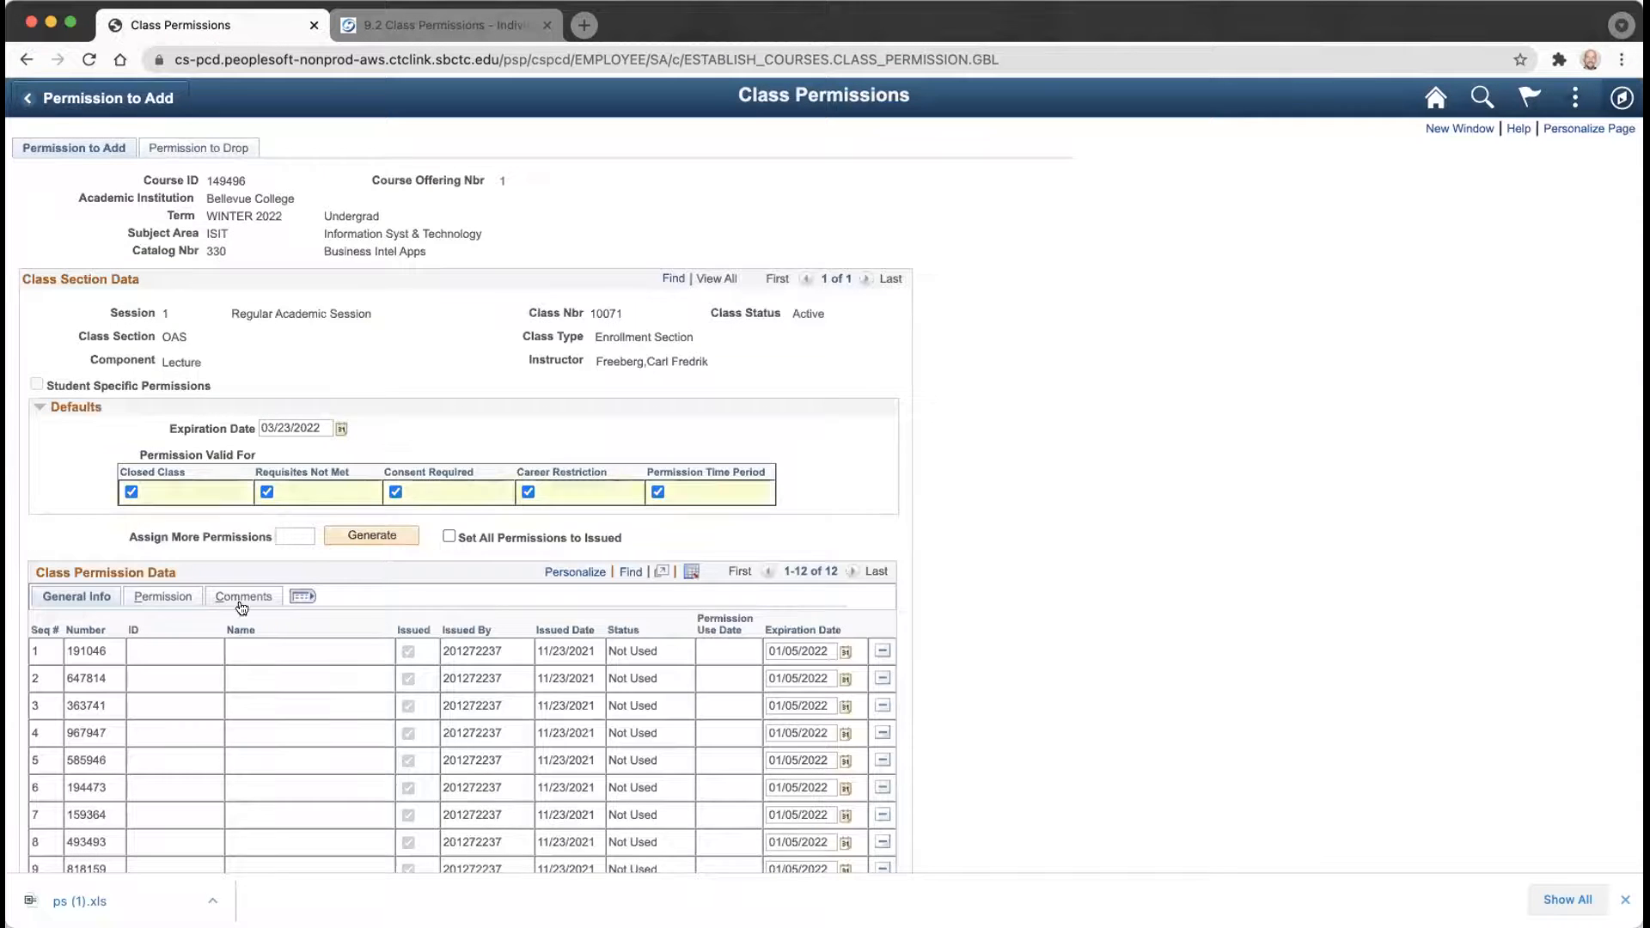
pyautogui.scroll(-3, 247, 606)
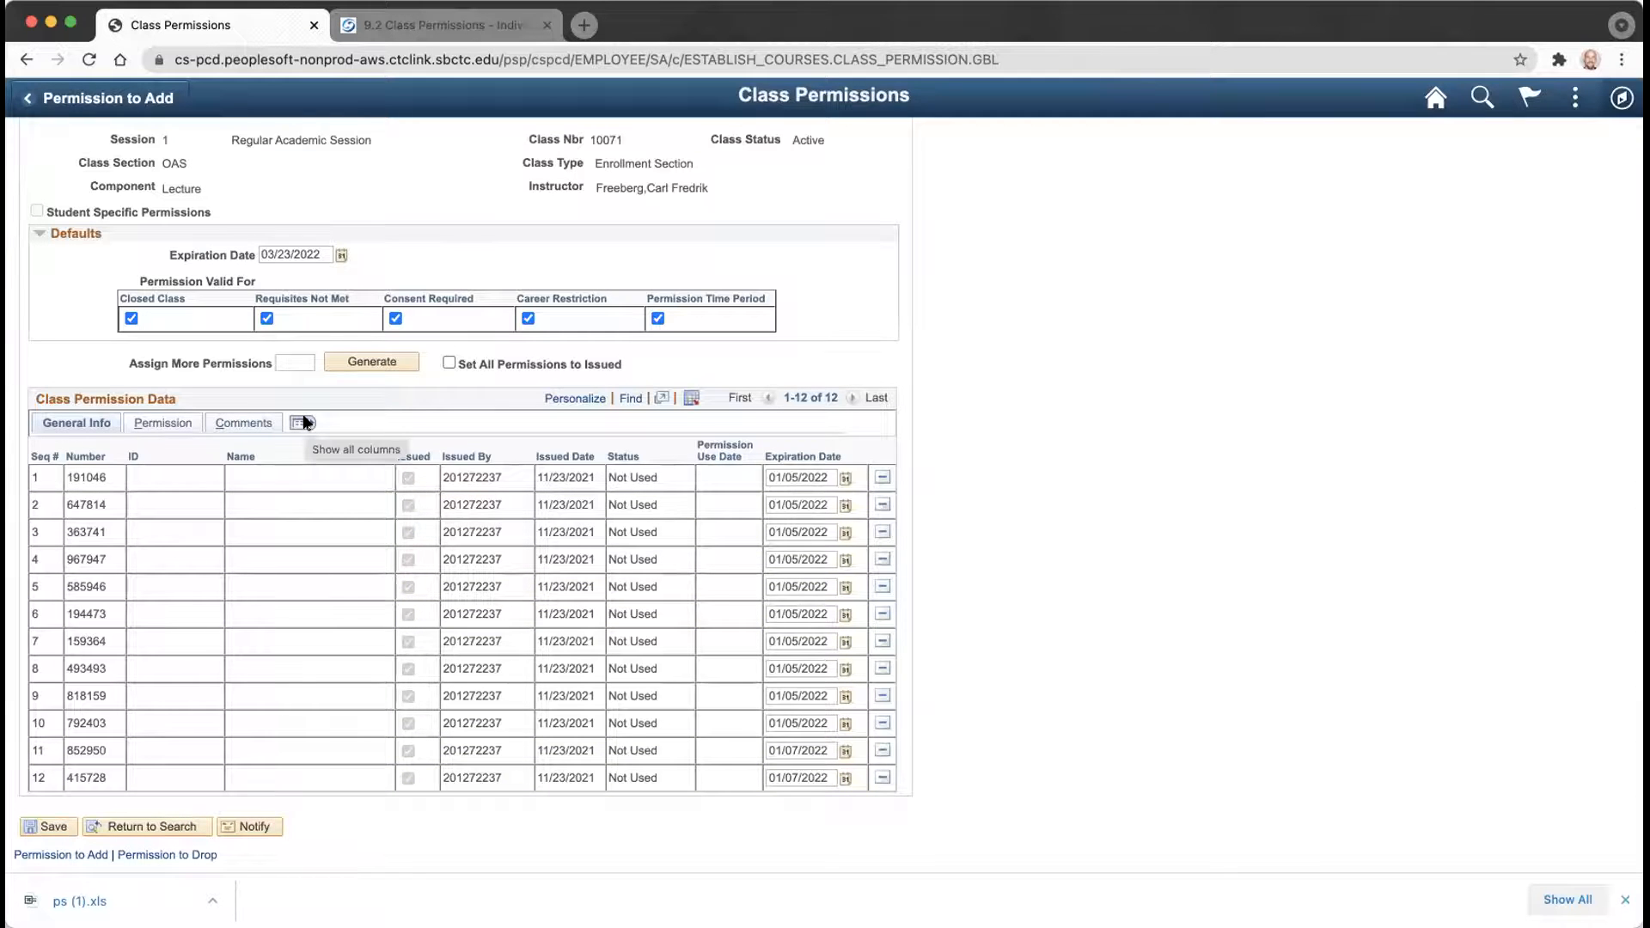
# Delete permission rows 191046 and 647814, save, and show all grid columns.
pyautogui.click(882, 478)
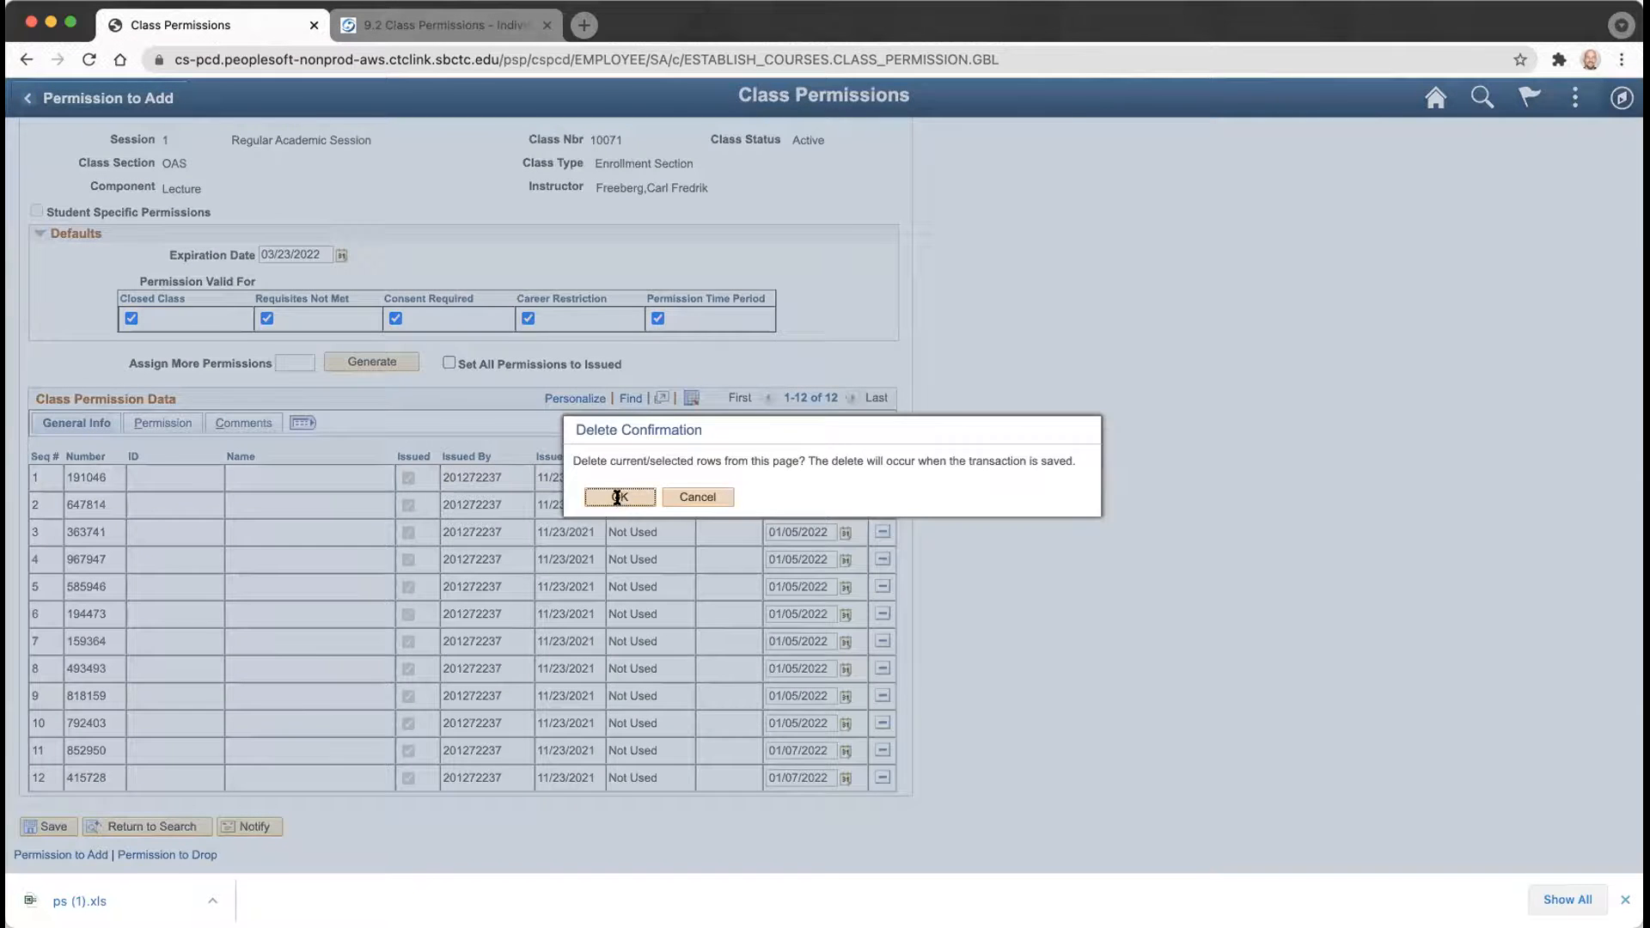
pyautogui.click(621, 497)
pyautogui.click(882, 505)
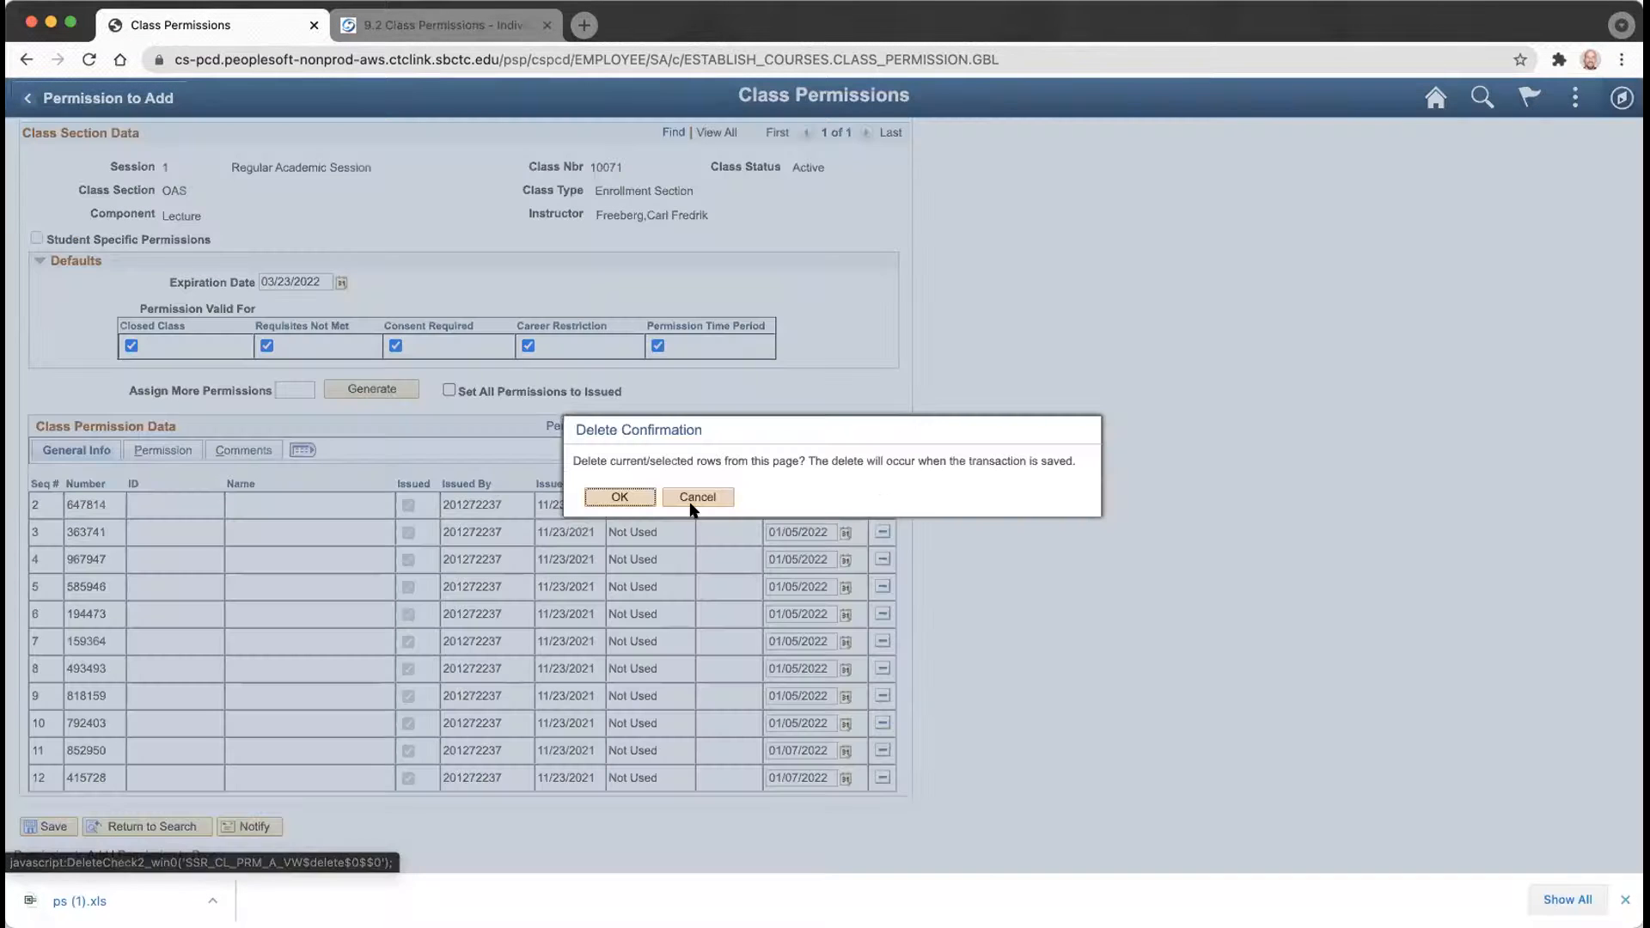
pyautogui.click(622, 496)
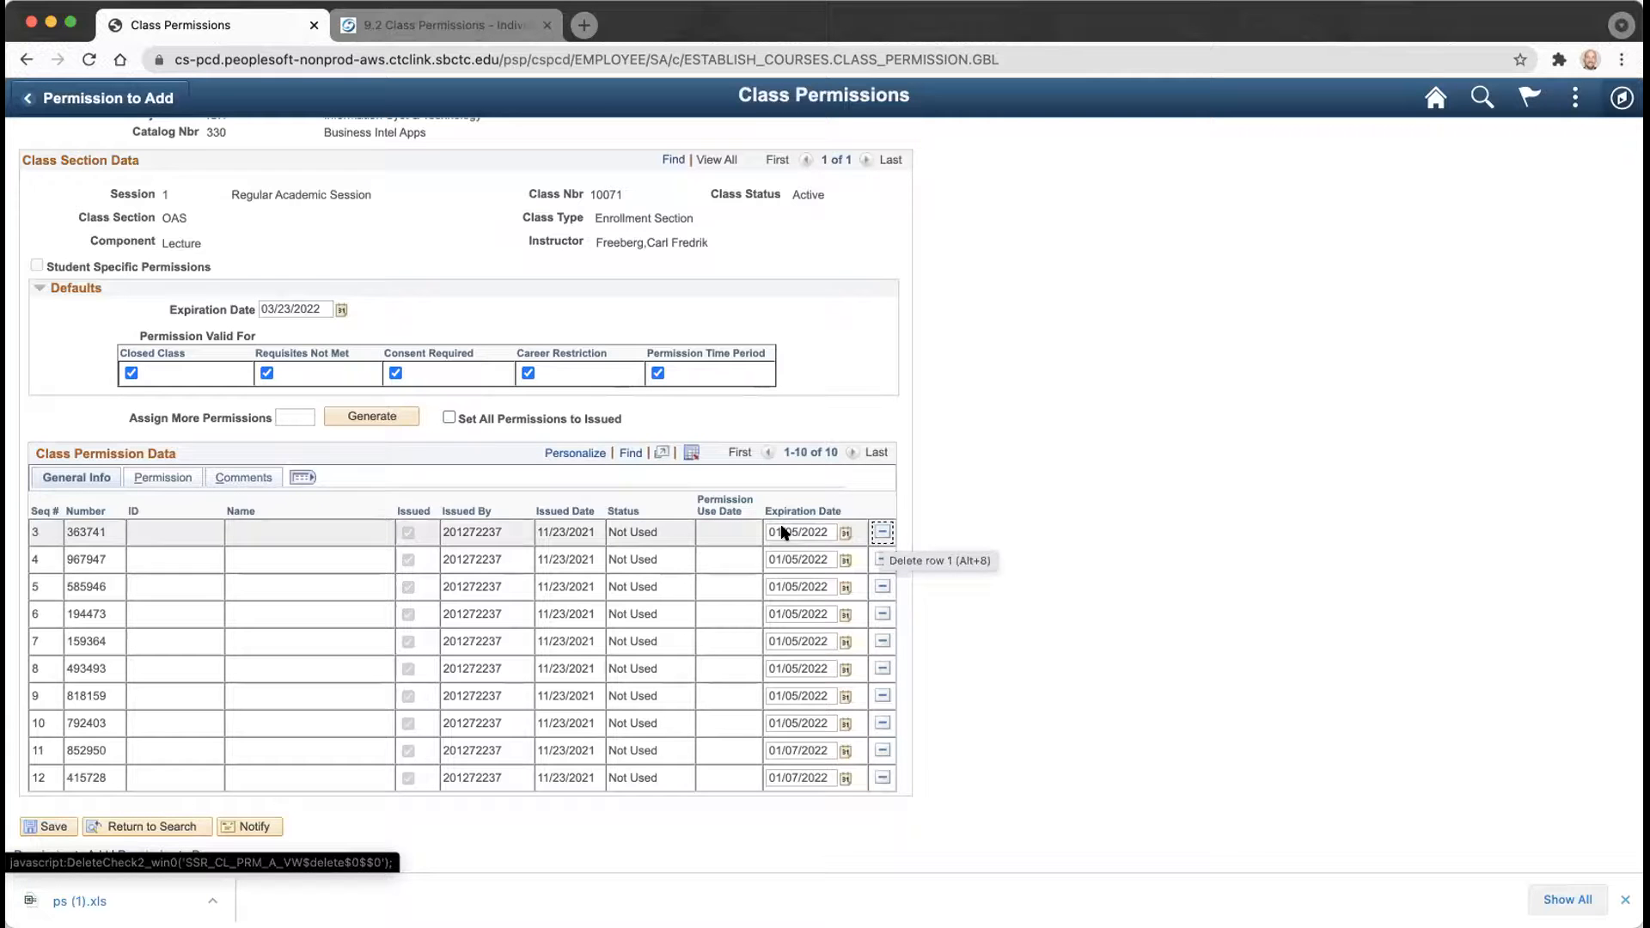
pyautogui.click(49, 828)
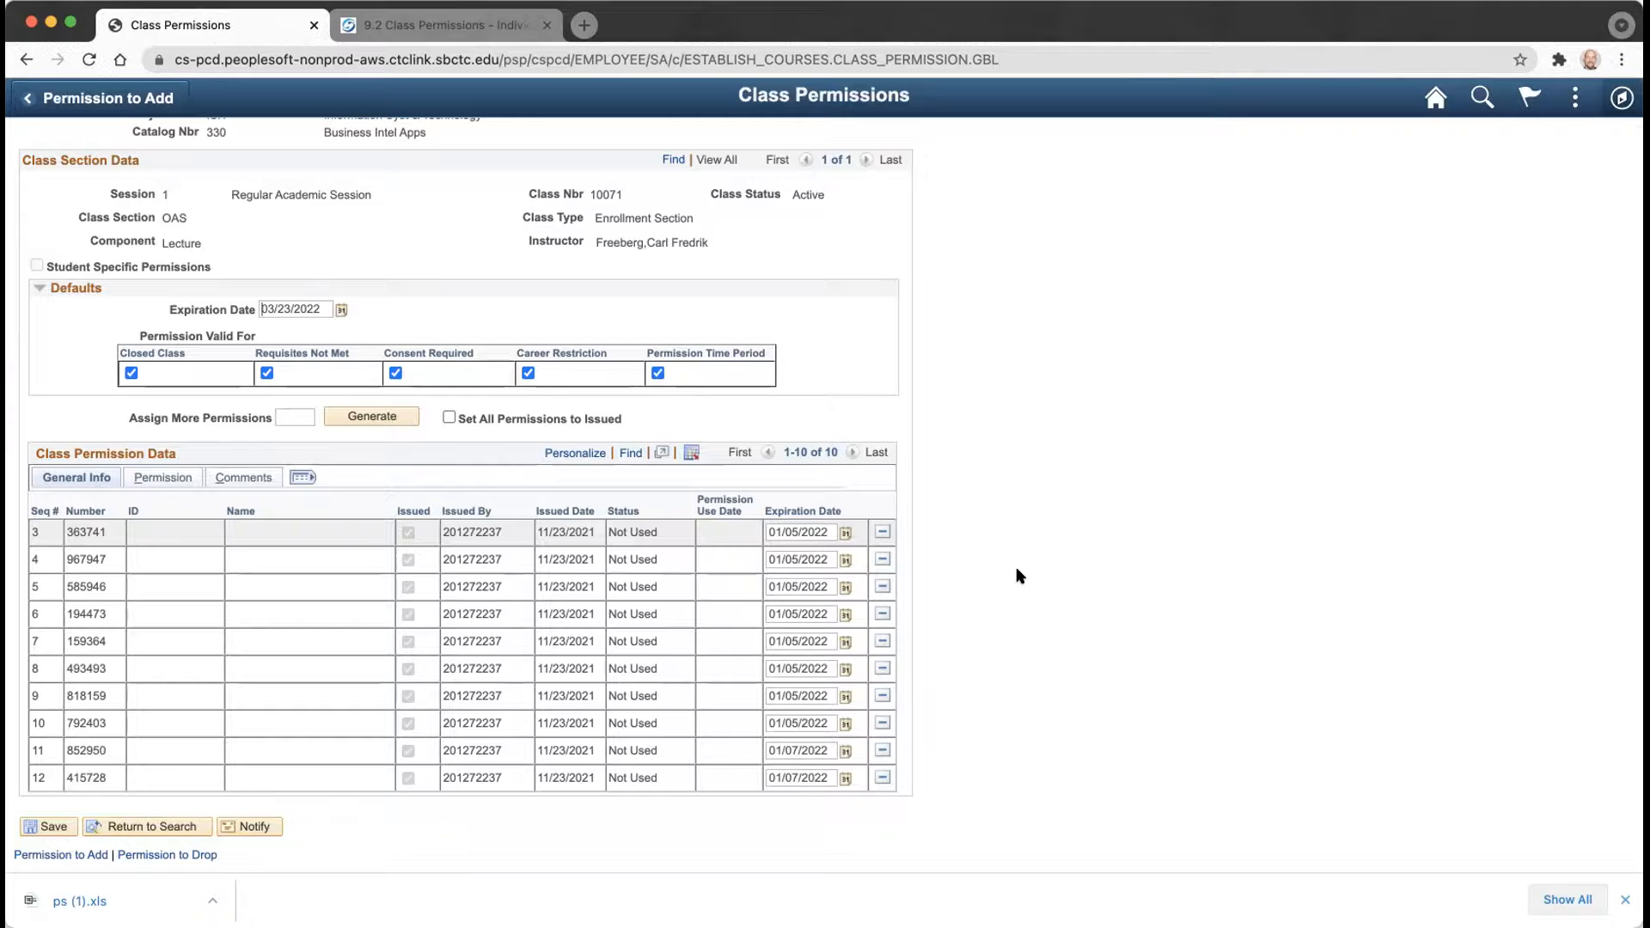
pyautogui.click(302, 477)
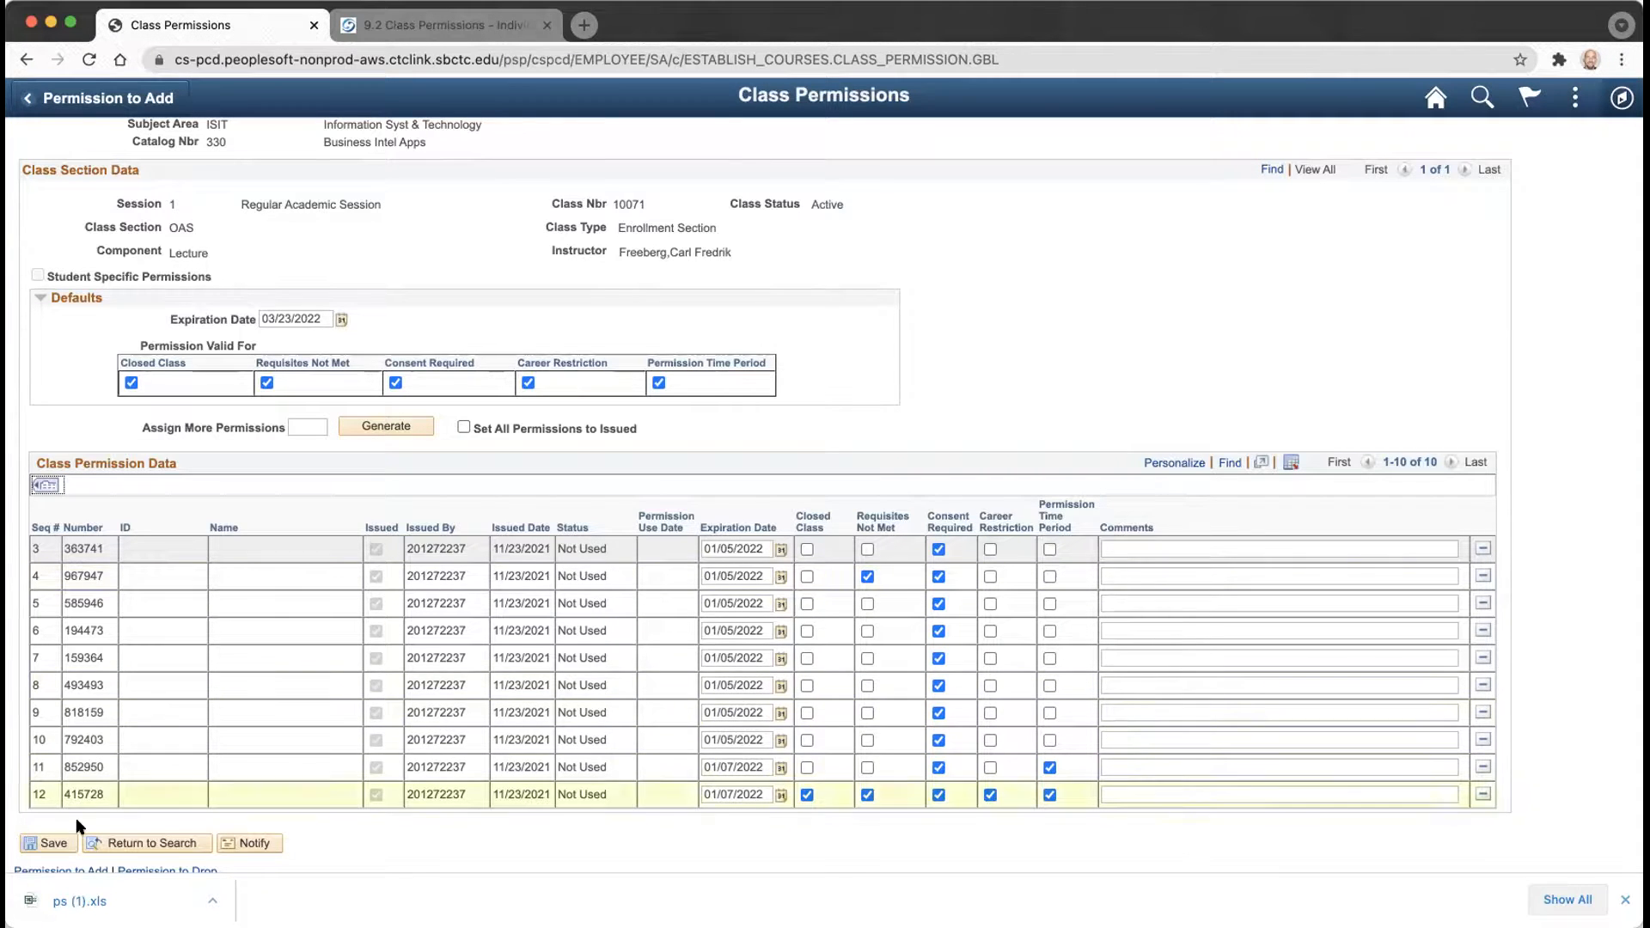
# Commit the ISIT 330 class 10071 permission edits with Save.
pyautogui.click(51, 842)
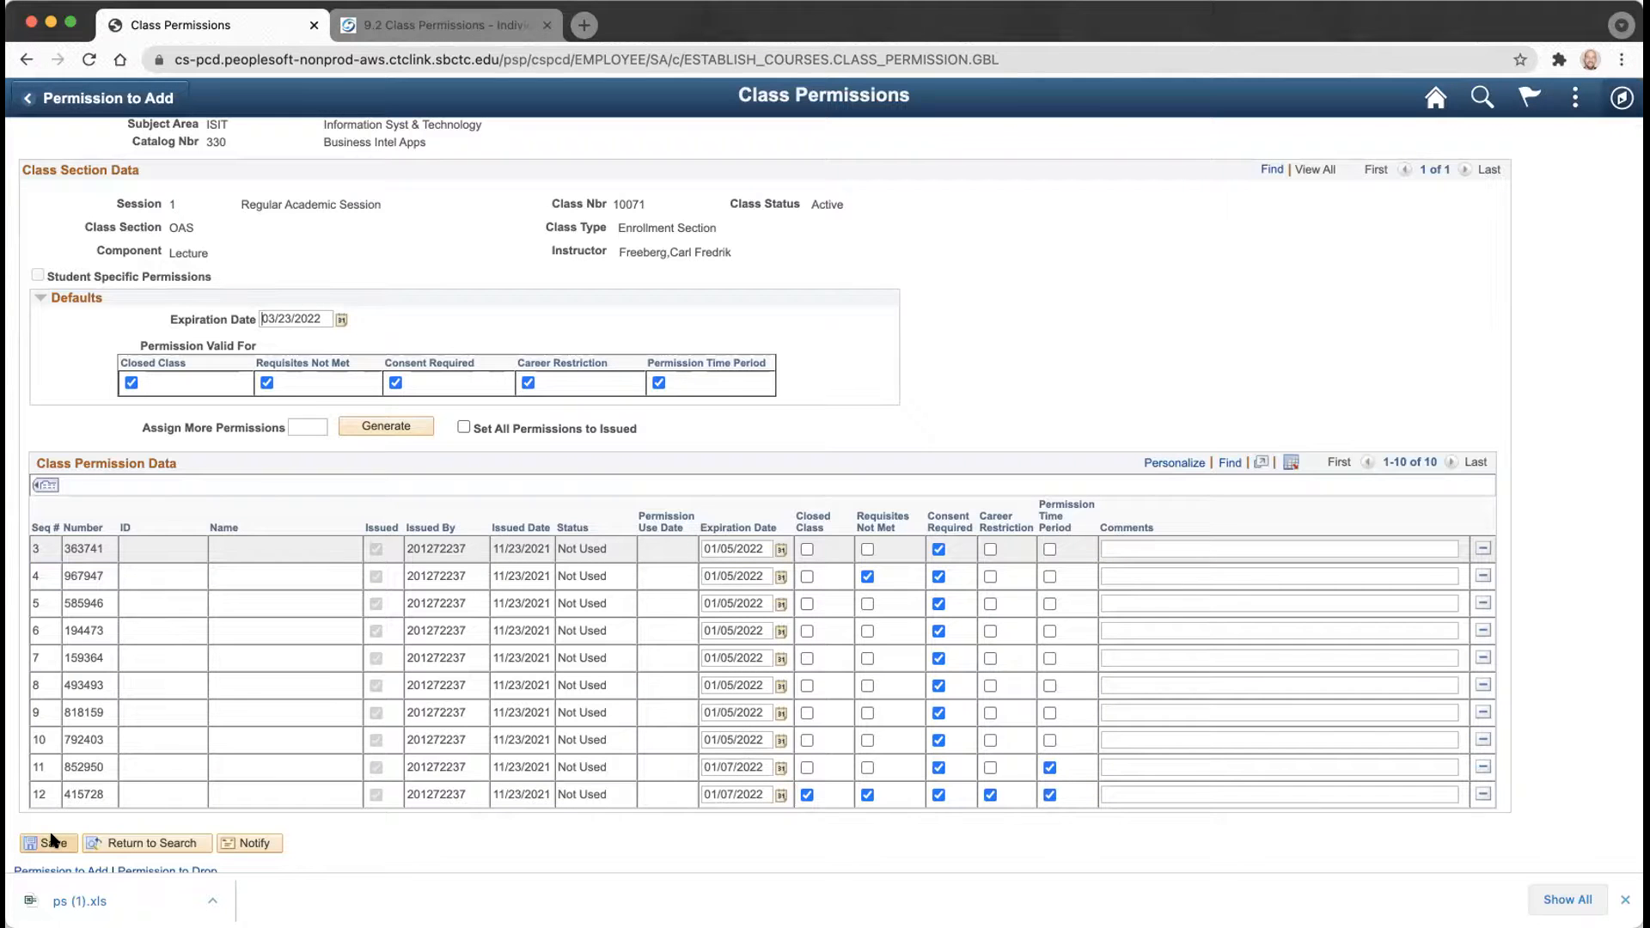